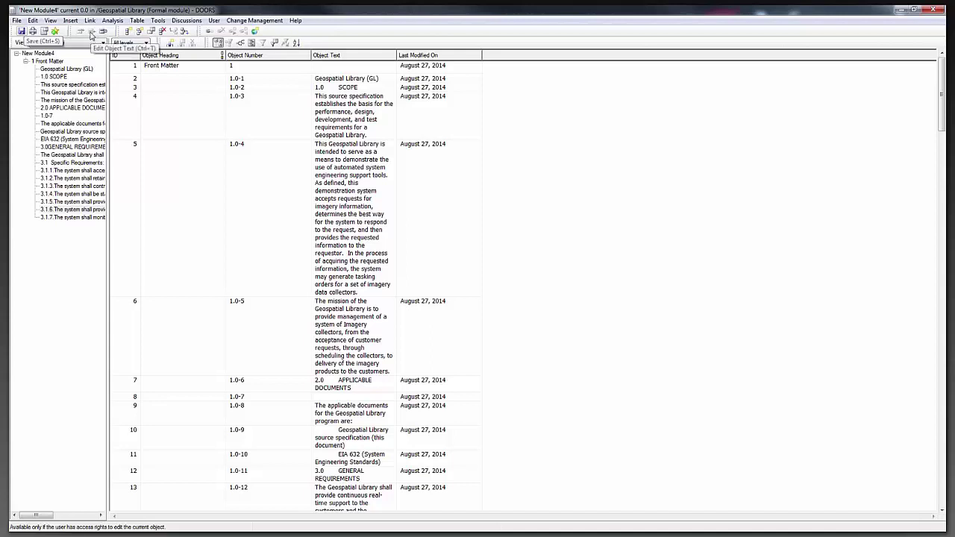
Save the current module layout as a new view named 'Initial export to CORE'.
{"action": "left_click", "coordinate": [50, 21]}
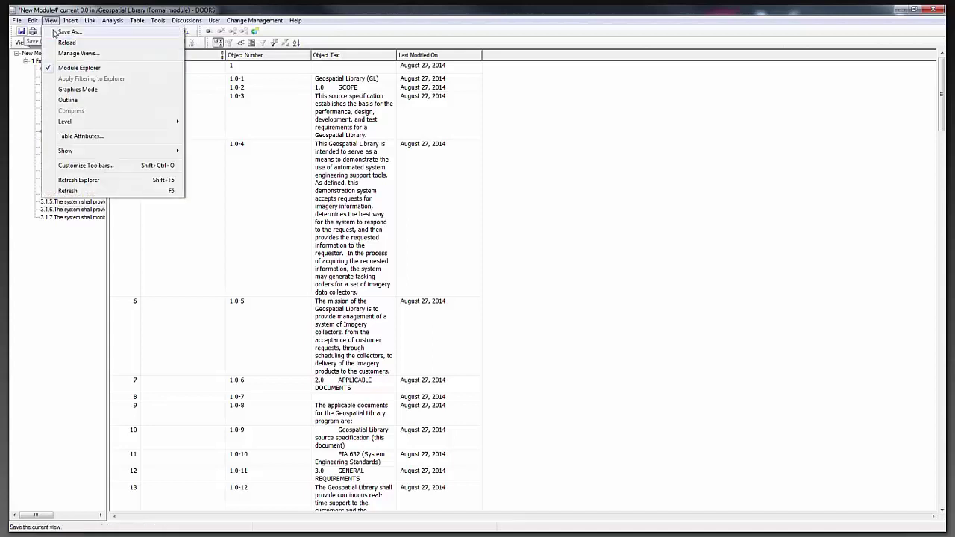
{"action": "left_click", "coordinate": [50, 21]}
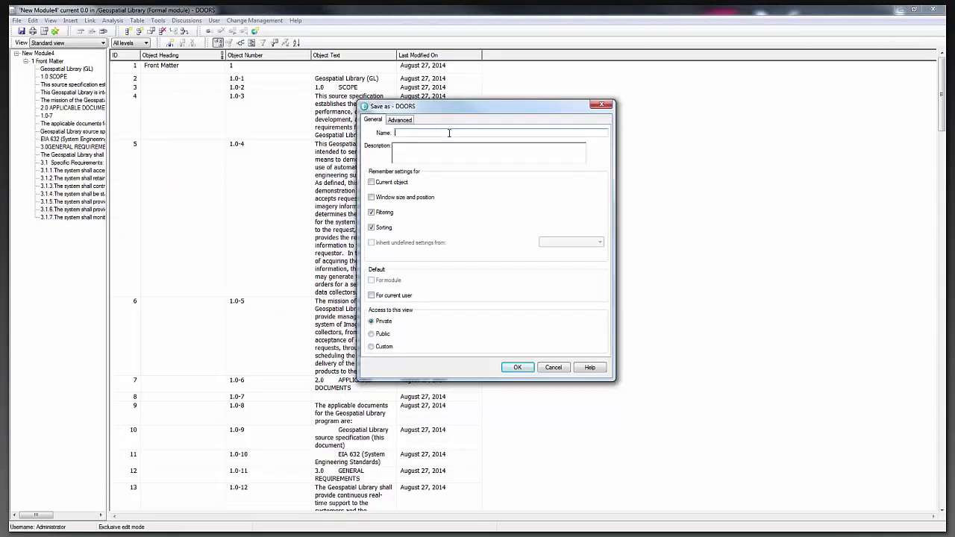
{"action": "type", "text": "Initial export to CORE"}
{"action": "left_click", "coordinate": [516, 367]}
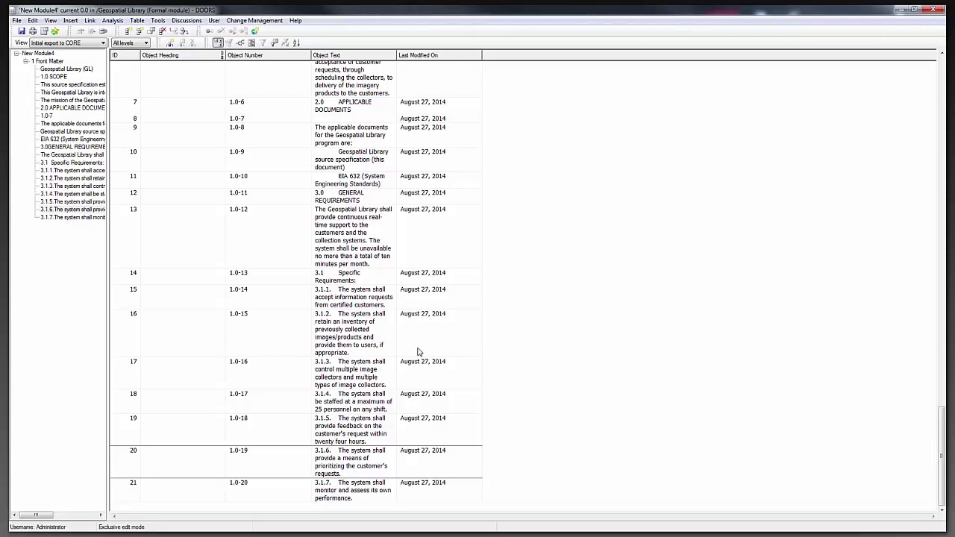
Bring up the Export Spreadsheet dialog for displayed columns and move it aside to see the table.
{"action": "left_click", "coordinate": [21, 22]}
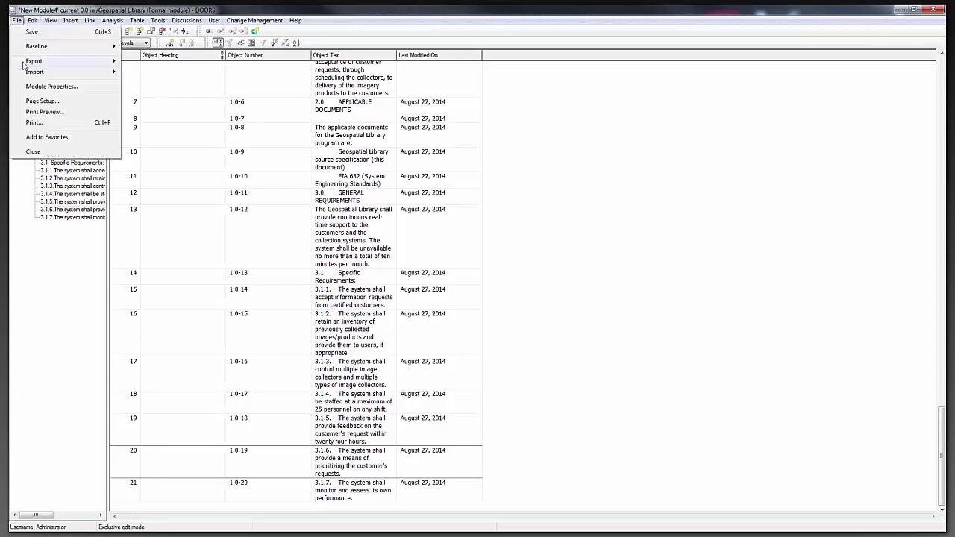
{"action": "mouse_move", "coordinate": [26, 63]}
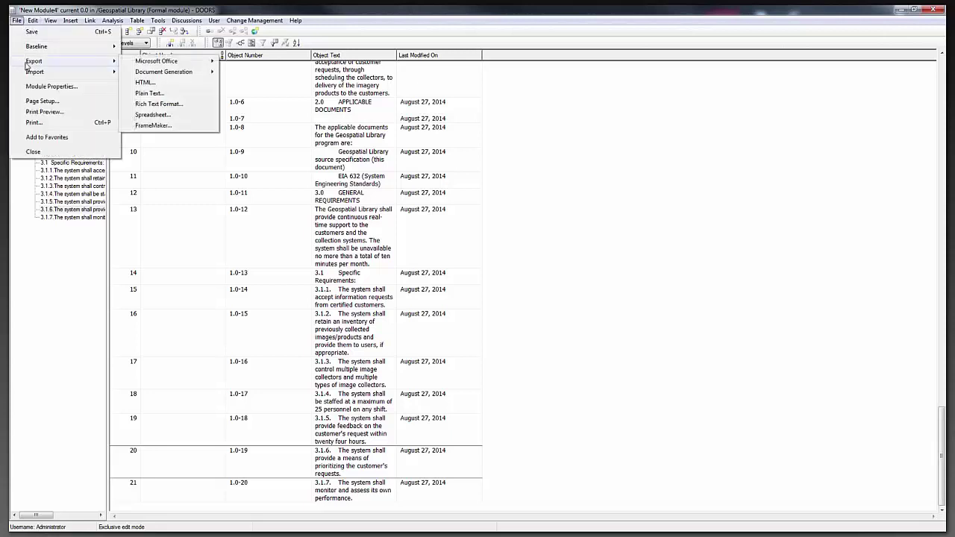
{"action": "left_click", "coordinate": [144, 115]}
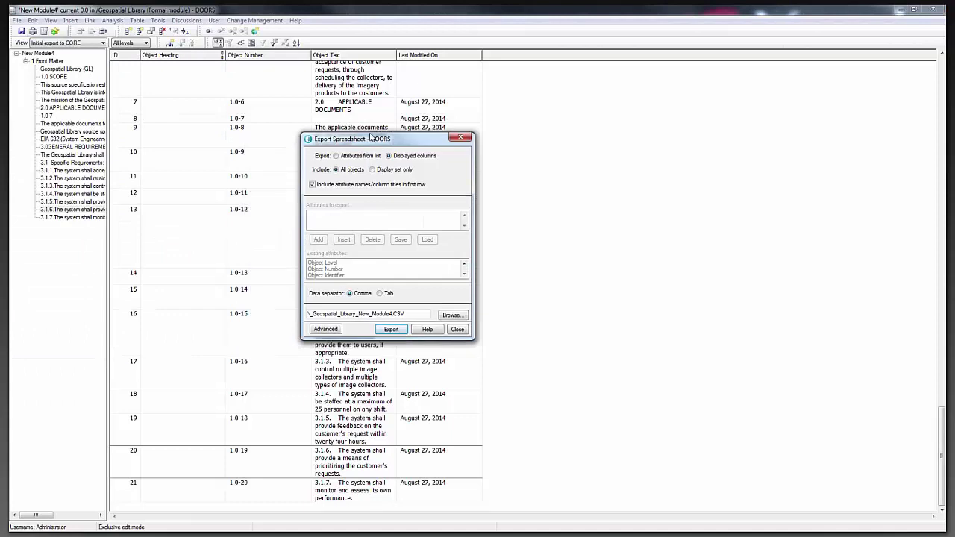
{"action": "left_click_drag", "start_coordinate": [289, 140], "coordinate": [595, 138]}
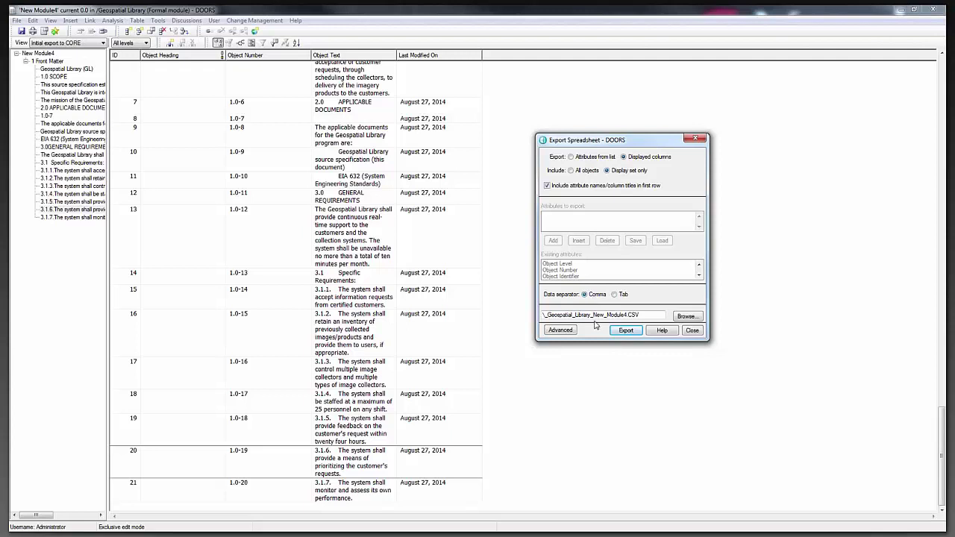
Set the export file to 'export from DOORS' on the Desktop and start the spreadsheet export.
{"action": "left_click", "coordinate": [685, 318]}
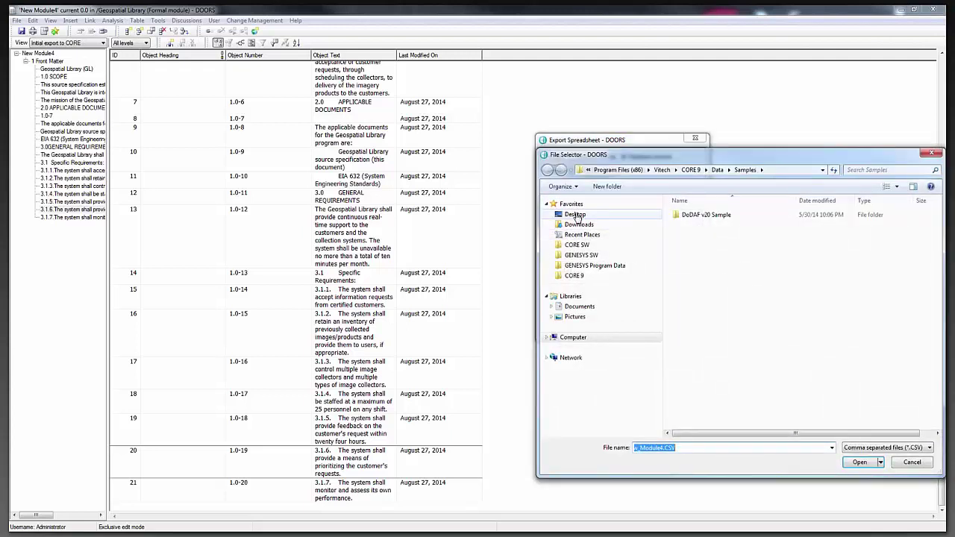
{"action": "left_click", "coordinate": [575, 215]}
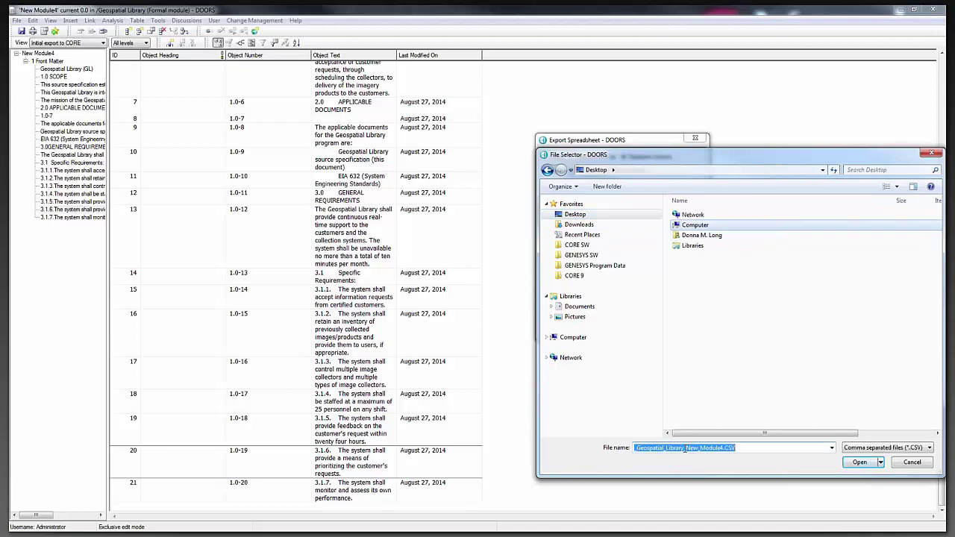
{"action": "type", "text": "ex"}
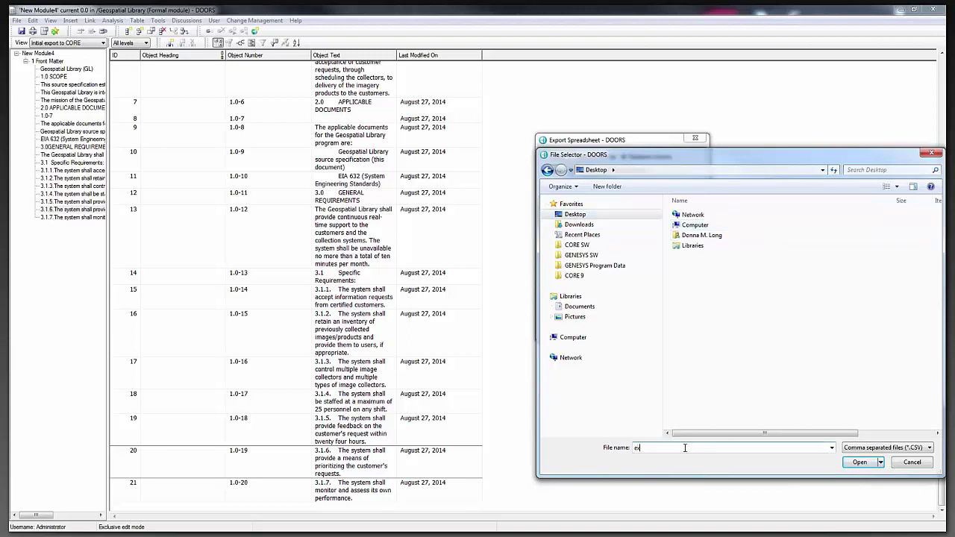
{"action": "type", "text": "port from DOORAS"}
{"action": "key", "text": "BackSpace"}
{"action": "key", "text": "BackSpace"}
{"action": "type", "text": "S"}
{"action": "left_click", "coordinate": [859, 463]}
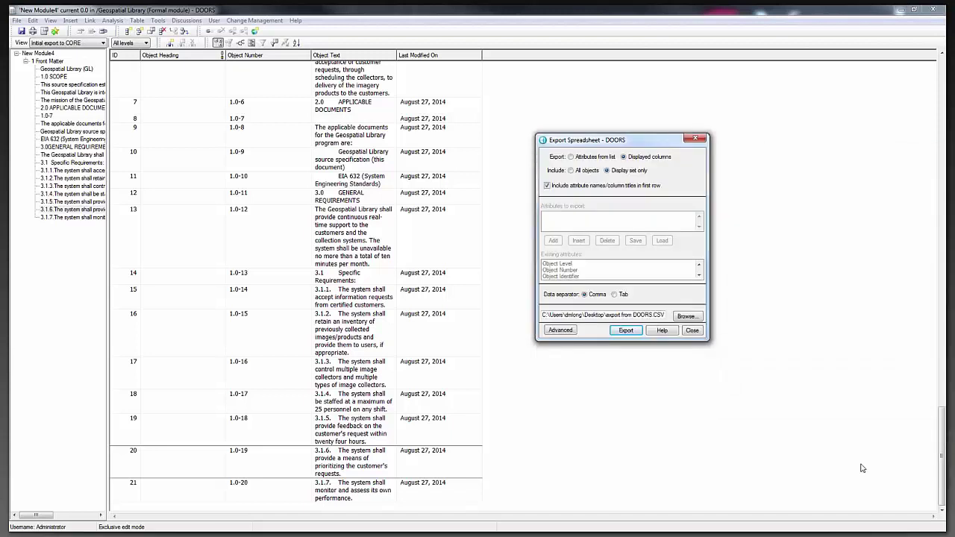
{"action": "left_click", "coordinate": [625, 332]}
Run the export to the CSV file, then return to the DOORS module window.
{"action": "left_click", "coordinate": [626, 331]}
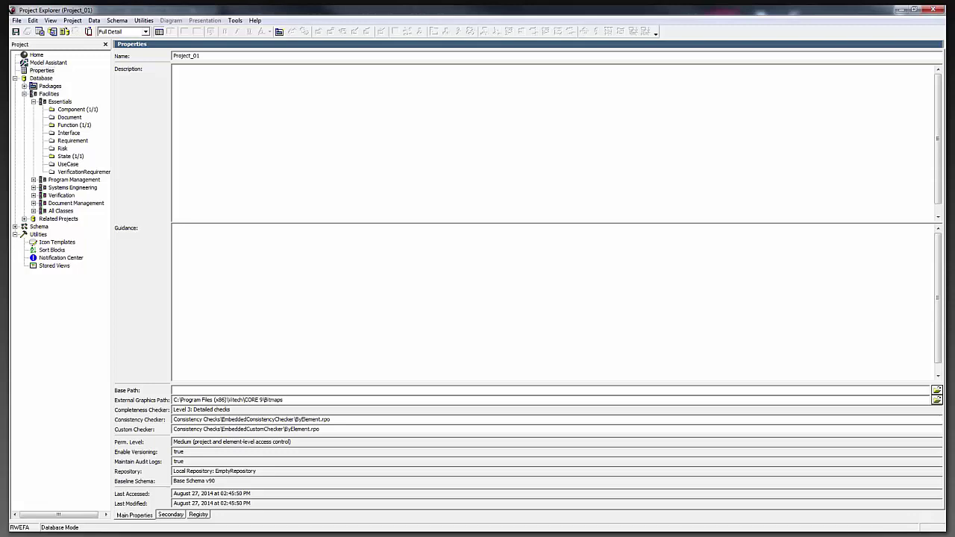
{"action": "key", "text": "alt+Tab"}
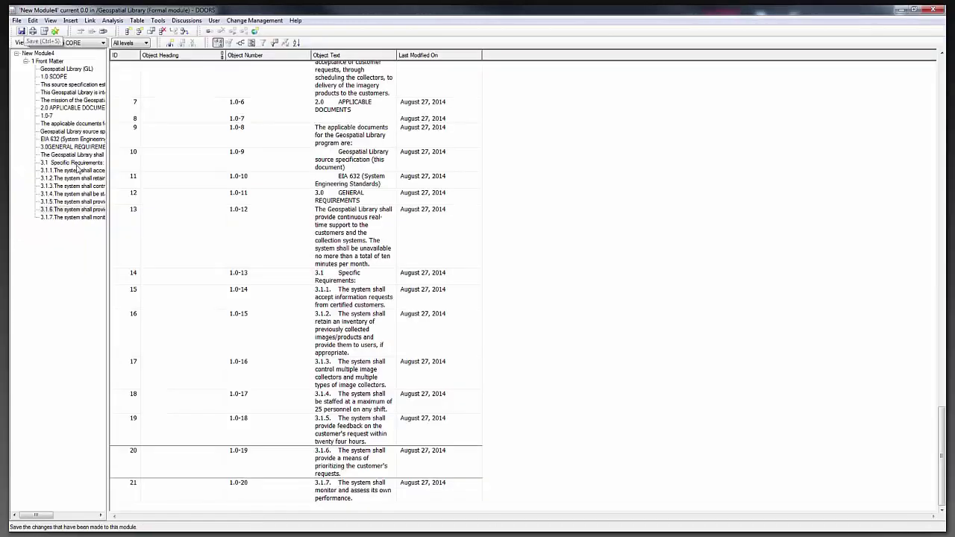
{"action": "left_click", "coordinate": [575, 179]}
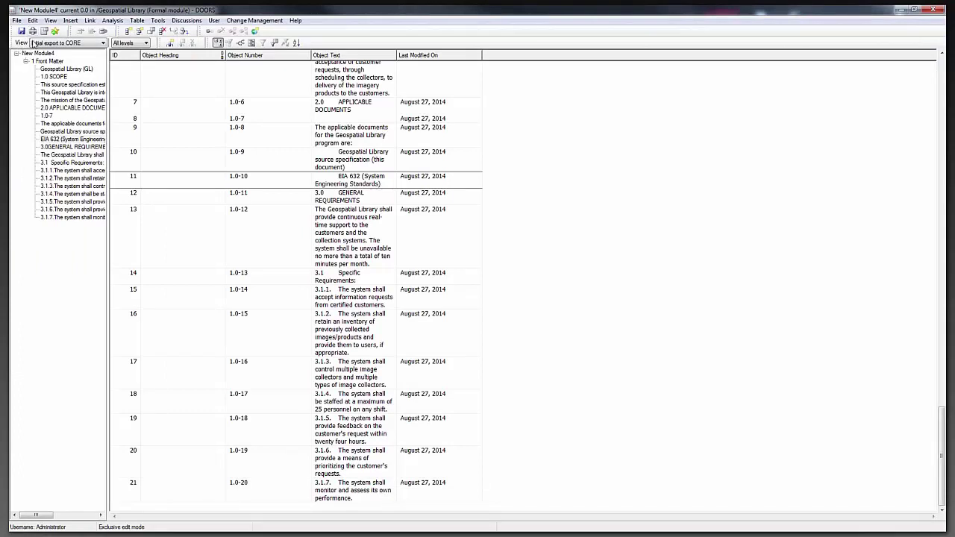
{"action": "left_click", "coordinate": [49, 45]}
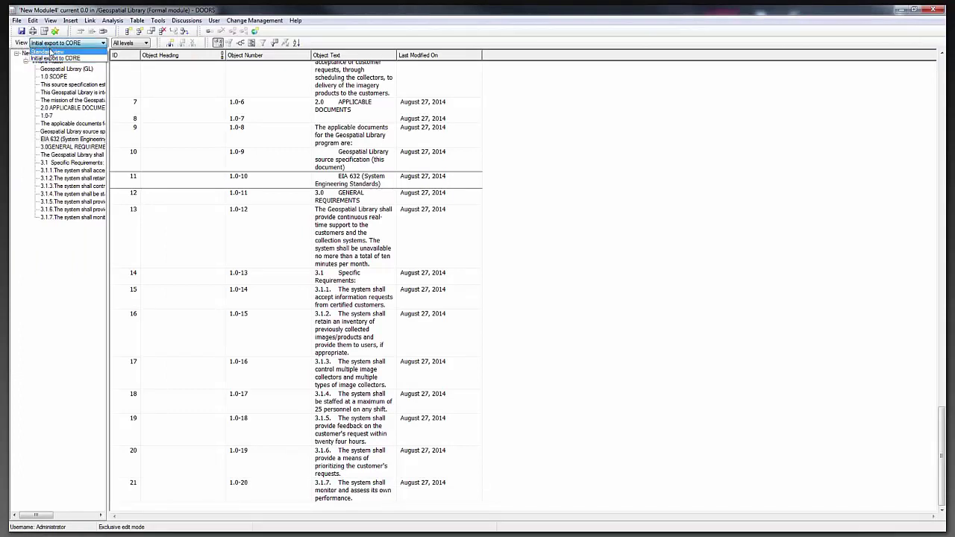
{"action": "left_click", "coordinate": [53, 52]}
{"action": "left_click", "coordinate": [57, 44]}
{"action": "left_click", "coordinate": [54, 58]}
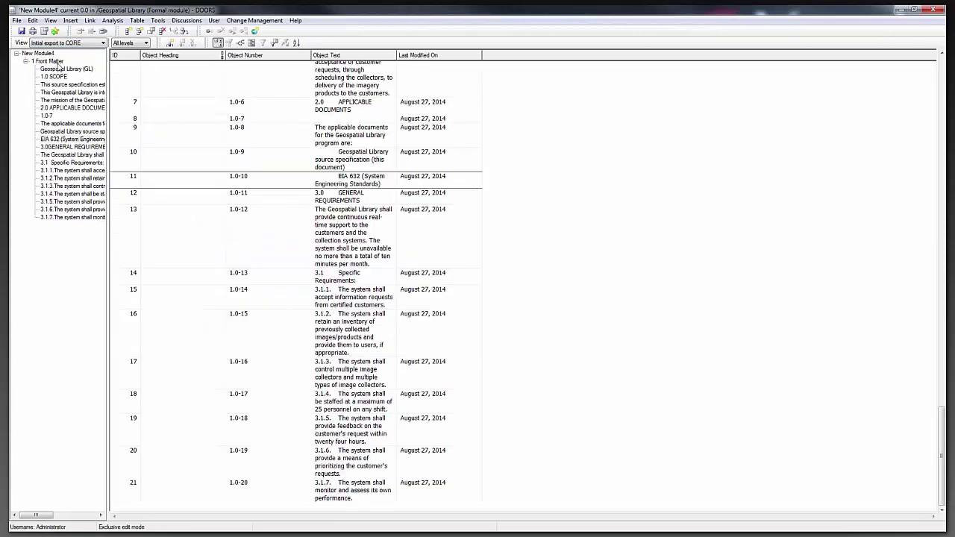
{"action": "left_click", "coordinate": [52, 45]}
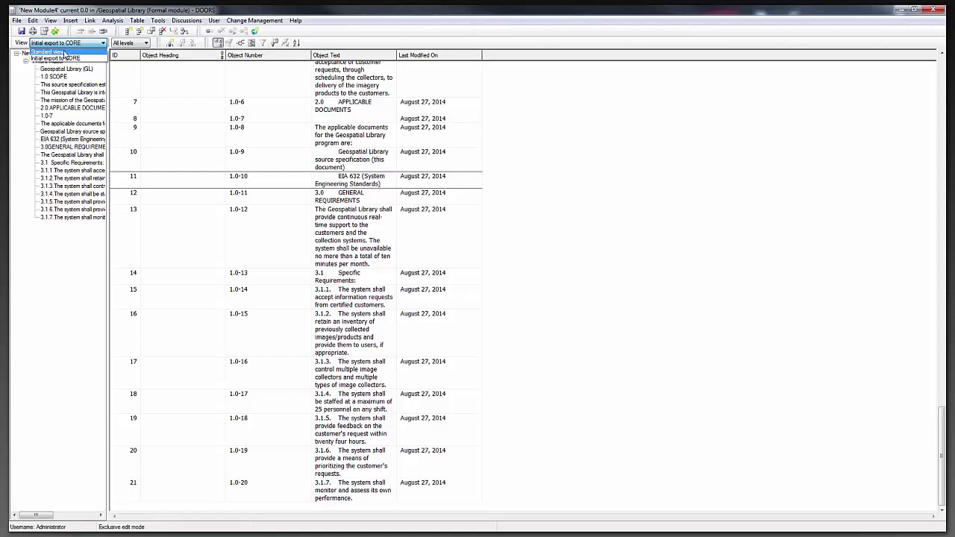
{"action": "left_click", "coordinate": [546, 278]}
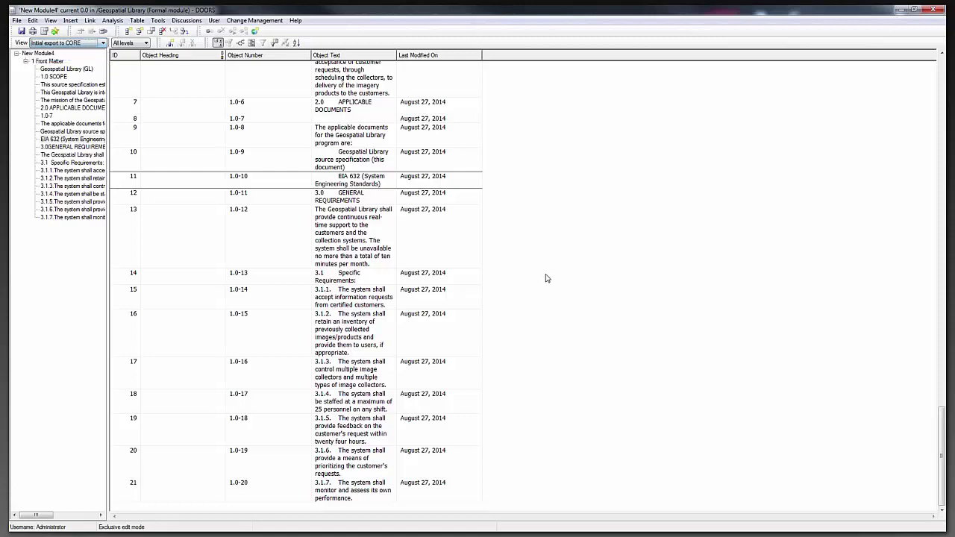
{"action": "left_click", "coordinate": [50, 21]}
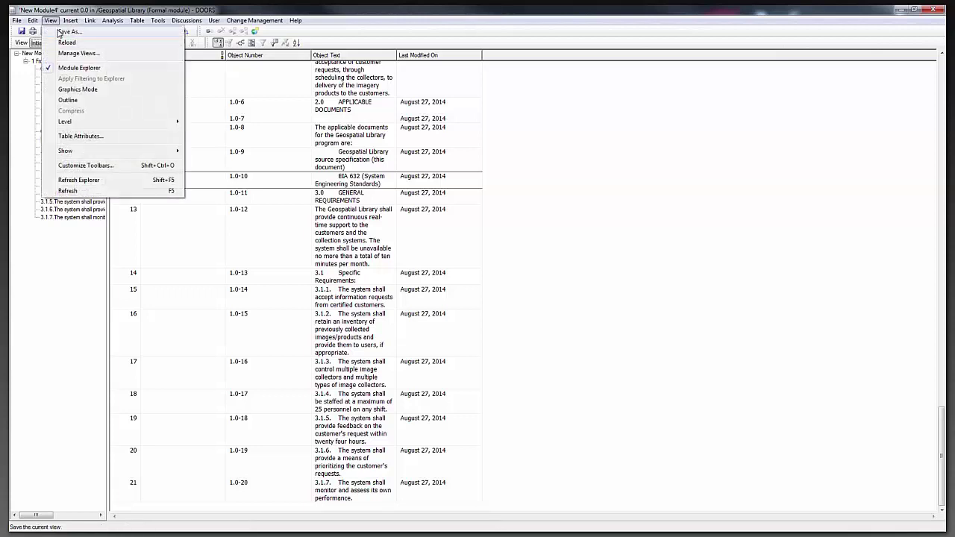
{"action": "left_click", "coordinate": [639, 257]}
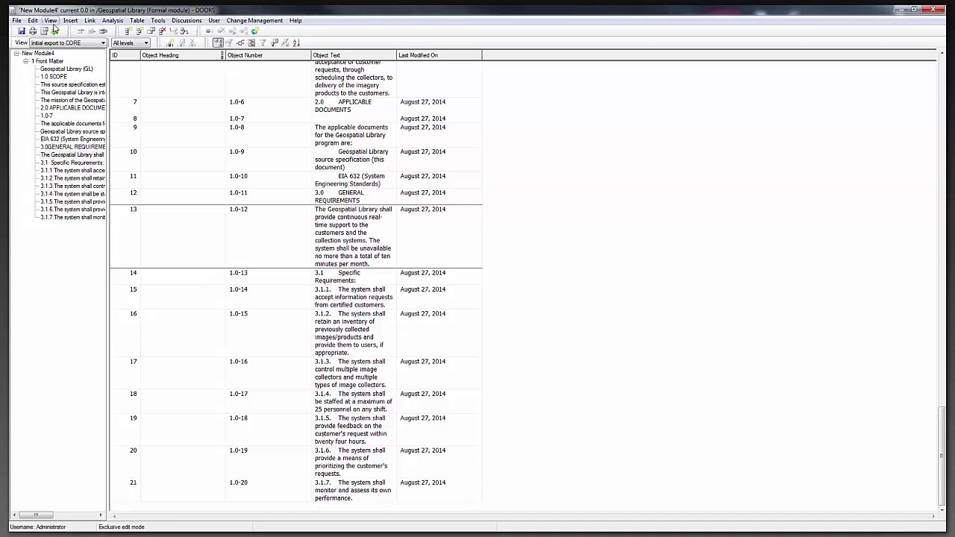
{"action": "left_click", "coordinate": [51, 20]}
{"action": "left_click", "coordinate": [54, 31]}
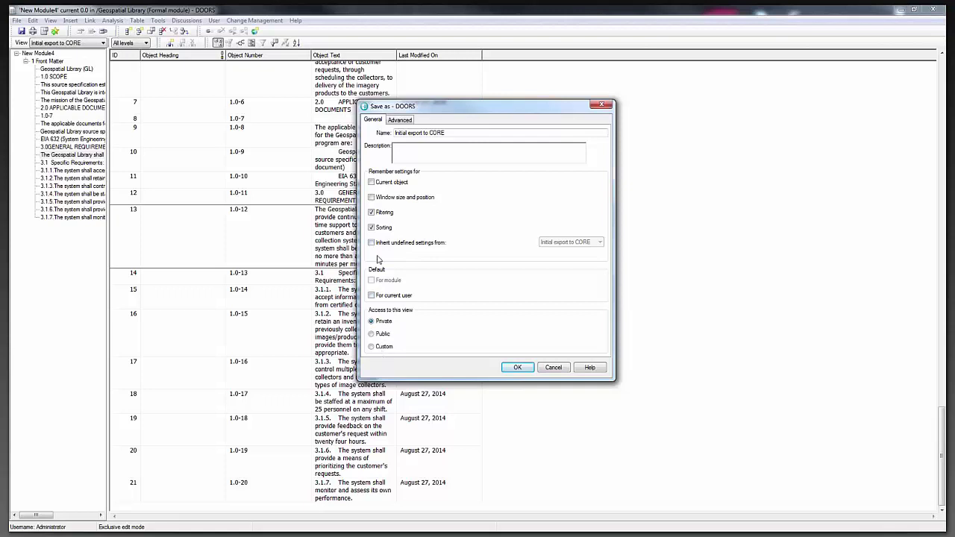
{"action": "left_click", "coordinate": [404, 123]}
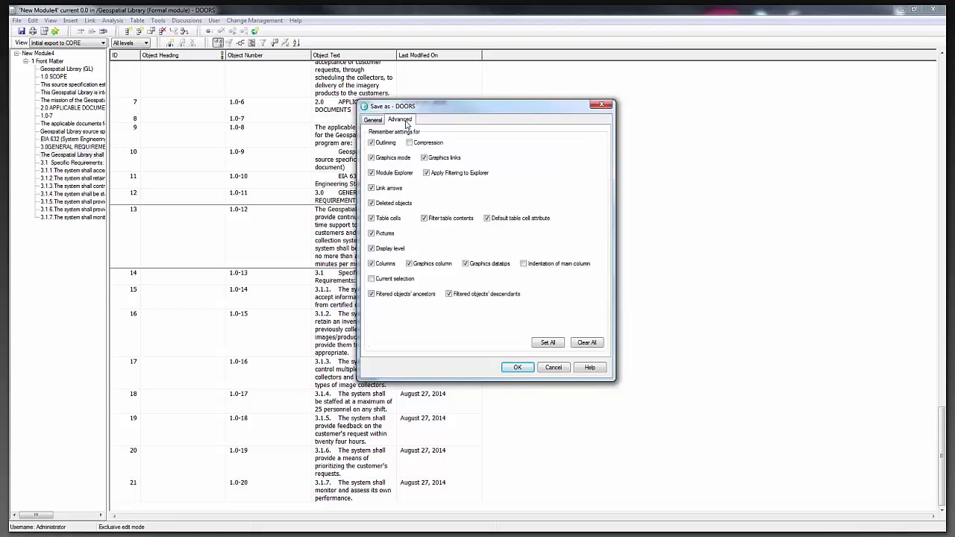
{"action": "left_click", "coordinate": [374, 120]}
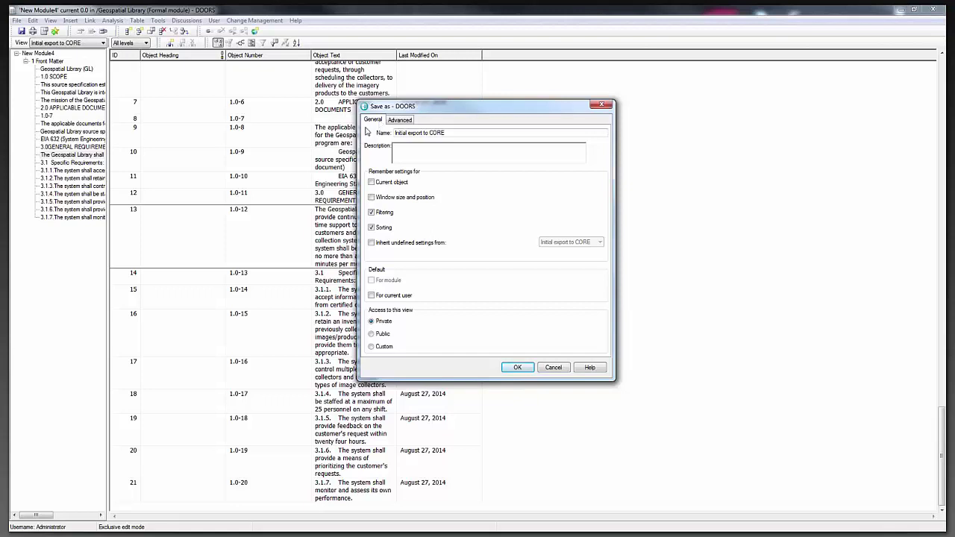
{"action": "left_click", "coordinate": [553, 367]}
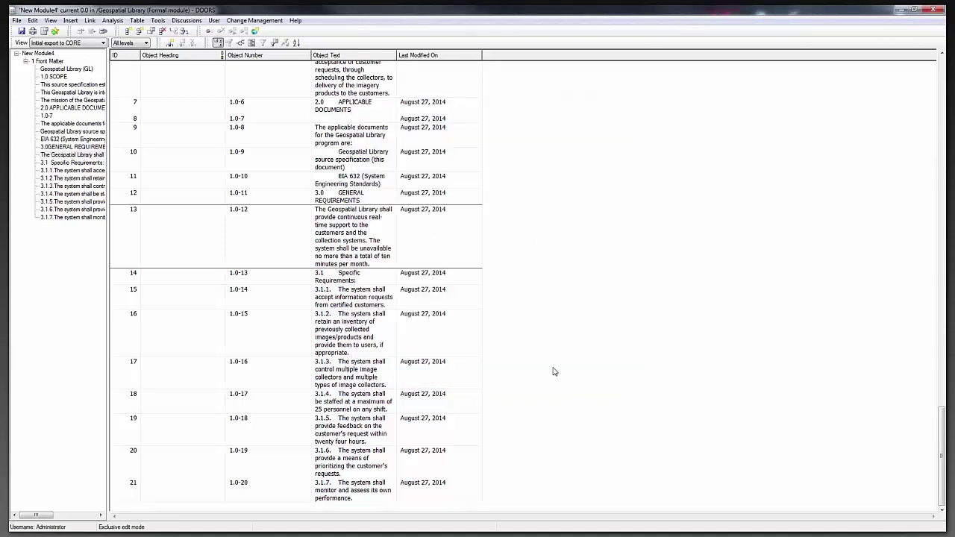
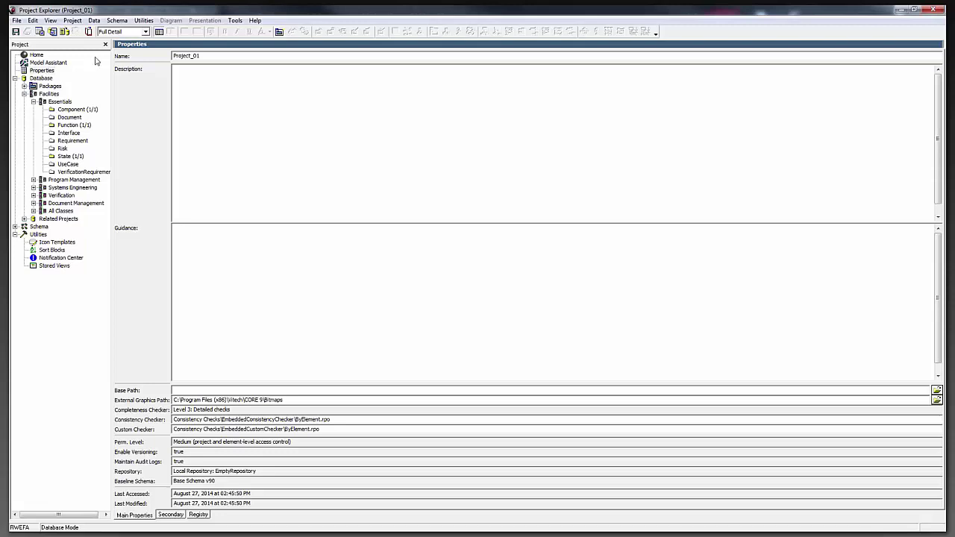
Open DOORSConnectorSchema.xml from the Extensions folder through File > Import > CORE Data File.
{"action": "left_click", "coordinate": [17, 21]}
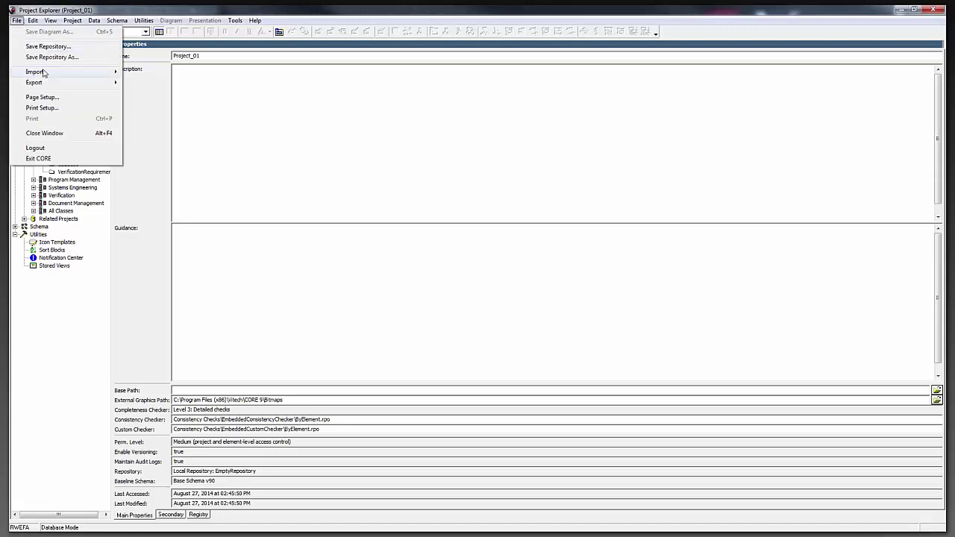
{"action": "mouse_move", "coordinate": [78, 75]}
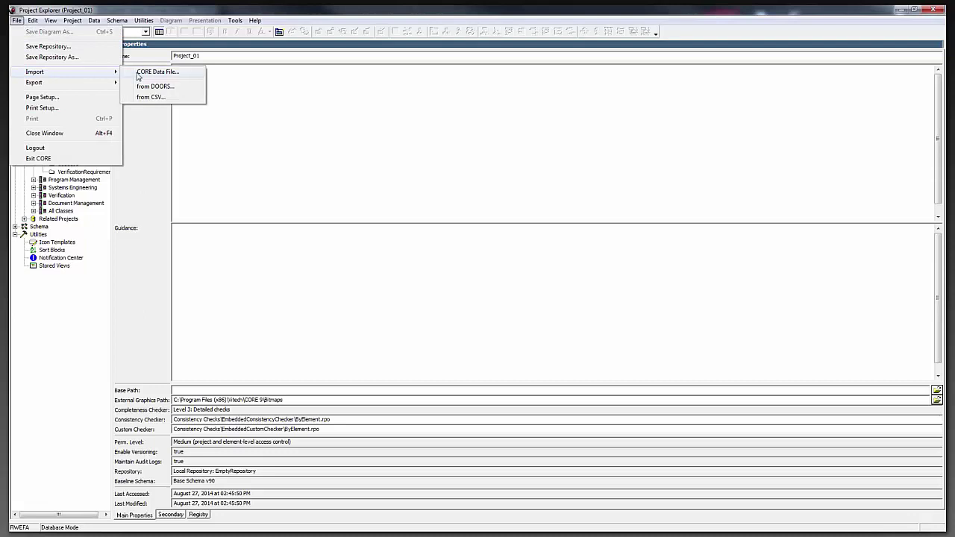
{"action": "left_click", "coordinate": [138, 75]}
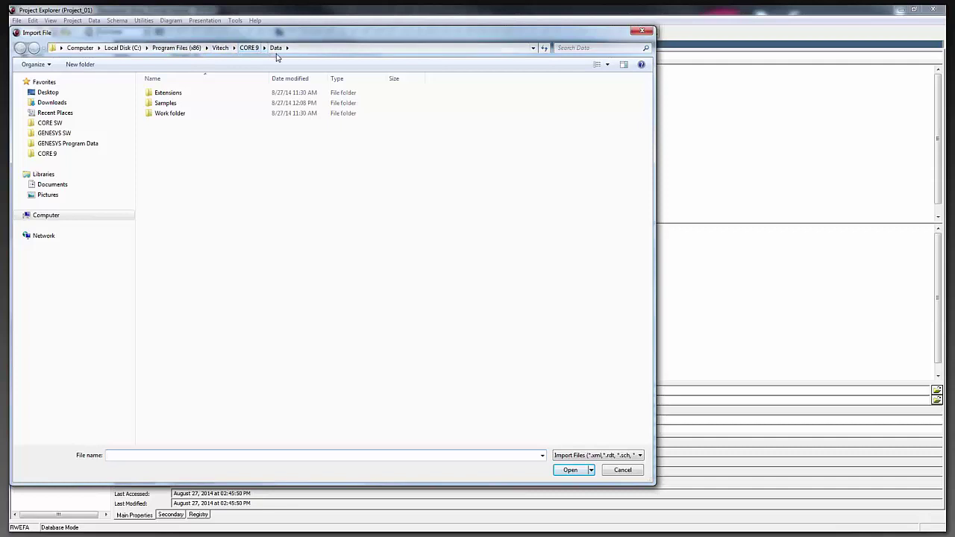
{"action": "double_click", "coordinate": [181, 95]}
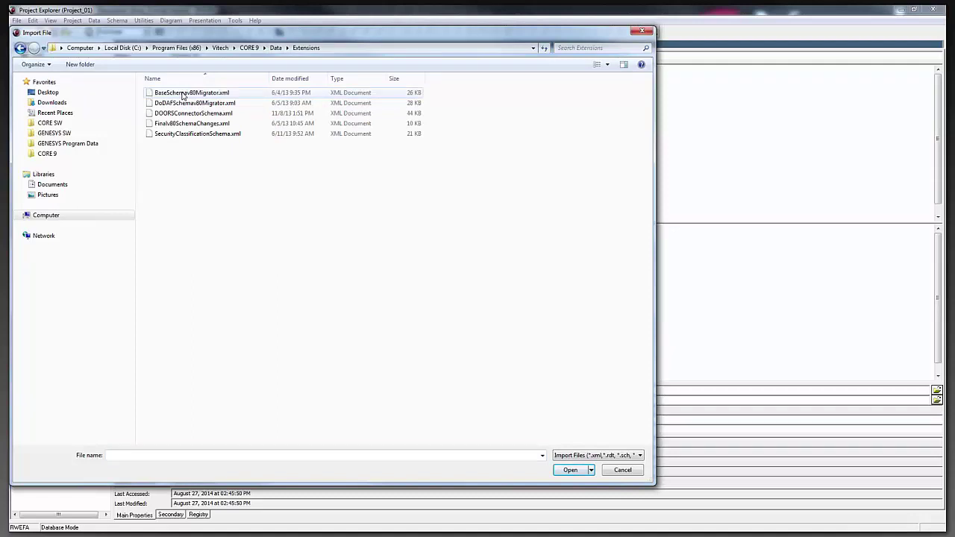
{"action": "left_click", "coordinate": [192, 116]}
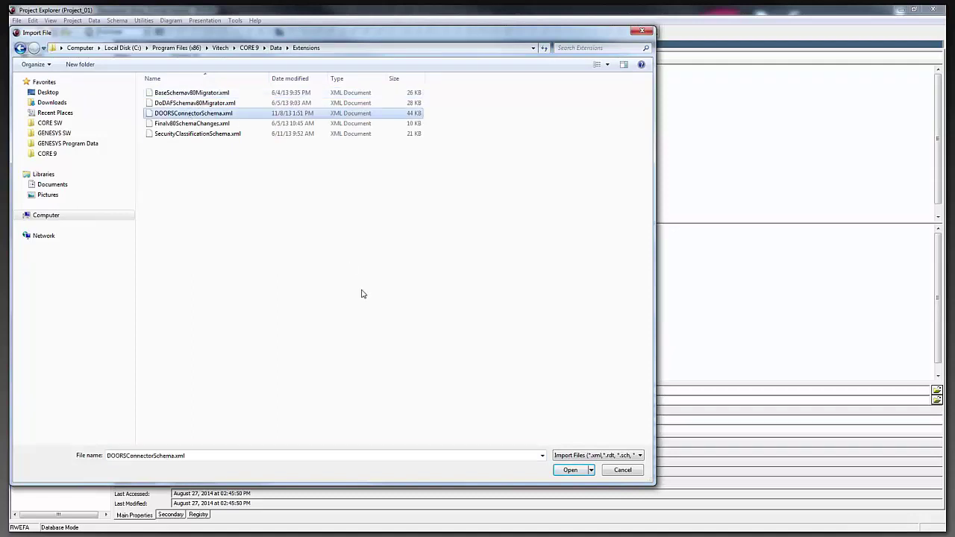
{"action": "left_click", "coordinate": [576, 470]}
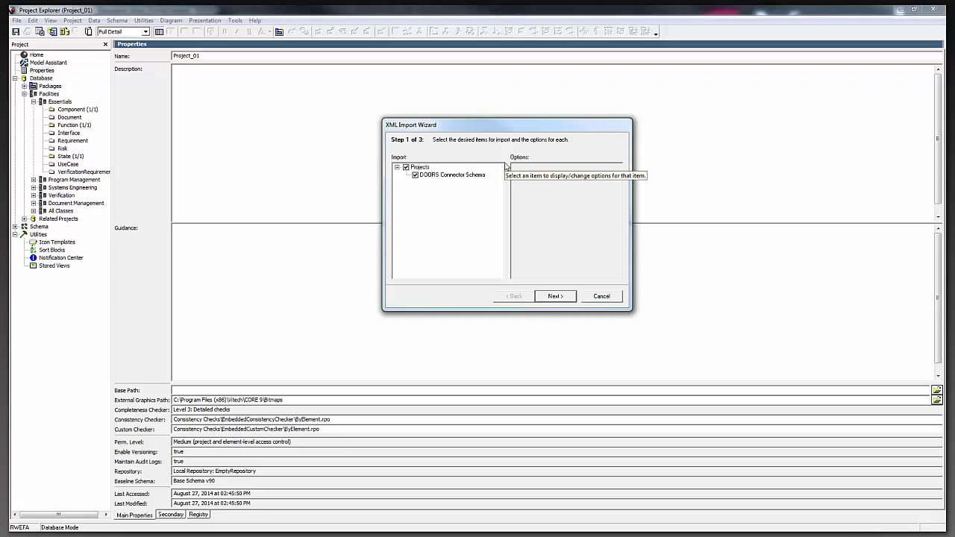
Import the DOORS Connector Schema into the existing project Project_01.
{"action": "left_click", "coordinate": [555, 298]}
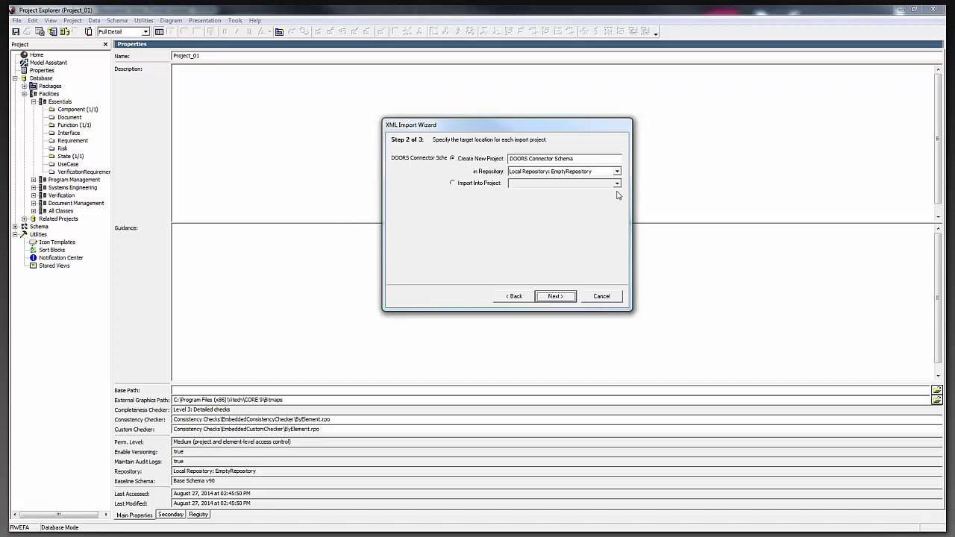
{"action": "left_click", "coordinate": [478, 186]}
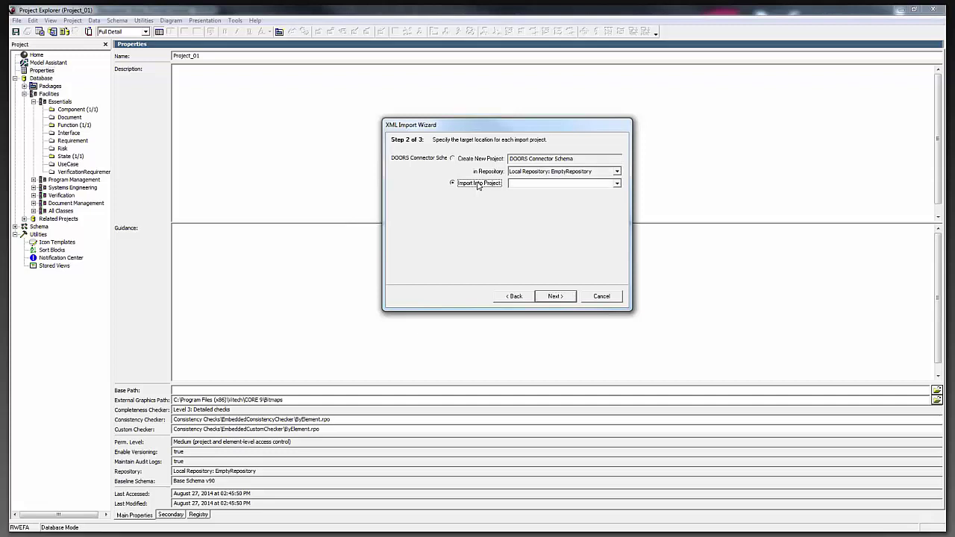
{"action": "left_click", "coordinate": [520, 186]}
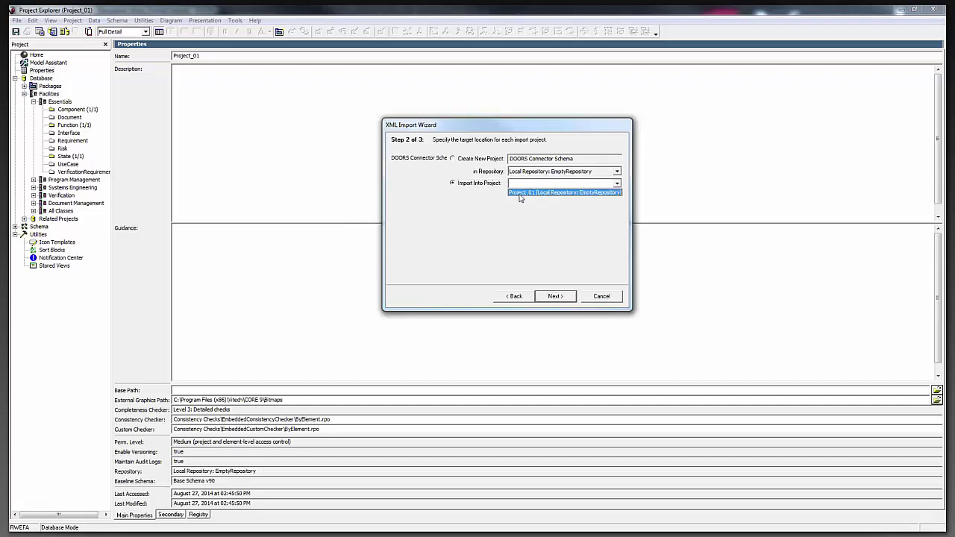
{"action": "left_click", "coordinate": [520, 195]}
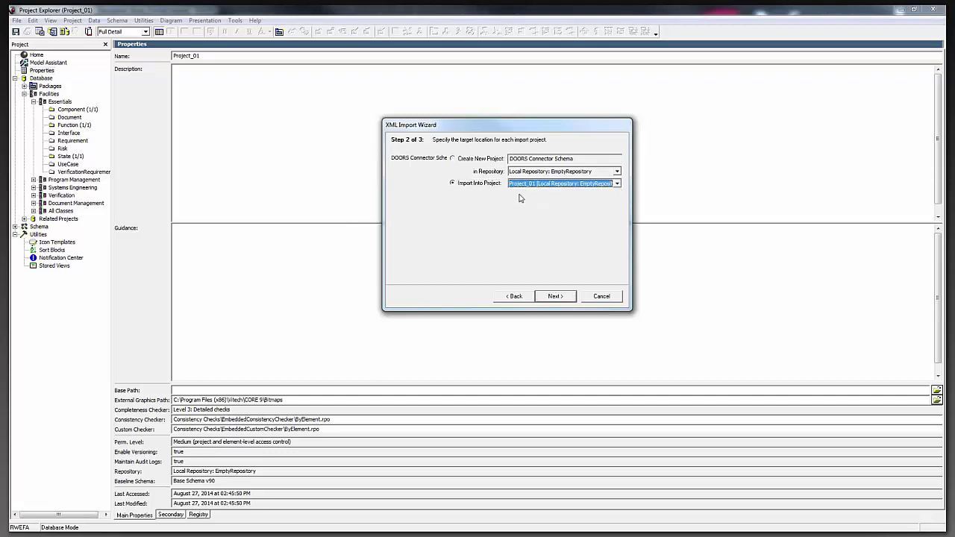
{"action": "left_click", "coordinate": [555, 297]}
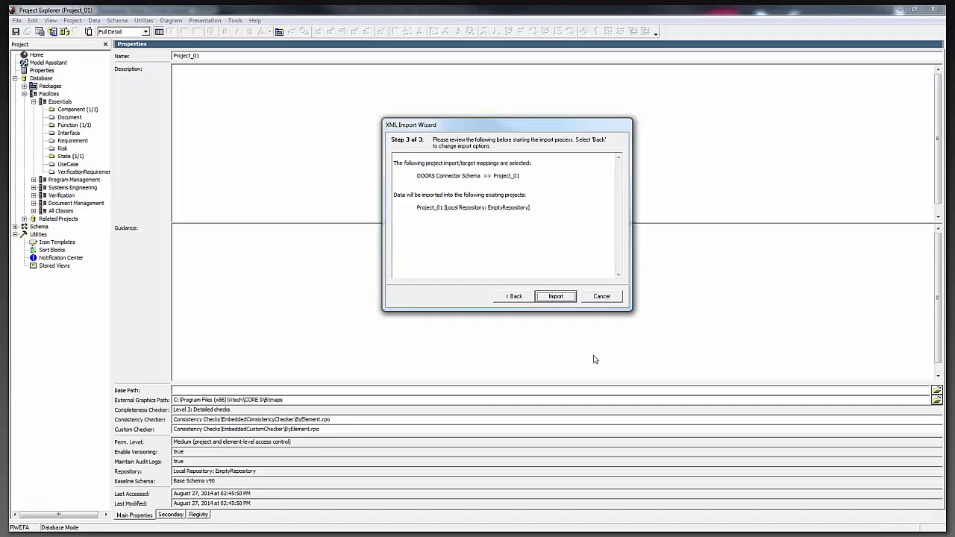
{"action": "left_click", "coordinate": [556, 297]}
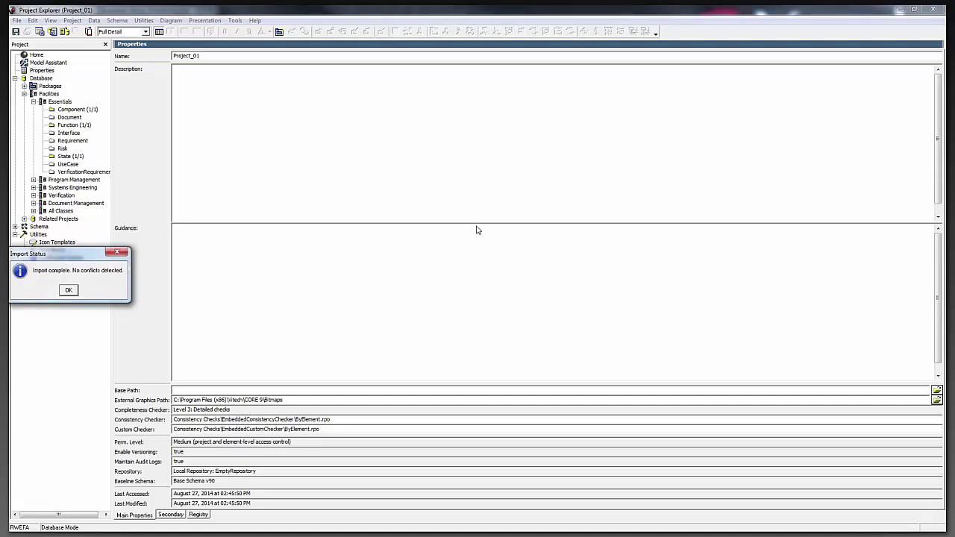
Dismiss the Import Status notice and select the Requirement class in the Project tree.
{"action": "left_click", "coordinate": [68, 291]}
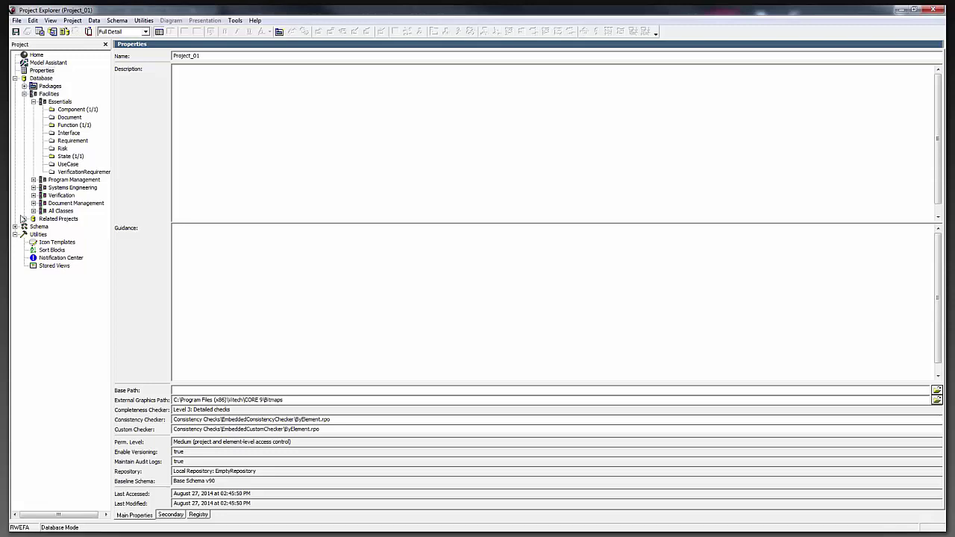
{"action": "left_click", "coordinate": [72, 141]}
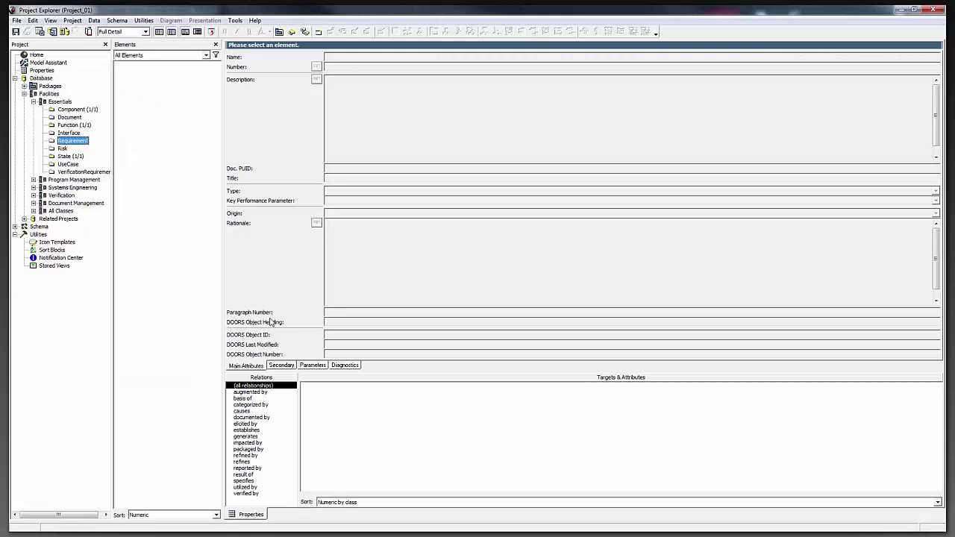
{"action": "mouse_move", "coordinate": [270, 323]}
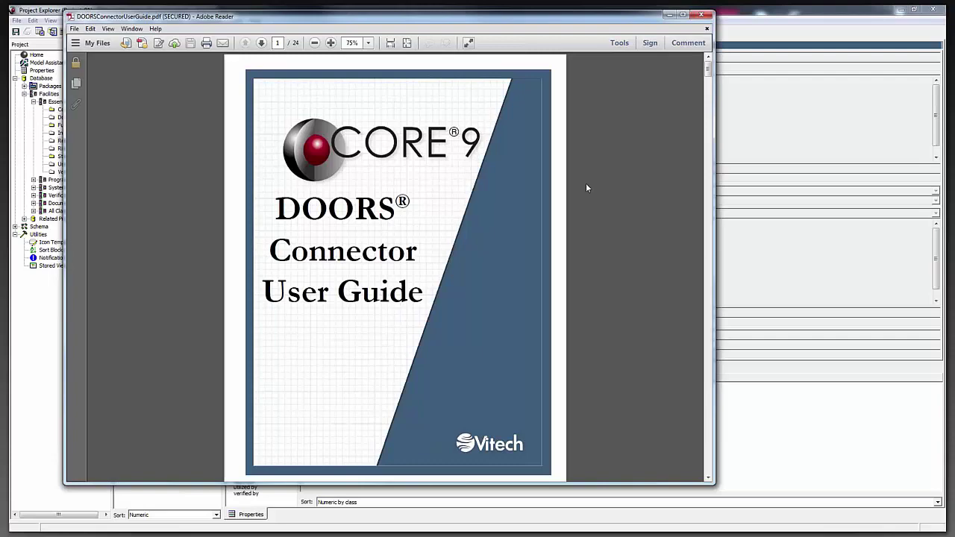
Scroll the user guide to Table 1's DOORS-to-CORE attribute mappings, then close Adobe Reader.
{"action": "scroll", "coordinate": [585, 188], "scroll_direction": "down", "scroll_amount": 20}
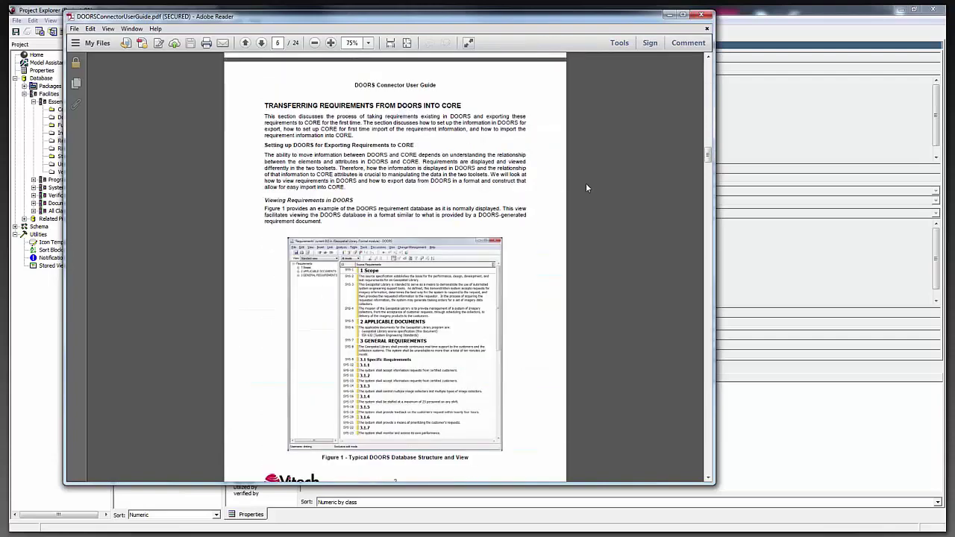
{"action": "scroll", "coordinate": [586, 188], "scroll_direction": "down", "scroll_amount": 20}
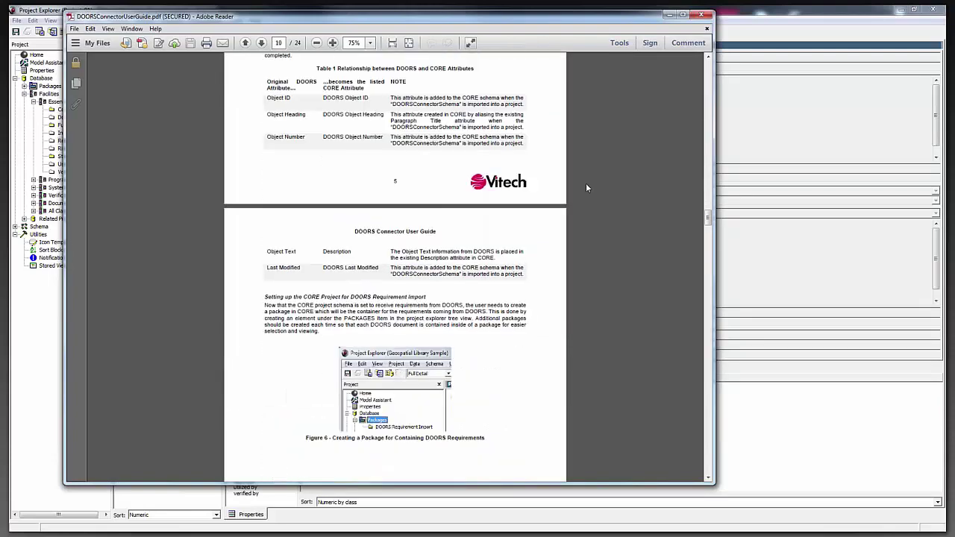
{"action": "scroll", "coordinate": [585, 183], "scroll_direction": "up", "scroll_amount": 3}
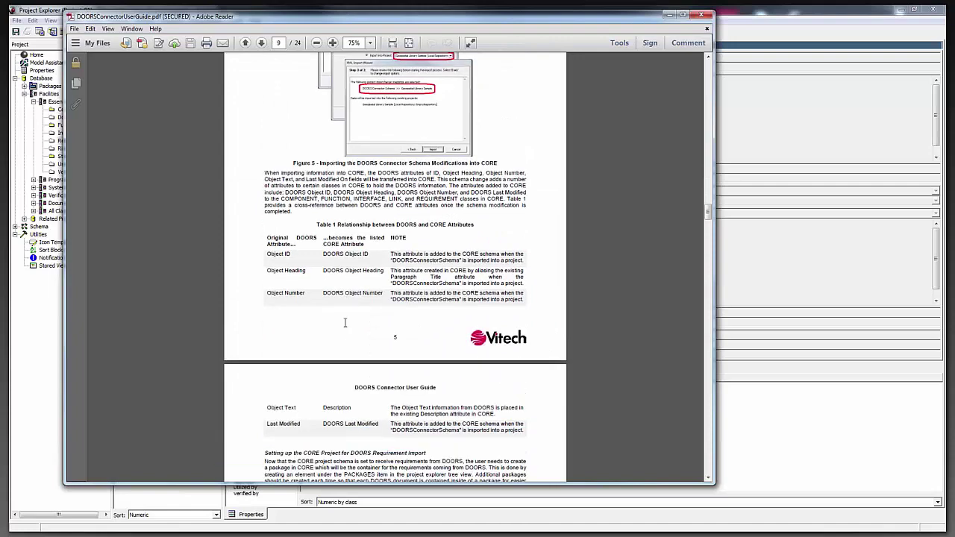
{"action": "scroll", "coordinate": [325, 204], "scroll_direction": "down", "scroll_amount": 1}
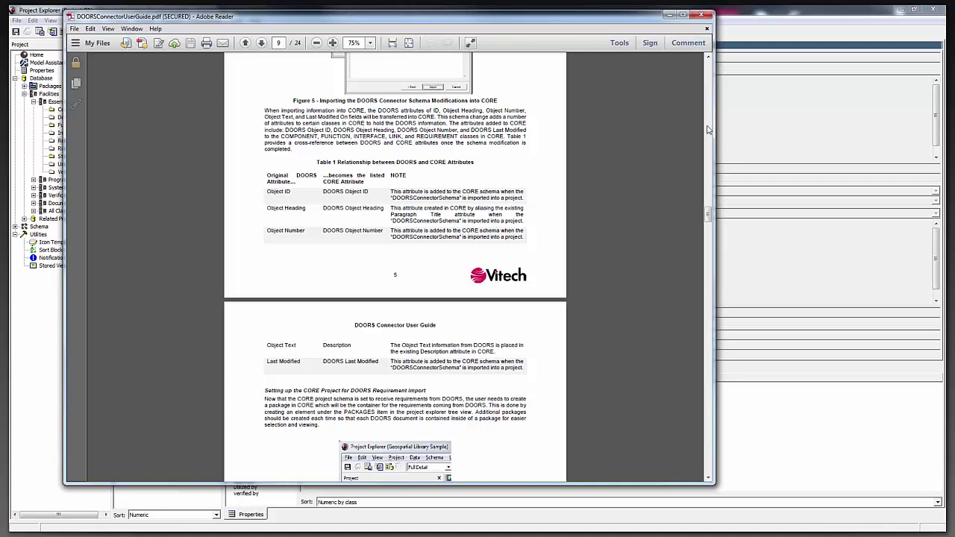
{"action": "left_click", "coordinate": [736, 100]}
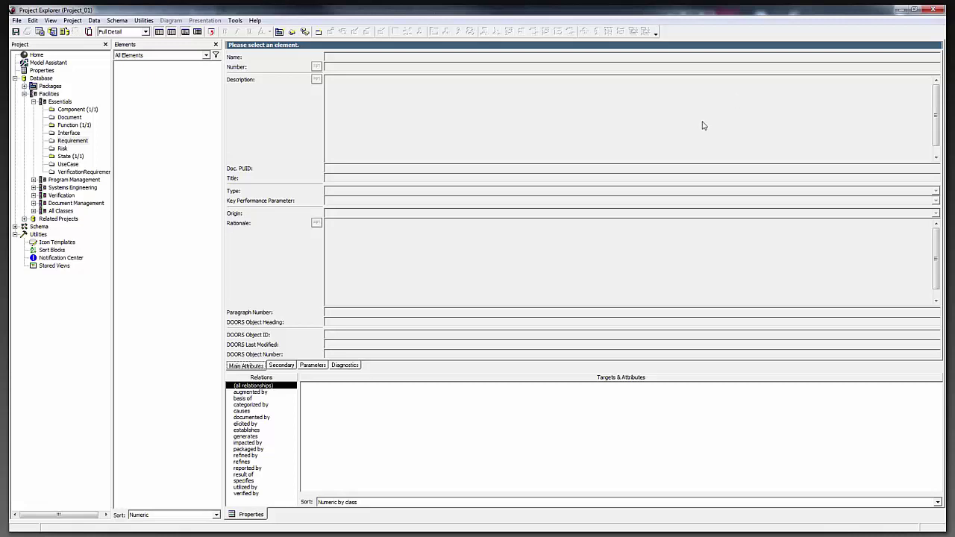
Create a package named 'DOORS Requirements' under Packages and select it.
{"action": "left_click", "coordinate": [43, 87]}
{"action": "right_click", "coordinate": [45, 88]}
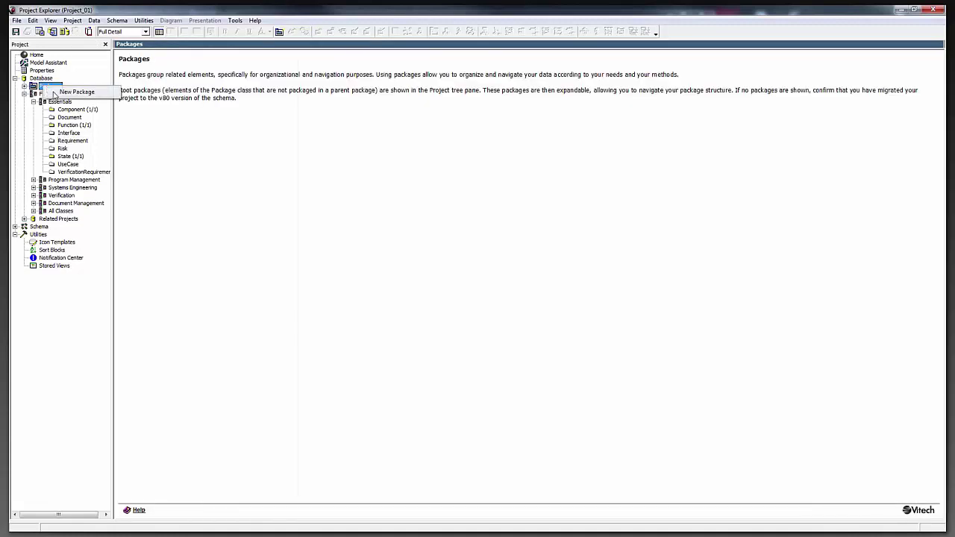
{"action": "left_click", "coordinate": [54, 93]}
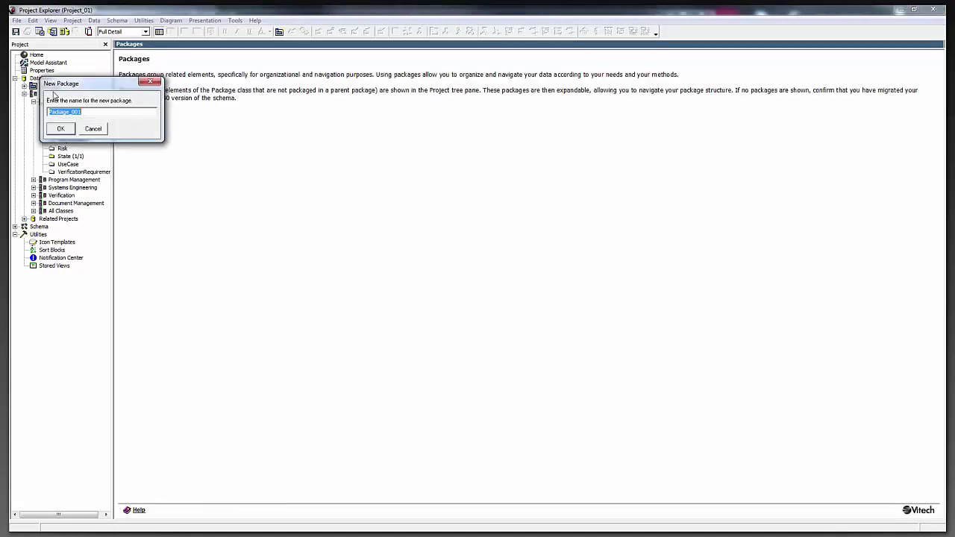
{"action": "type", "text": "DOORS Requirements"}
{"action": "key", "text": "Return"}
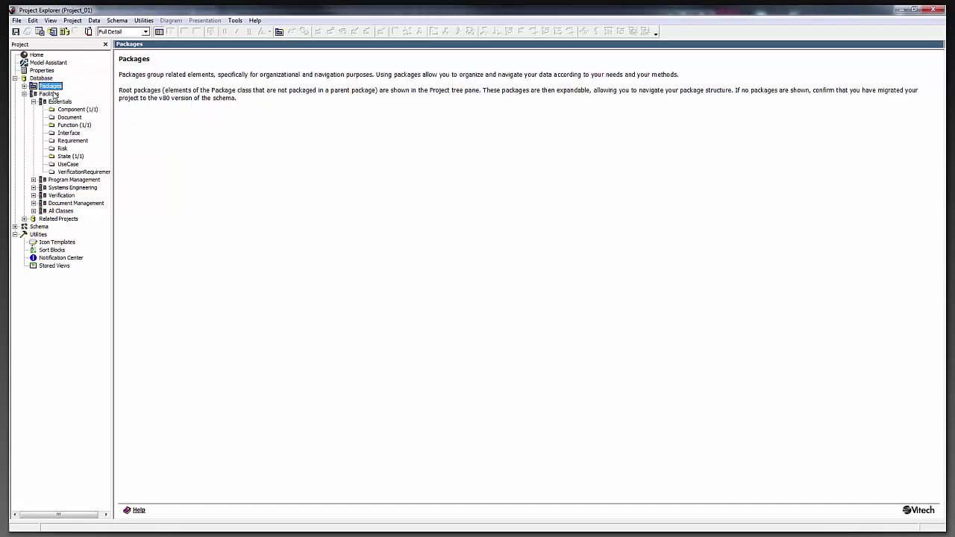
{"action": "left_click", "coordinate": [24, 85]}
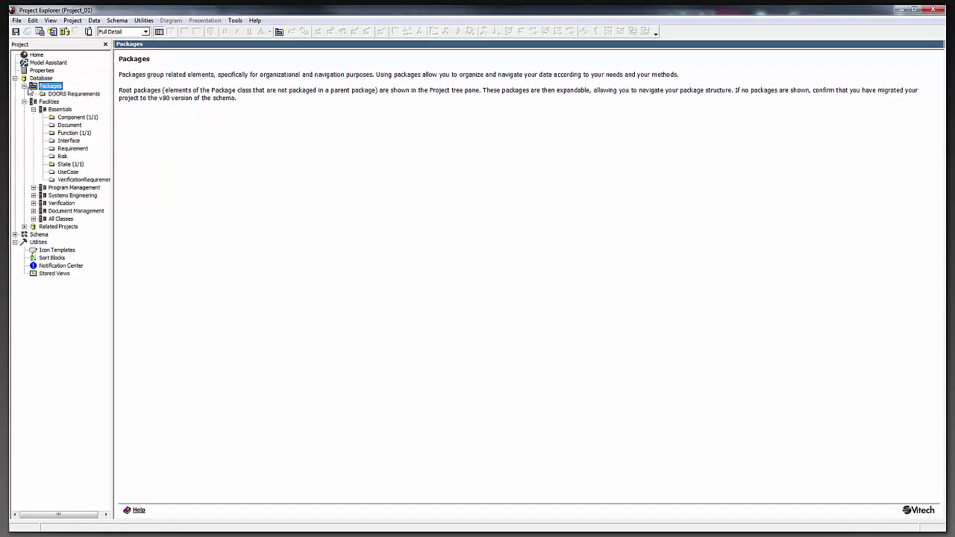
{"action": "left_click", "coordinate": [45, 93]}
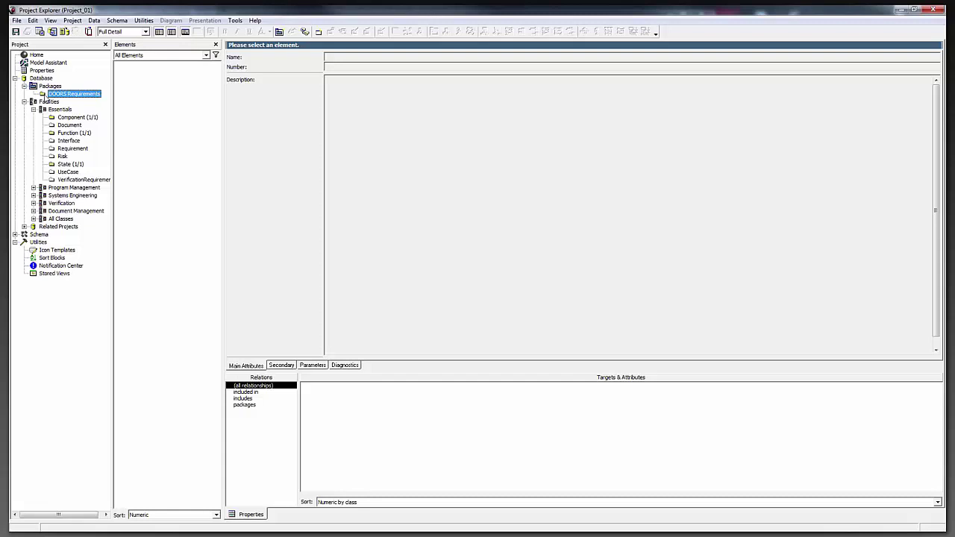
Import 'export from DOORS.CSV' from the Desktop via File > Import > from DOORS into the DOORS Requirements package.
{"action": "left_click", "coordinate": [17, 20]}
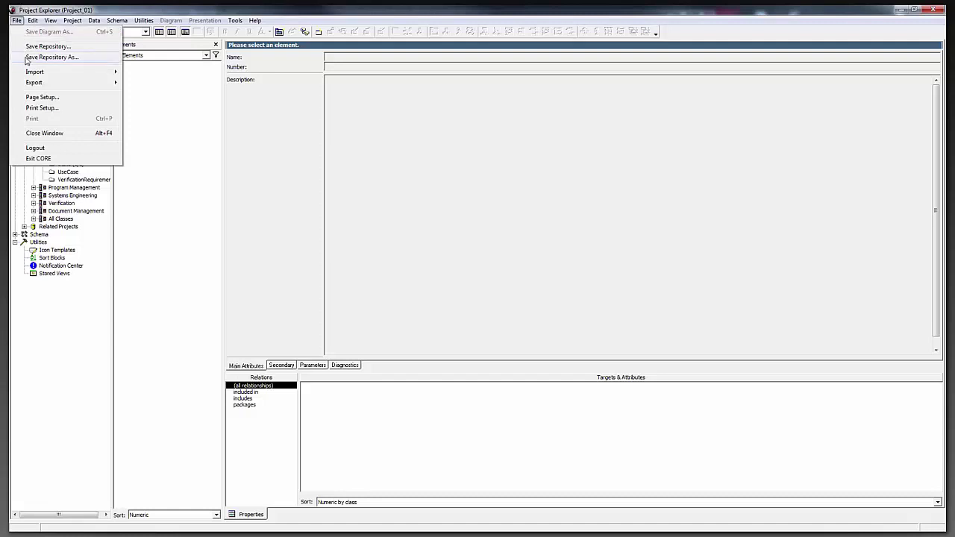
{"action": "mouse_move", "coordinate": [30, 73]}
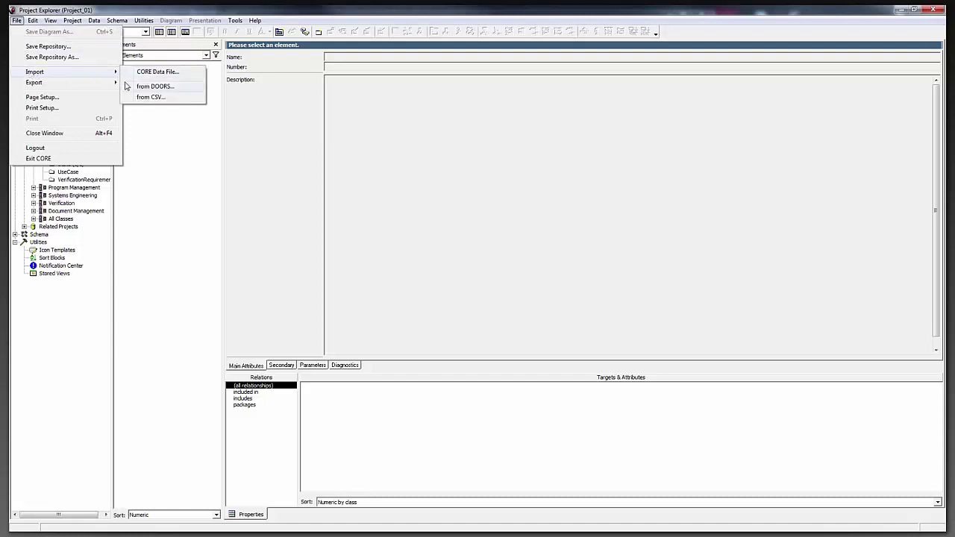
{"action": "left_click", "coordinate": [127, 86]}
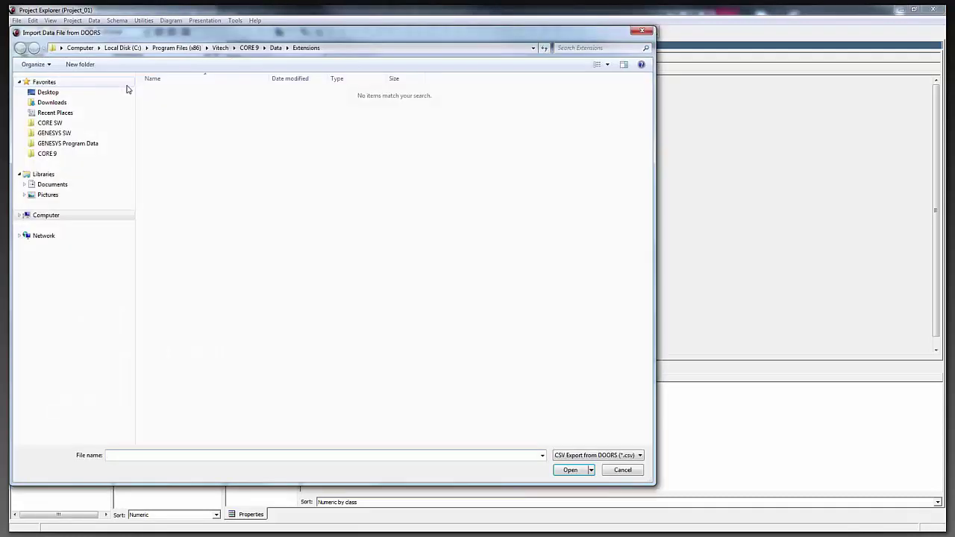
{"action": "left_click", "coordinate": [49, 94]}
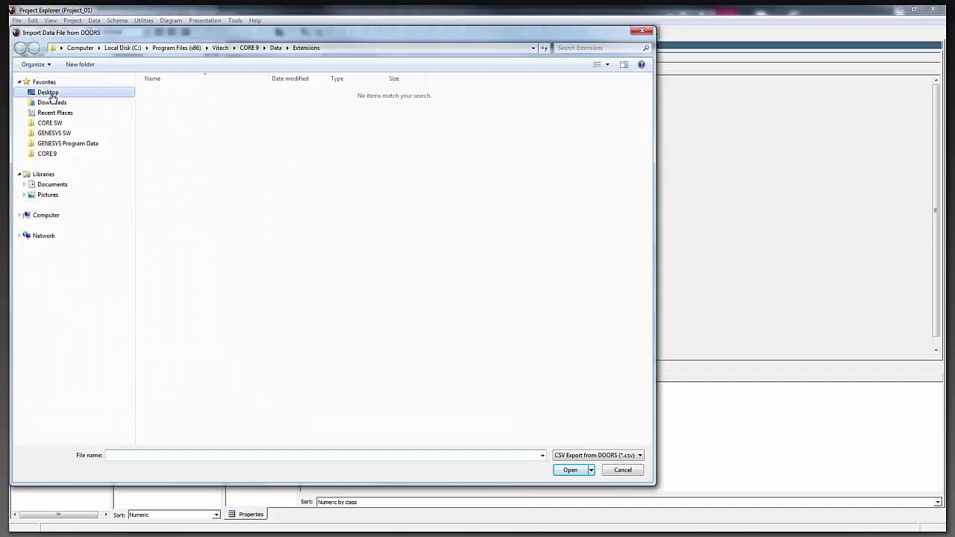
{"action": "left_click", "coordinate": [155, 95]}
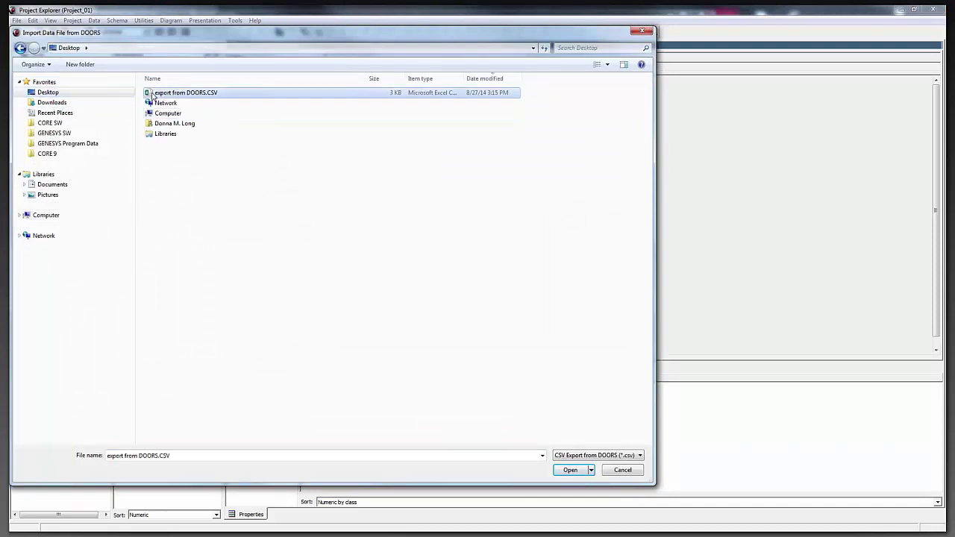
{"action": "left_click", "coordinate": [565, 473]}
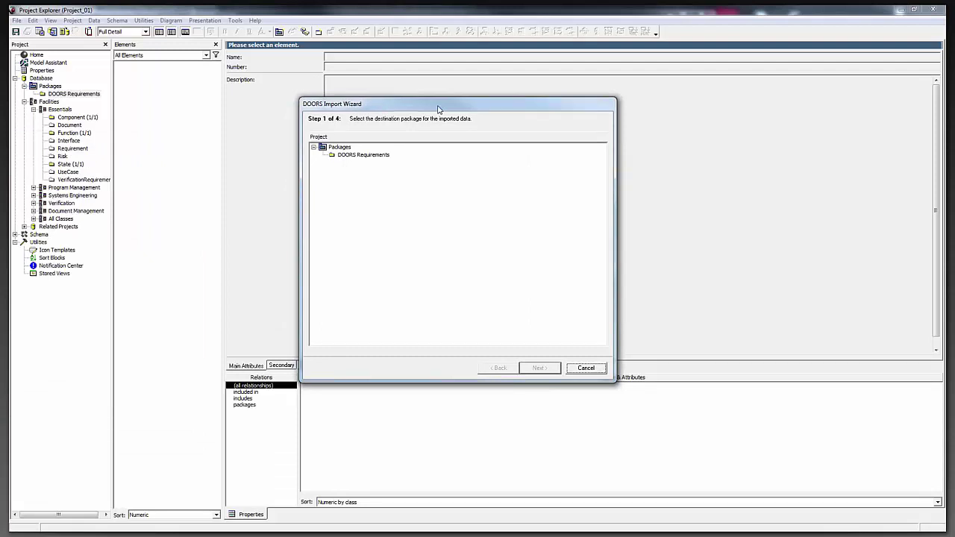
{"action": "left_click", "coordinate": [376, 156]}
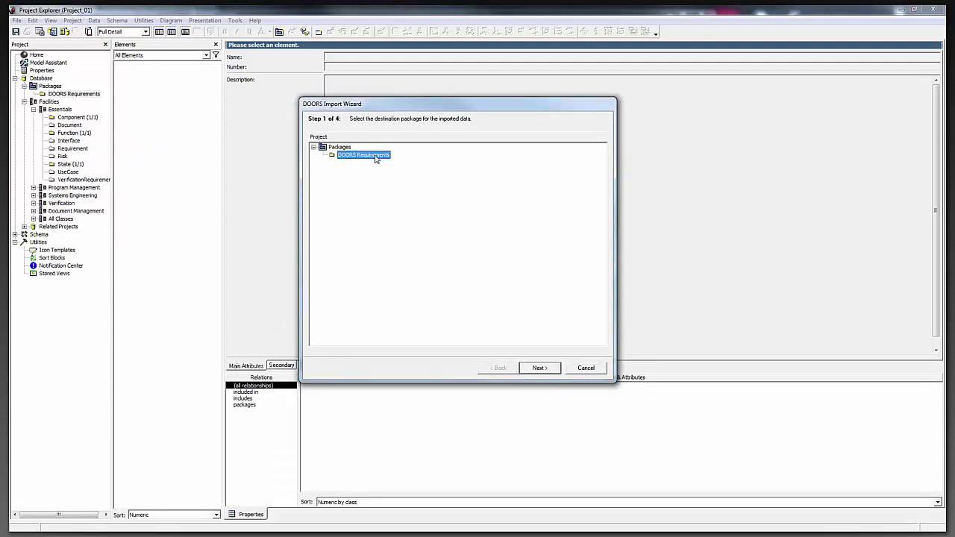
{"action": "left_click", "coordinate": [528, 369]}
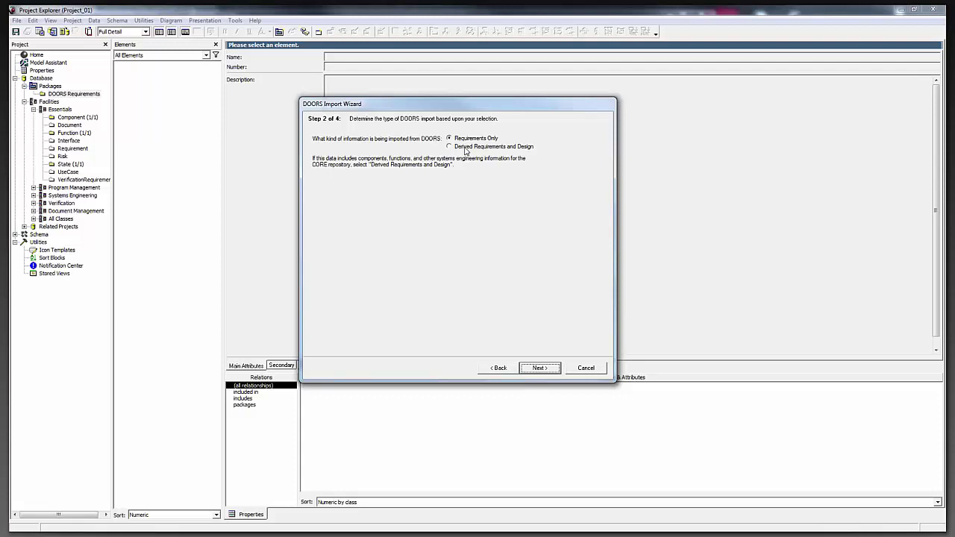
Set the import type to Requirements Only and continue to column mapping.
{"action": "left_click", "coordinate": [465, 149]}
{"action": "left_click", "coordinate": [450, 140]}
{"action": "left_click", "coordinate": [530, 368]}
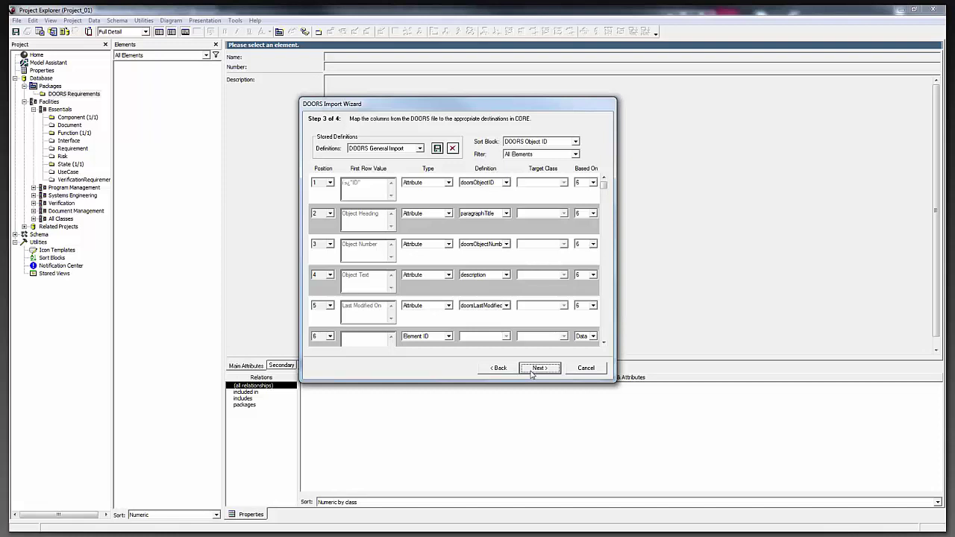
{"action": "left_click", "coordinate": [532, 371]}
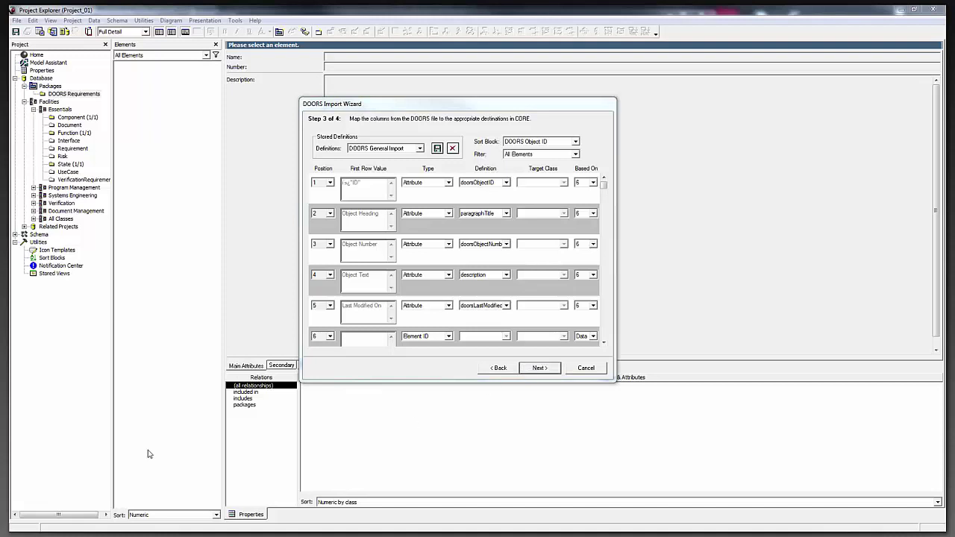
{"action": "key", "text": "Return"}
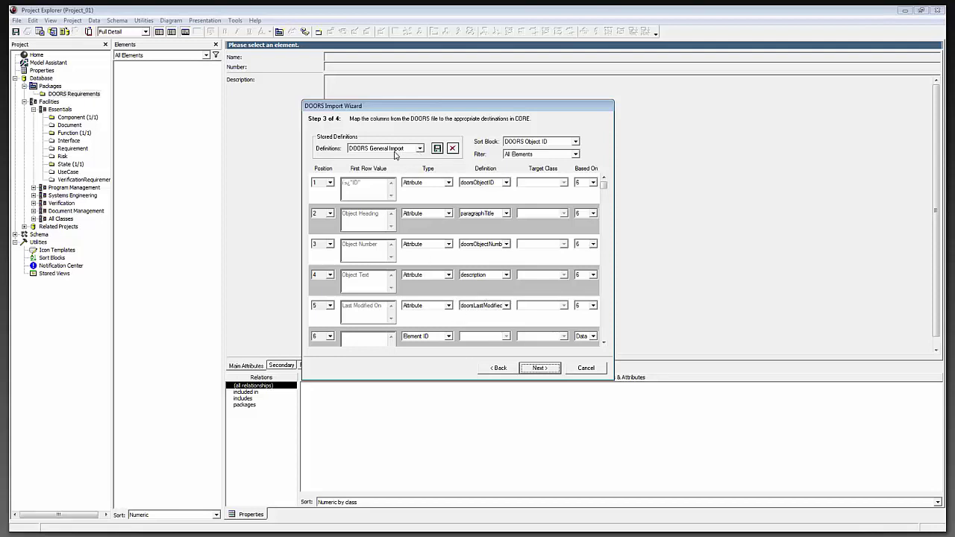
Load the DOORS Requirements Import mapping definition, replacing the loaded table, and continue.
{"action": "left_click", "coordinate": [397, 149]}
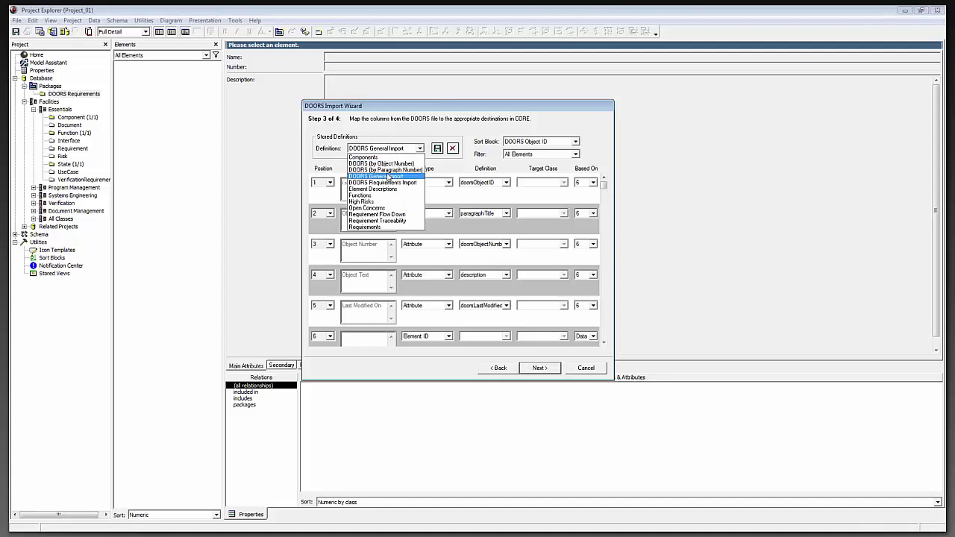
{"action": "left_click", "coordinate": [388, 176]}
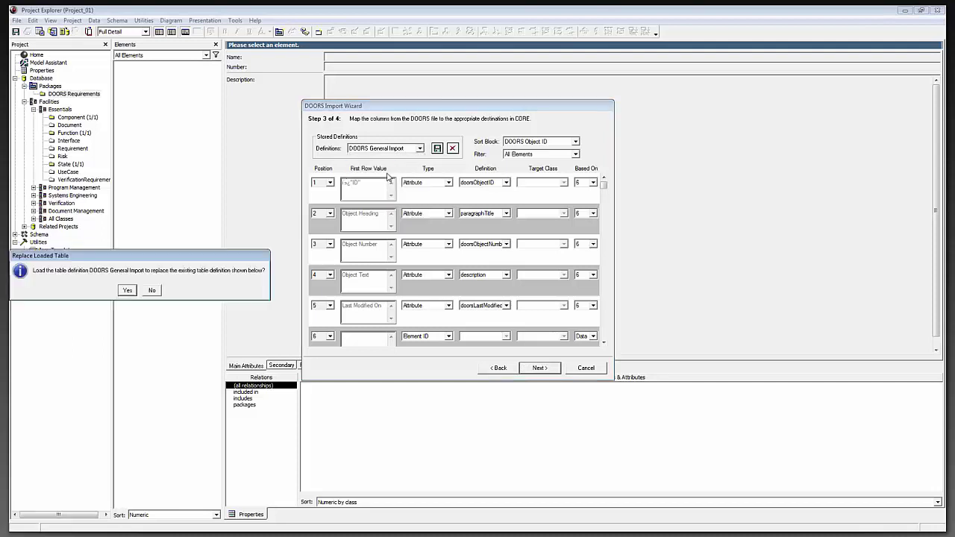
{"action": "left_click", "coordinate": [151, 291]}
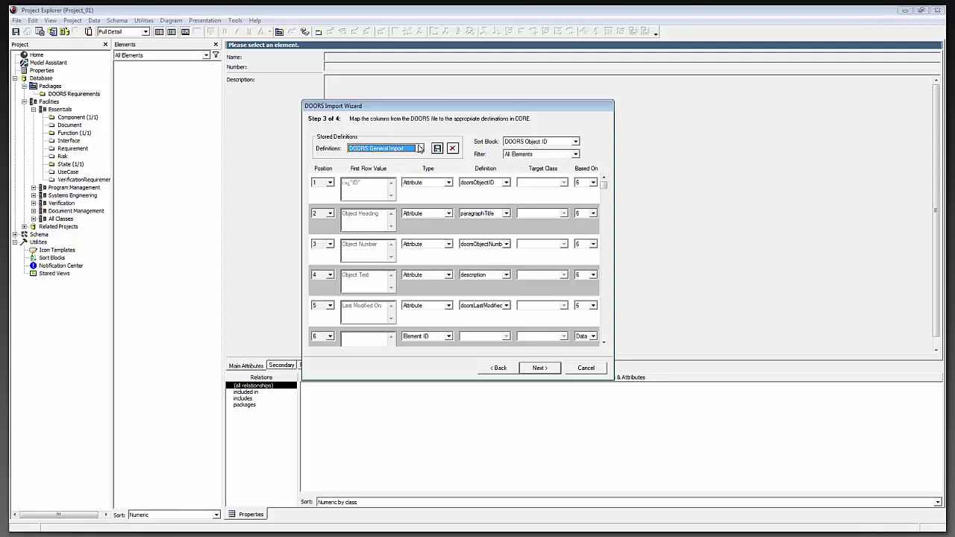
{"action": "left_click", "coordinate": [419, 148]}
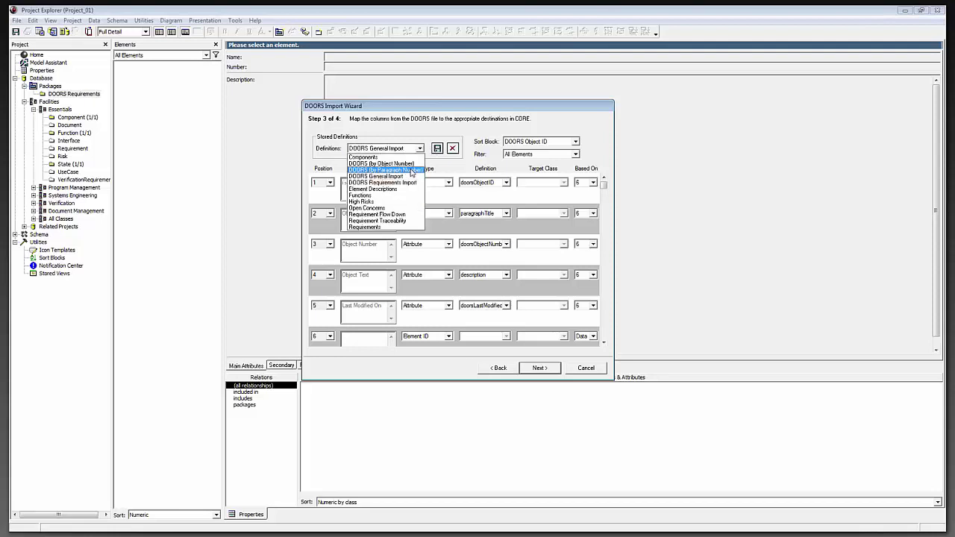
{"action": "left_click", "coordinate": [407, 183]}
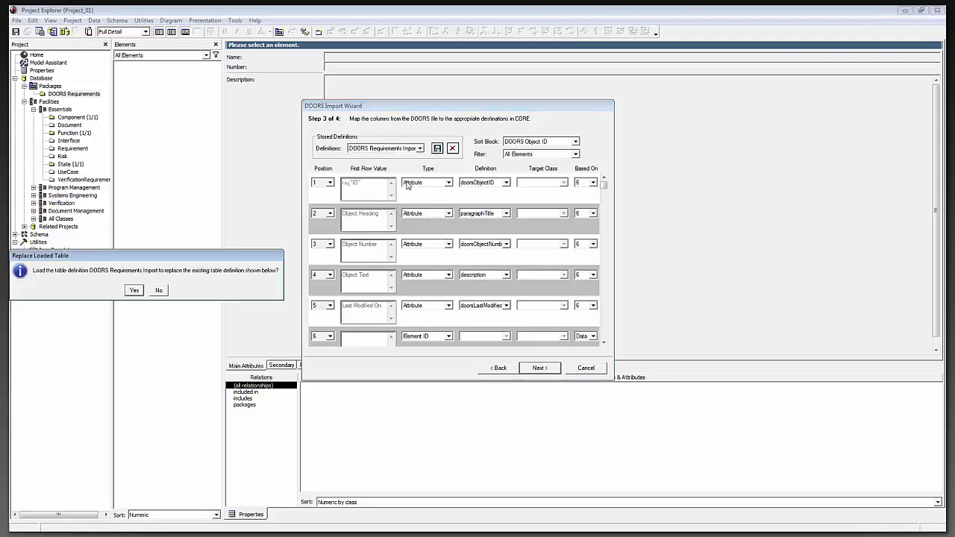
{"action": "left_click", "coordinate": [134, 290]}
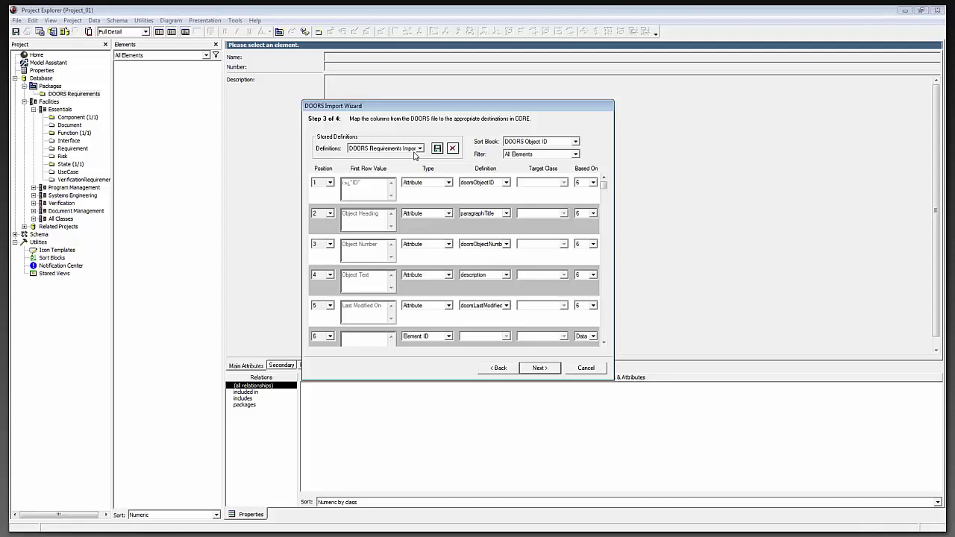
{"action": "left_click", "coordinate": [550, 369]}
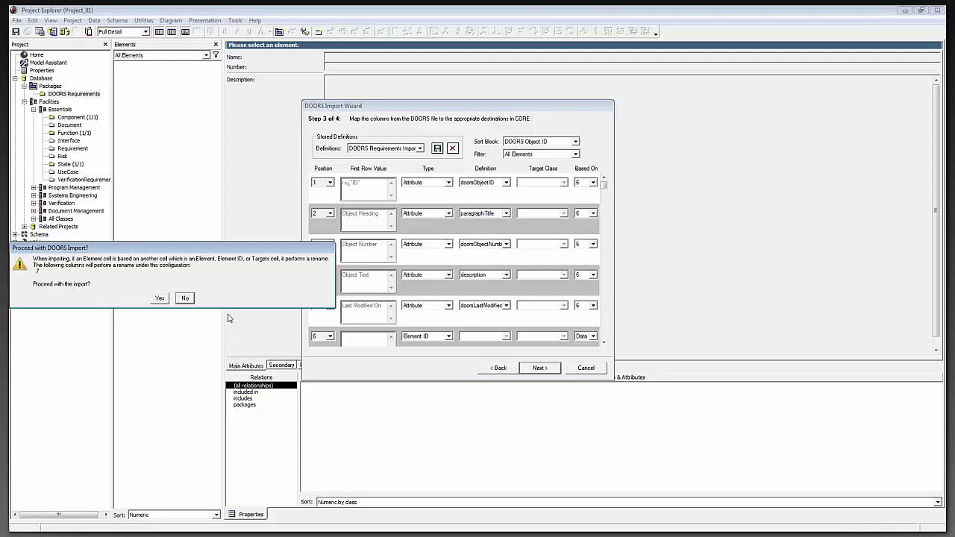
Confirm the Proceed with DOORS Import? rename warning with Yes.
{"action": "left_click", "coordinate": [159, 298]}
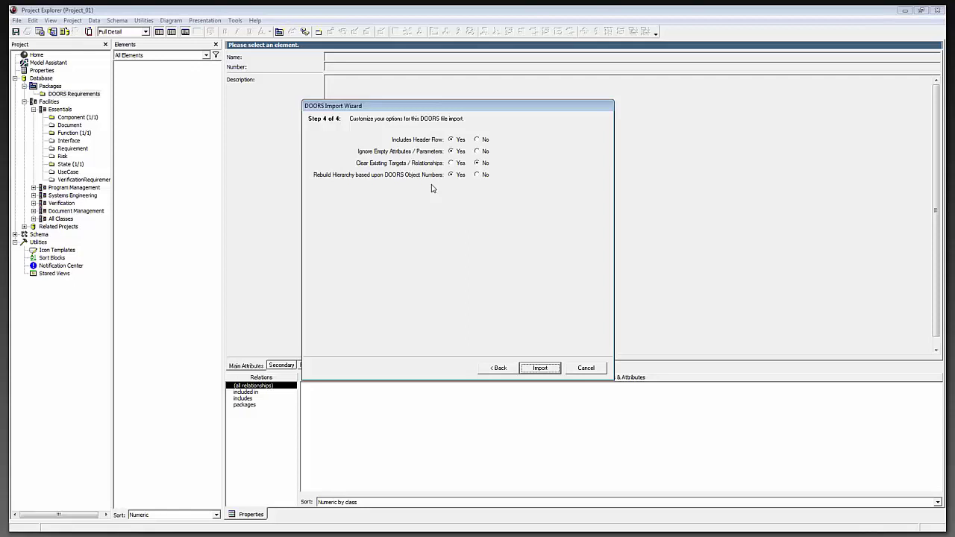
Run the import with header row, ignore-empty and hierarchy rebuild set to Yes.
{"action": "left_click", "coordinate": [554, 368]}
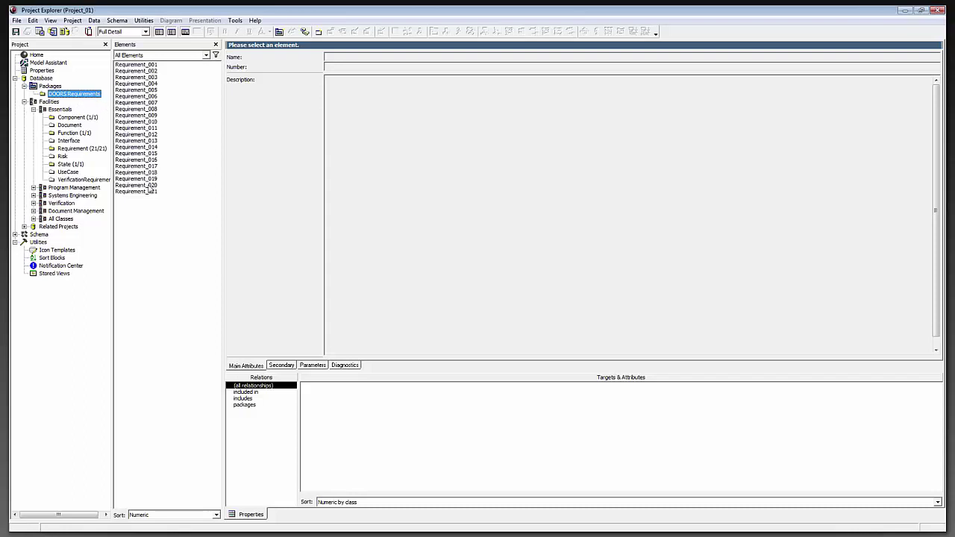
Open Requirement_004's properties to check DOORS Object ID 4 and Object Number 1.0-3.
{"action": "left_click", "coordinate": [155, 83]}
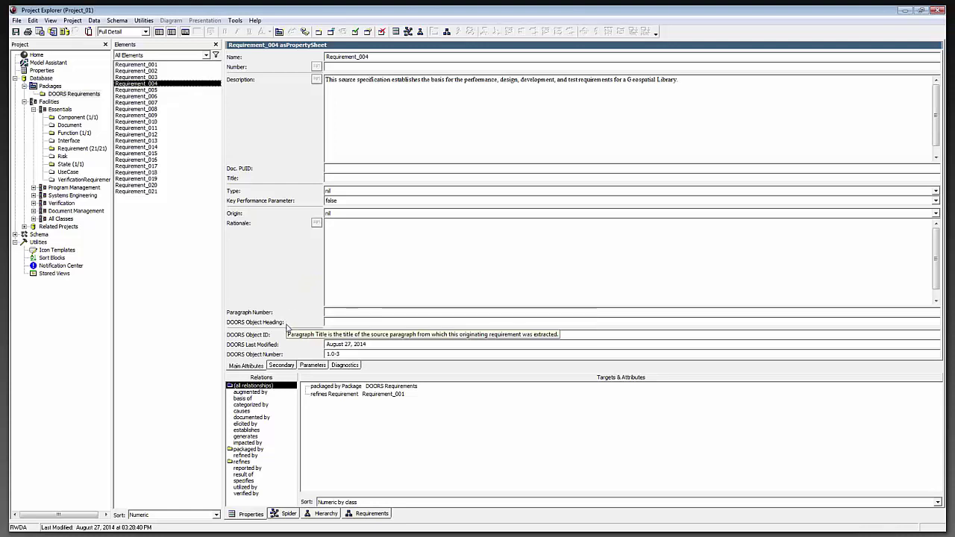
{"action": "mouse_move", "coordinate": [286, 356]}
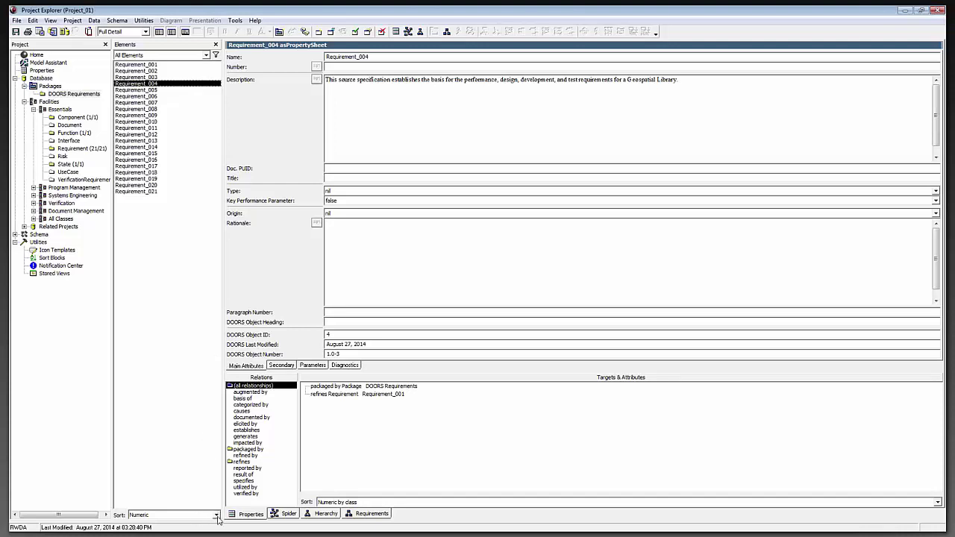
Sort elements by DOORS Object Number, select Requirement_015 (1.0-14), and reopen the Sort choices.
{"action": "left_click", "coordinate": [216, 515]}
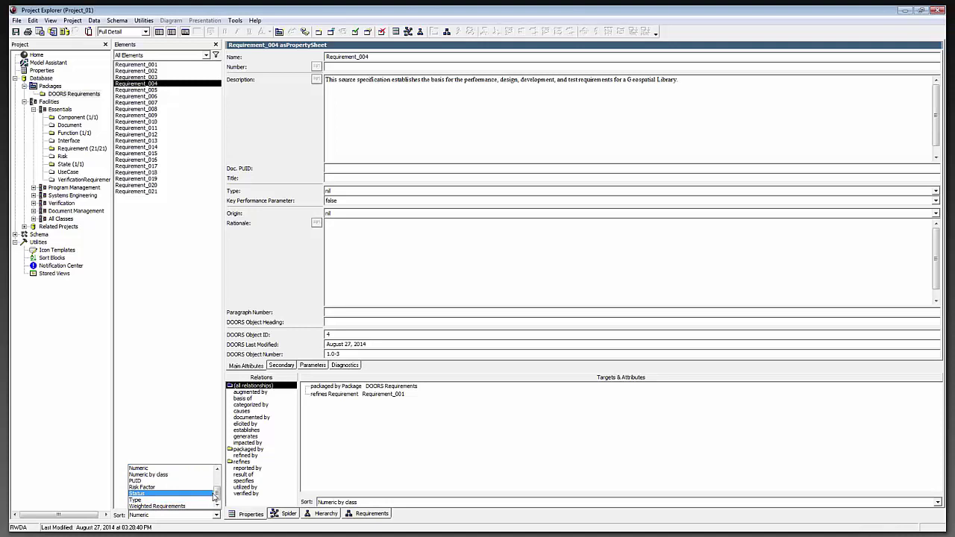
{"action": "left_click_drag", "start_coordinate": [214, 494], "coordinate": [219, 485]}
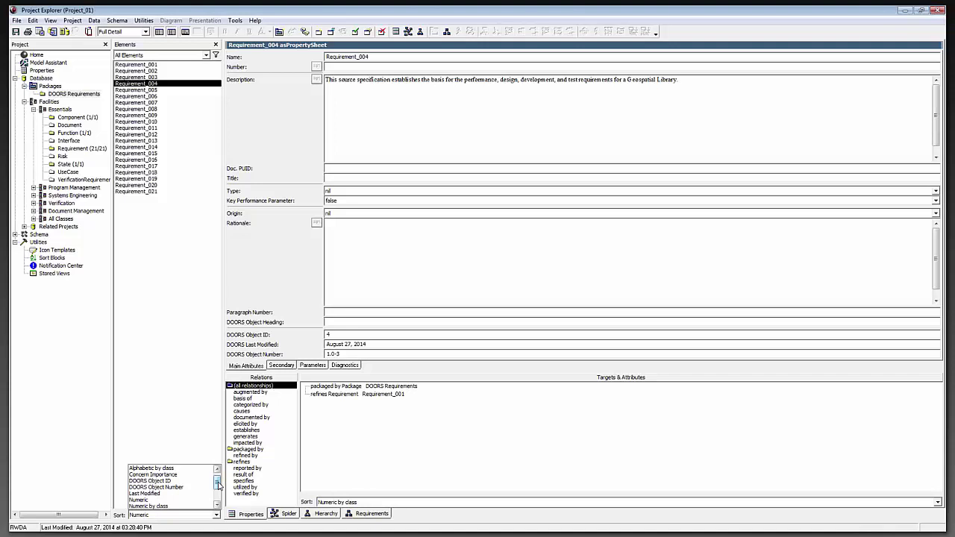
{"action": "left_click", "coordinate": [176, 488]}
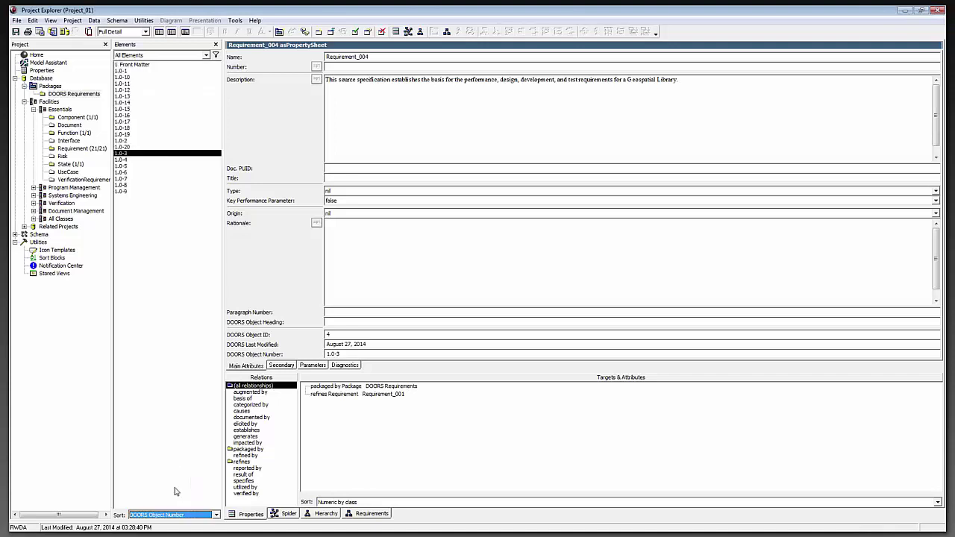
{"action": "left_click", "coordinate": [122, 102]}
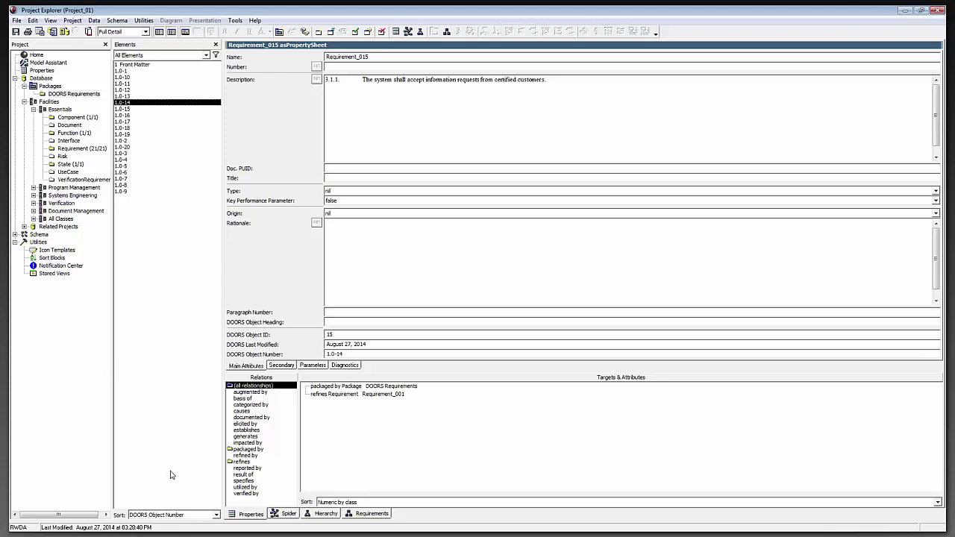
{"action": "left_click", "coordinate": [217, 514]}
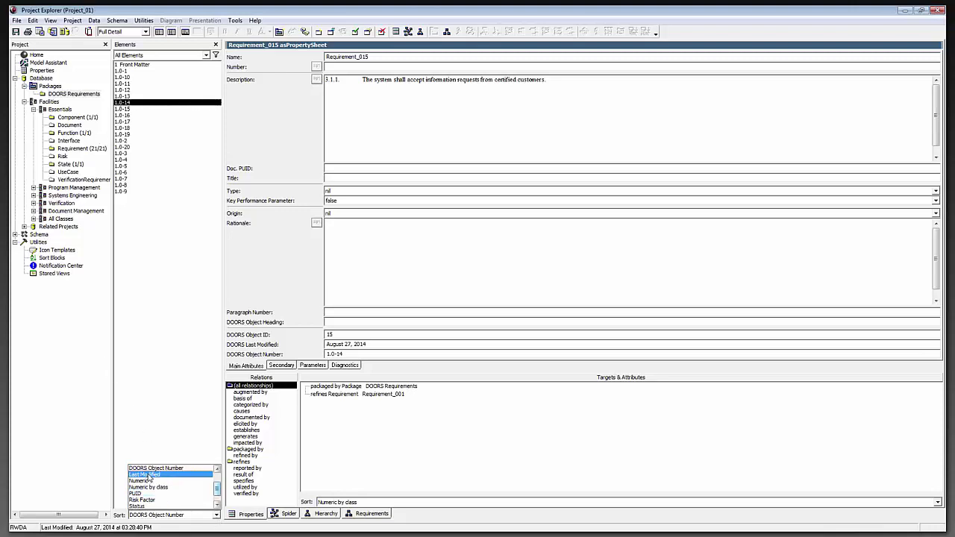
Choose DOORS Object ID as the sort order, listing elements 1, 10, 11 … 9.
{"action": "left_click", "coordinate": [149, 487]}
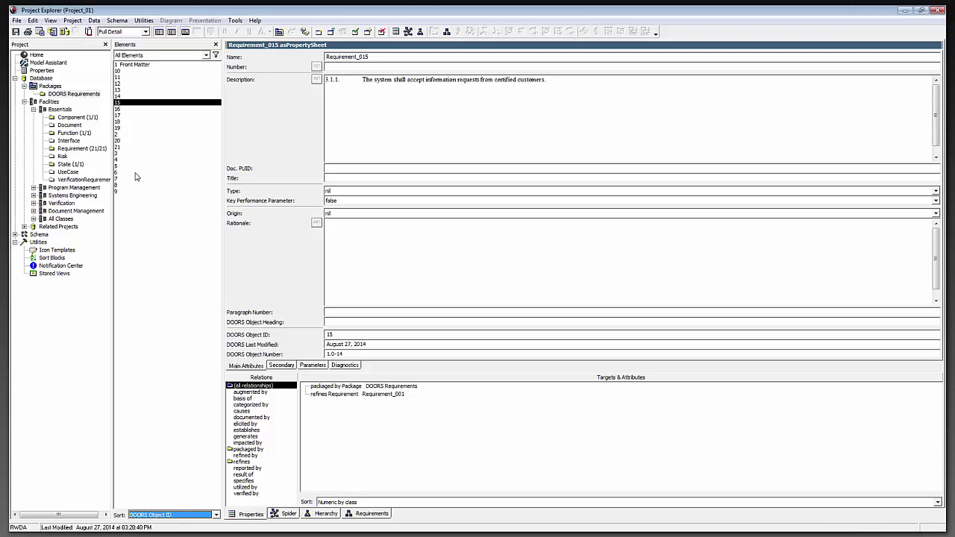
Start a DOORS import of export from DOORS.CSV into the DOORS Requirements package, reaching column mapping.
{"action": "left_click", "coordinate": [20, 21]}
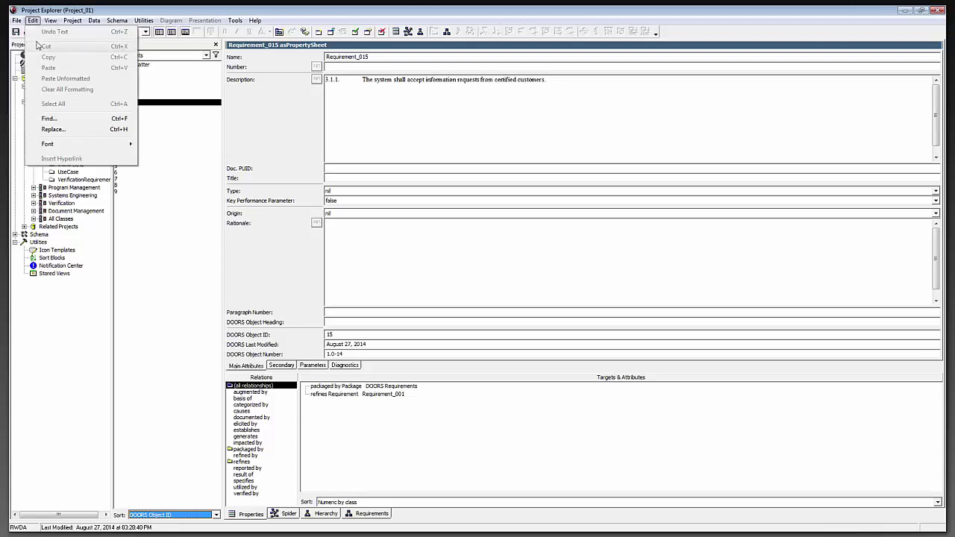
{"action": "mouse_move", "coordinate": [30, 72]}
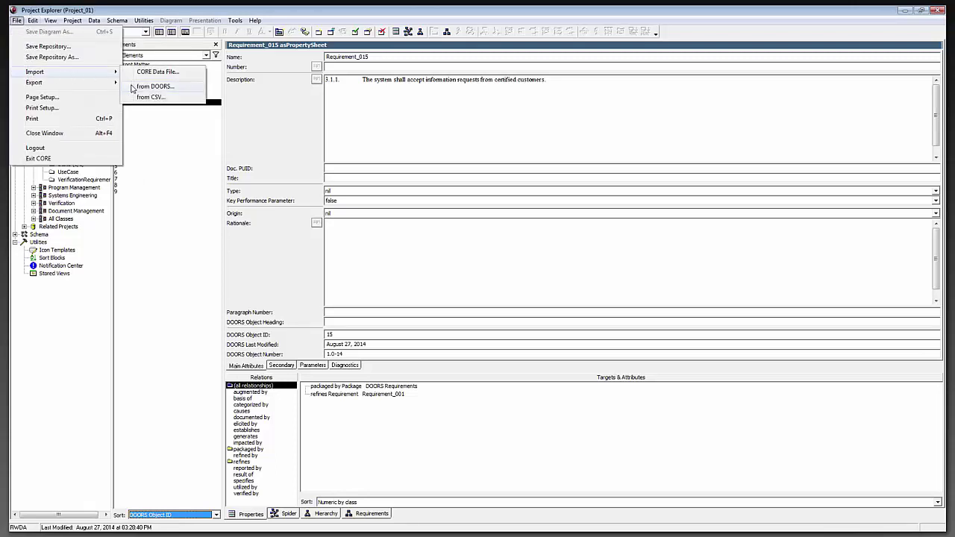
{"action": "left_click", "coordinate": [135, 86]}
{"action": "left_click", "coordinate": [157, 94]}
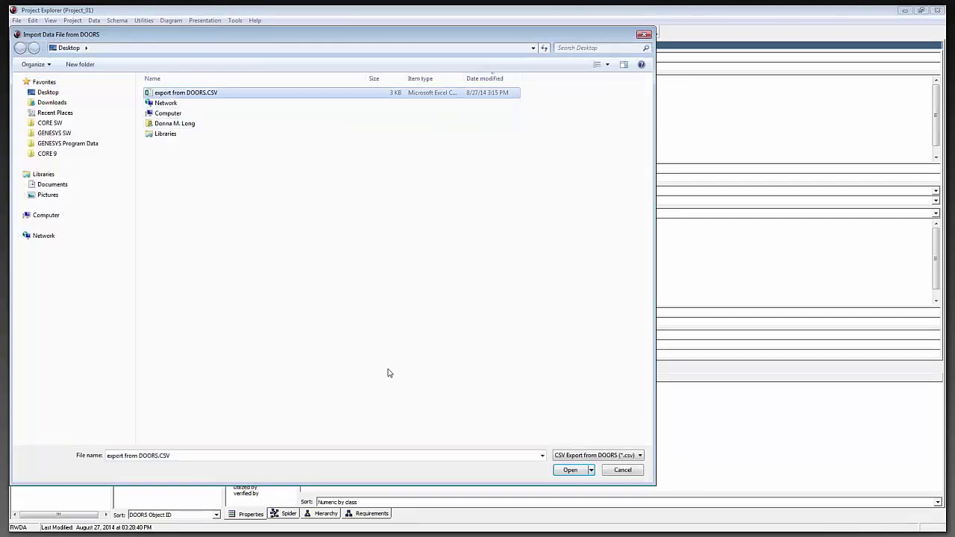
{"action": "left_click", "coordinate": [570, 472]}
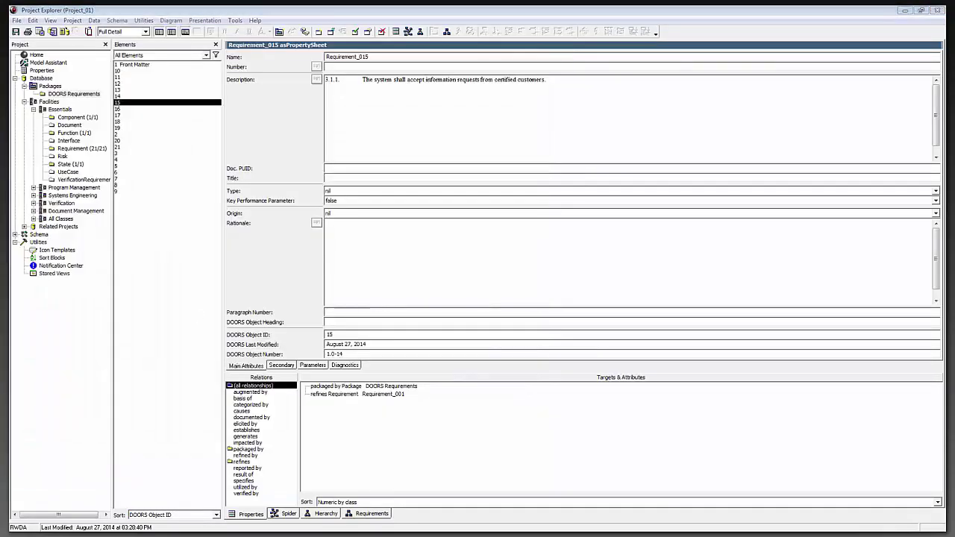
{"action": "left_click_drag", "start_coordinate": [405, 100], "coordinate": [597, 80]}
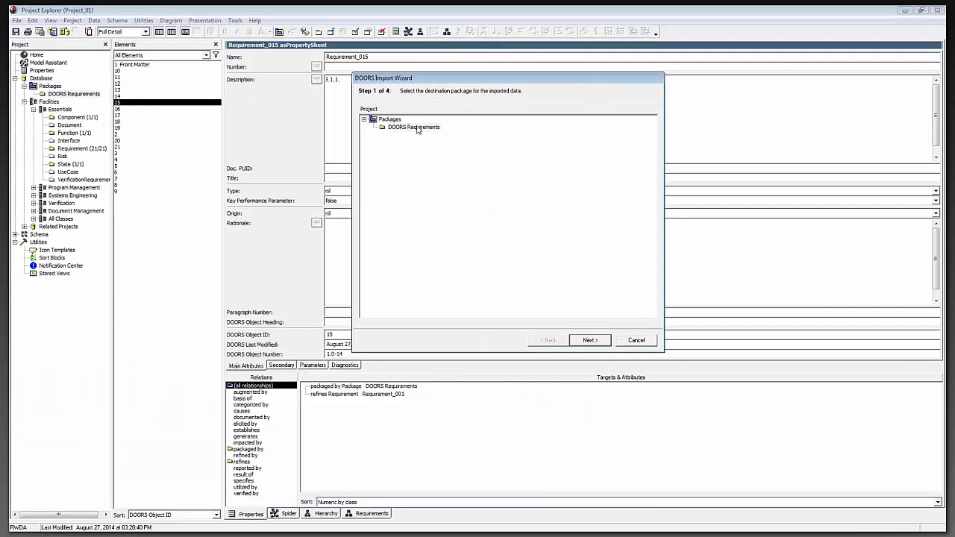
{"action": "left_click", "coordinate": [416, 128]}
{"action": "left_click", "coordinate": [588, 340]}
{"action": "left_click", "coordinate": [590, 340]}
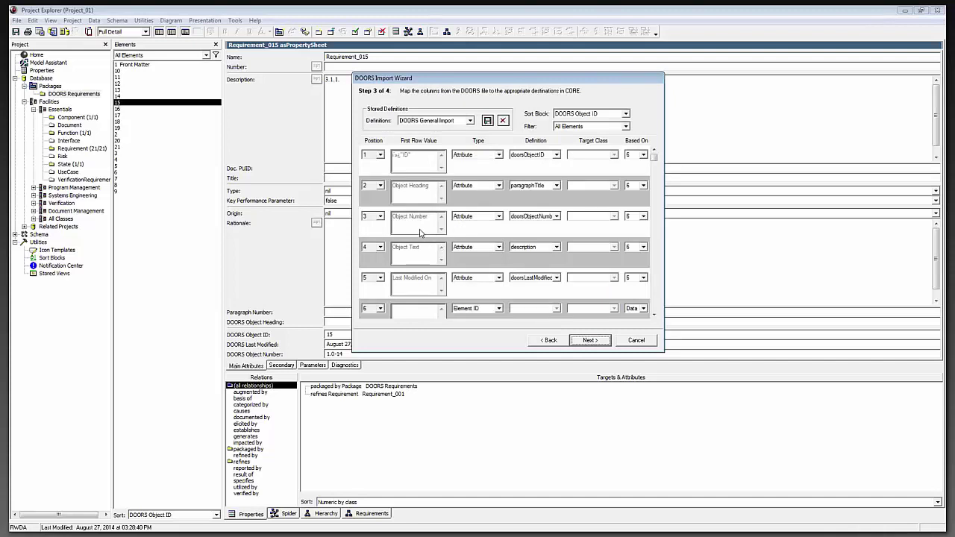
Keep the column positions: ID at 1, Object Number at 3, Object Text at 4.
{"action": "left_click", "coordinate": [380, 217]}
{"action": "left_click", "coordinate": [380, 217]}
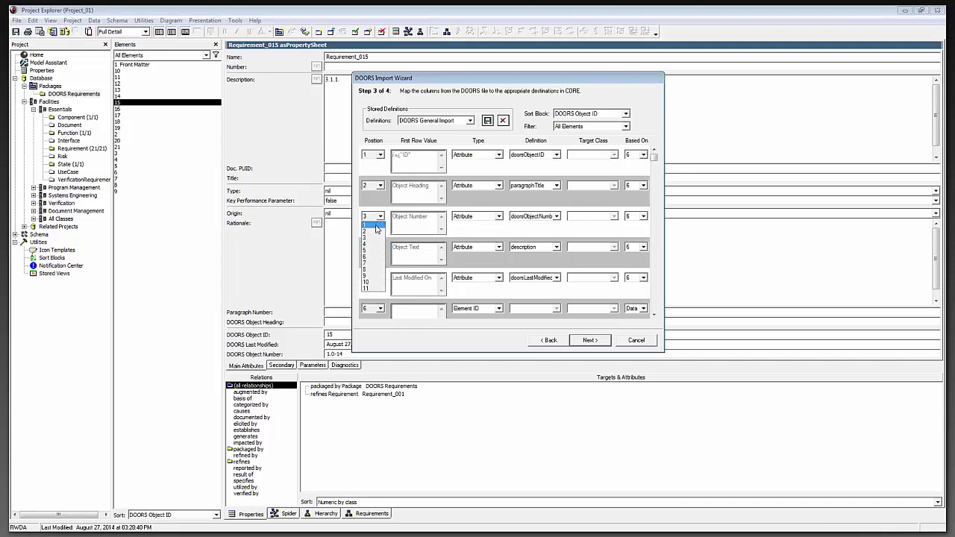
{"action": "left_click", "coordinate": [380, 218]}
{"action": "left_click", "coordinate": [380, 218]}
{"action": "left_click", "coordinate": [379, 218]}
{"action": "left_click", "coordinate": [379, 218]}
{"action": "left_click", "coordinate": [377, 299]}
{"action": "left_click", "coordinate": [381, 248]}
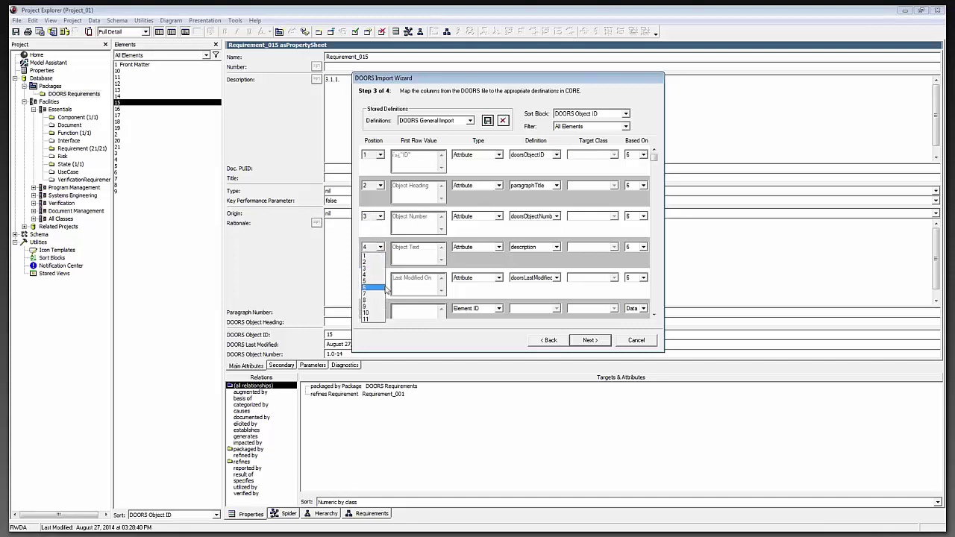
{"action": "left_click", "coordinate": [374, 275]}
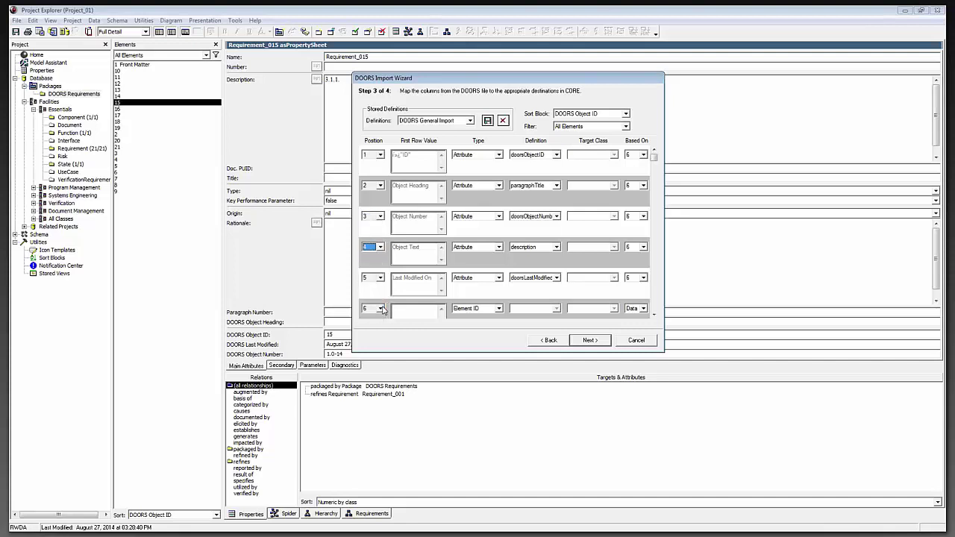
{"action": "left_click", "coordinate": [380, 155]}
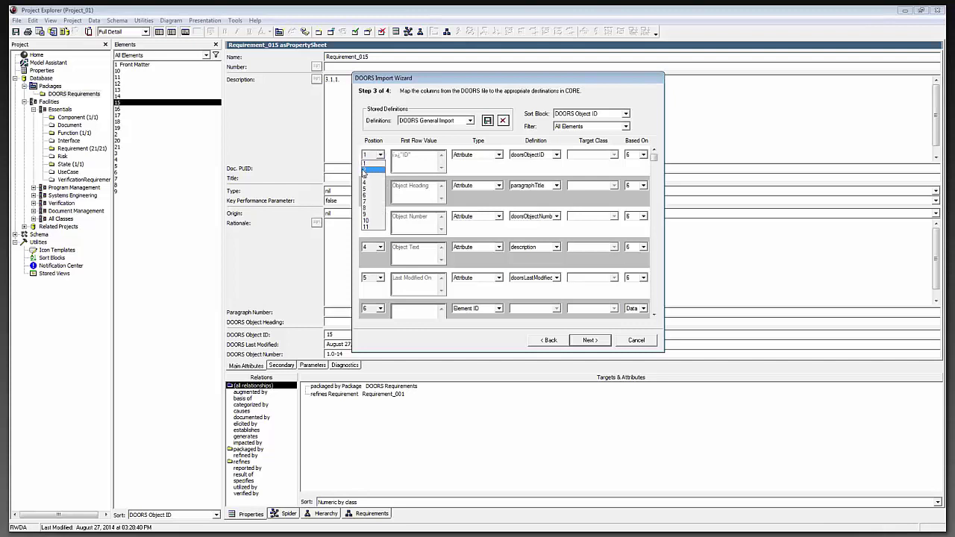
{"action": "left_click", "coordinate": [377, 163]}
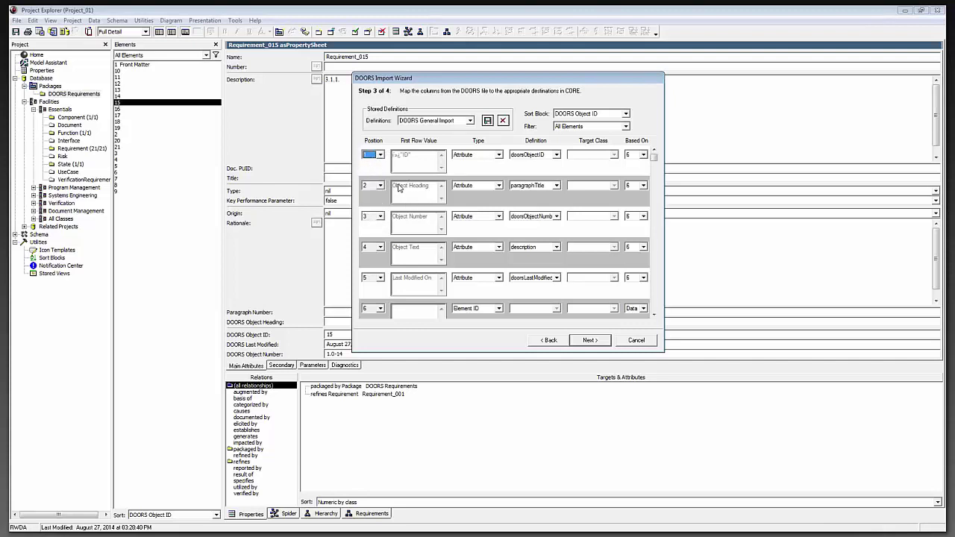
Keep Object Heading as an Attribute mapped to paragraphTitle, and map Object Number to extensionPoint.
{"action": "left_click", "coordinate": [499, 189]}
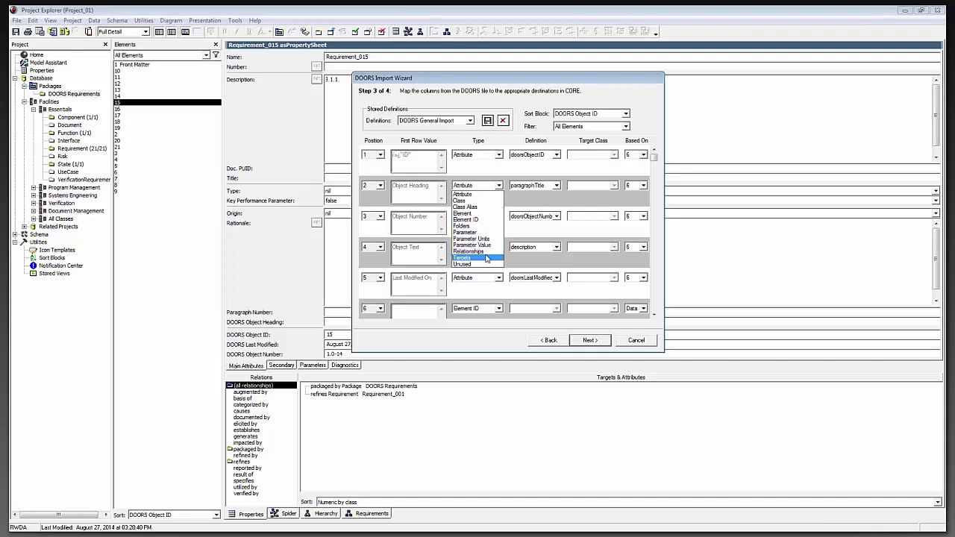
{"action": "left_click", "coordinate": [489, 177]}
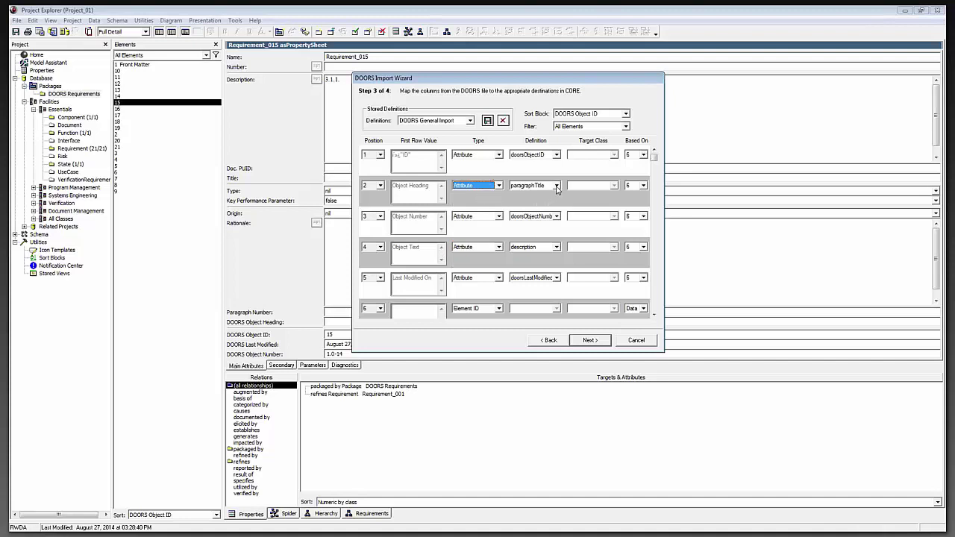
{"action": "left_click", "coordinate": [527, 186]}
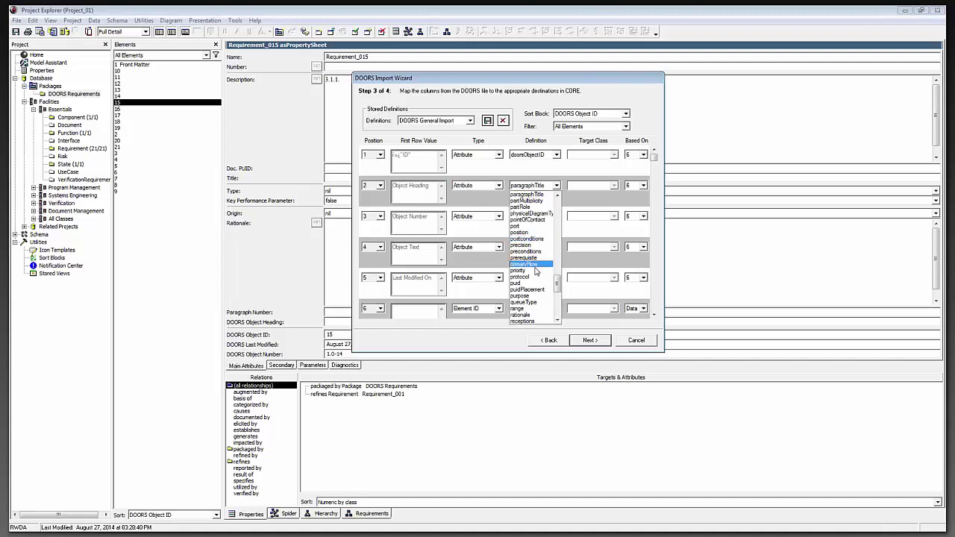
{"action": "left_click_drag", "start_coordinate": [557, 288], "coordinate": [559, 224]}
{"action": "scroll", "coordinate": [558, 243], "scroll_direction": "down", "scroll_amount": 2}
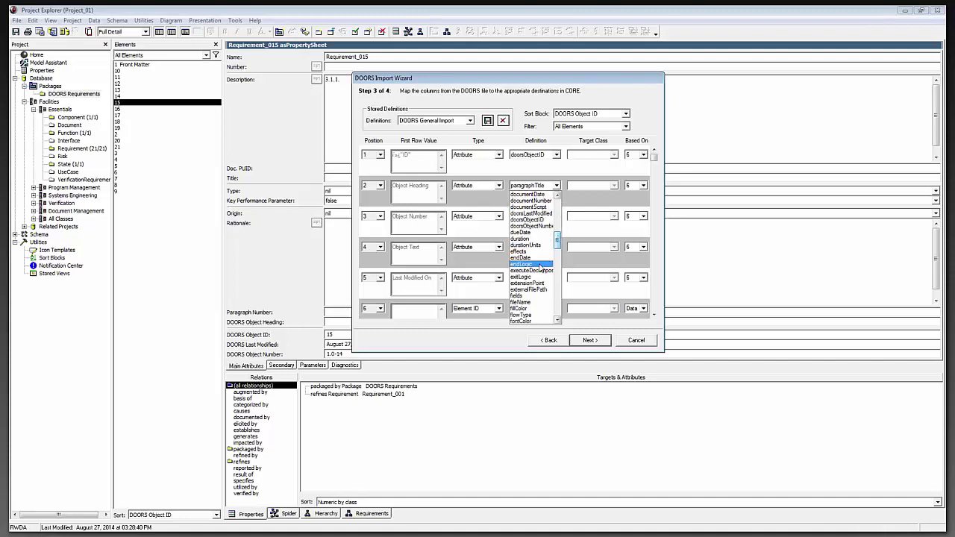
{"action": "left_click", "coordinate": [583, 222]}
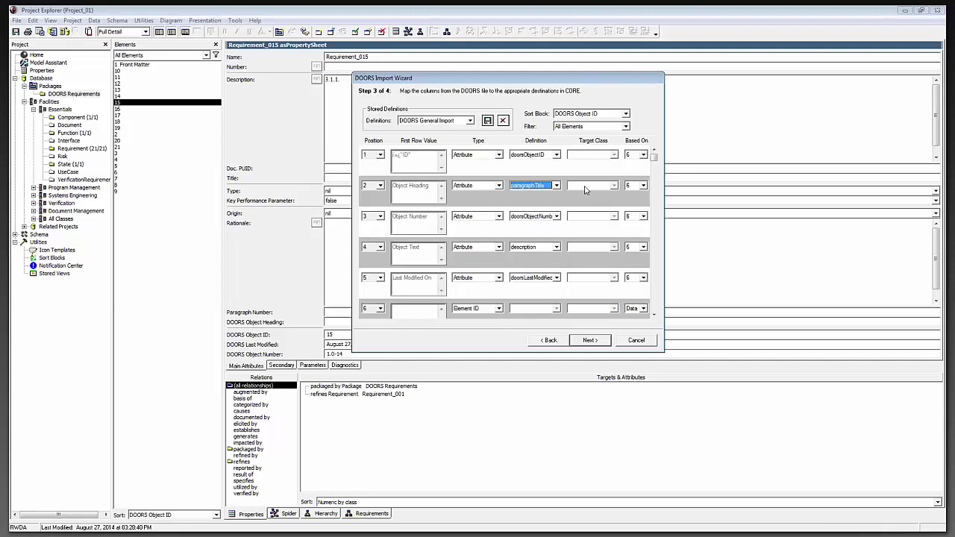
{"action": "left_click", "coordinate": [556, 217]}
{"action": "left_click", "coordinate": [525, 283]}
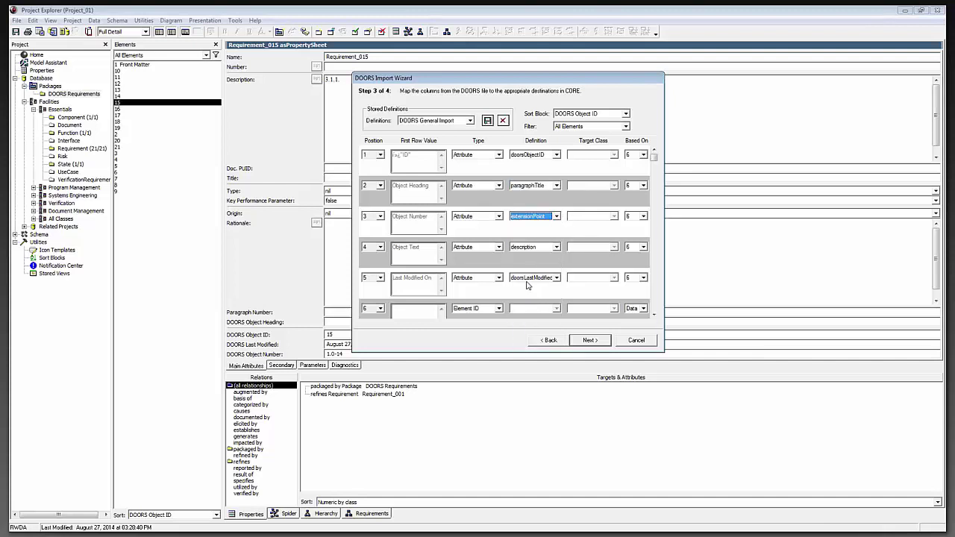
{"action": "left_click", "coordinate": [487, 120]}
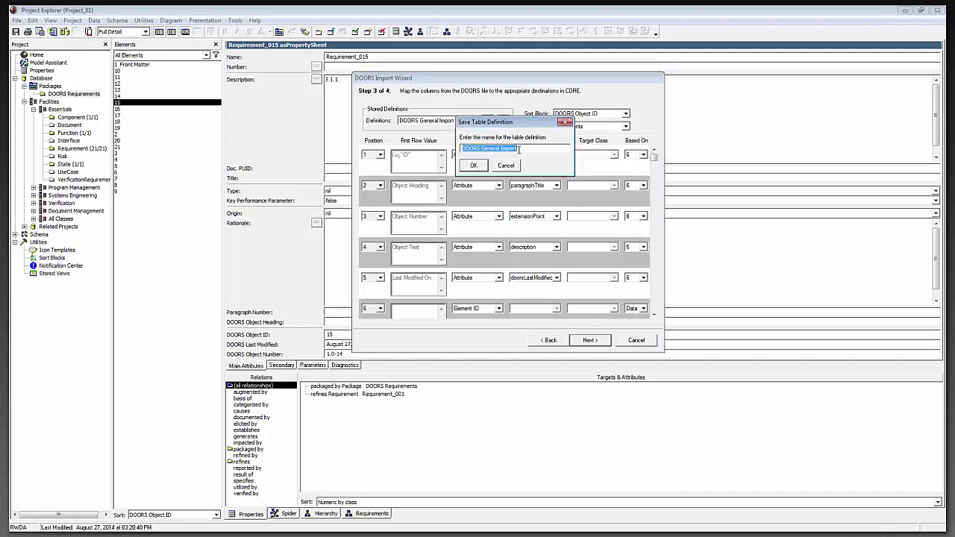
{"action": "left_click", "coordinate": [505, 166]}
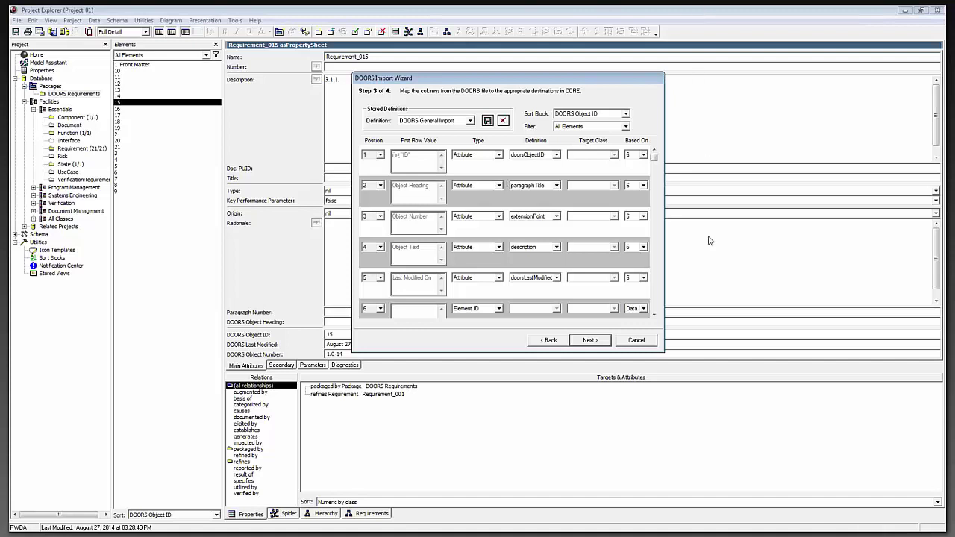
Cancel the import wizard and inspect Requirement_013 in the DOORS Requirements package.
{"action": "left_click", "coordinate": [643, 341]}
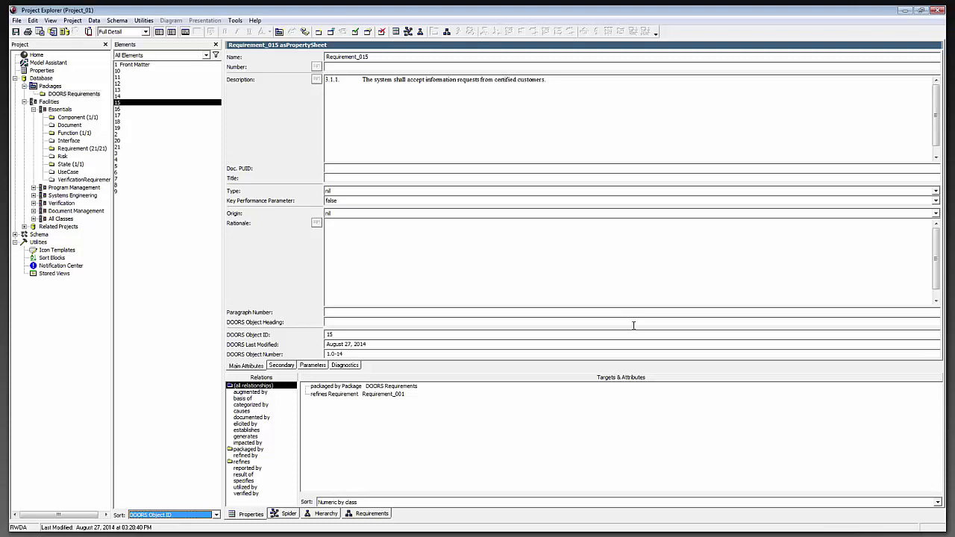
{"action": "left_click", "coordinate": [58, 94]}
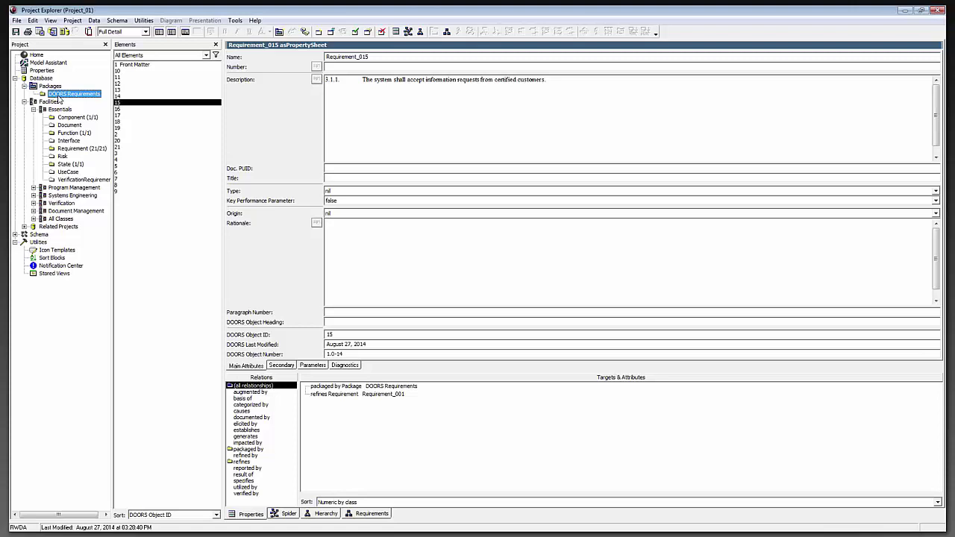
{"action": "left_click", "coordinate": [132, 91]}
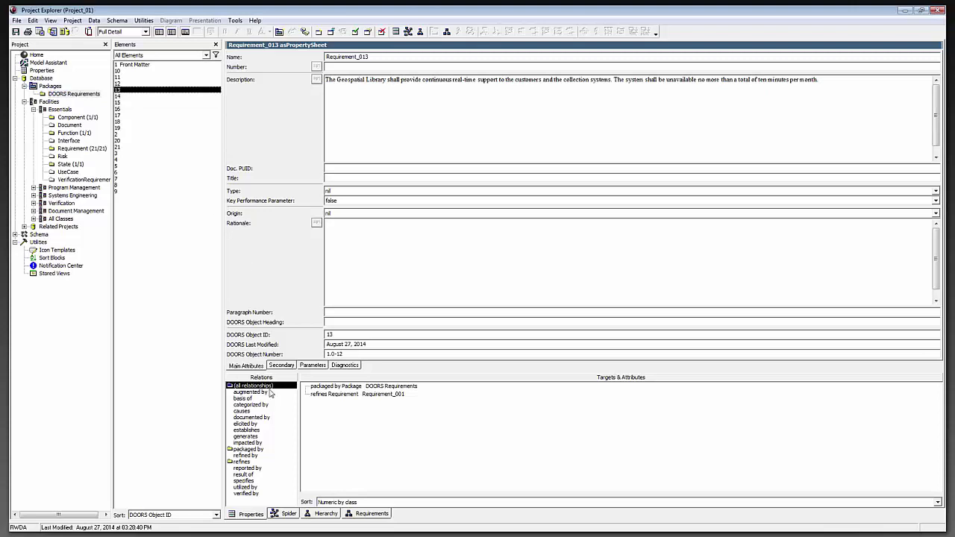
{"action": "left_click", "coordinate": [347, 387]}
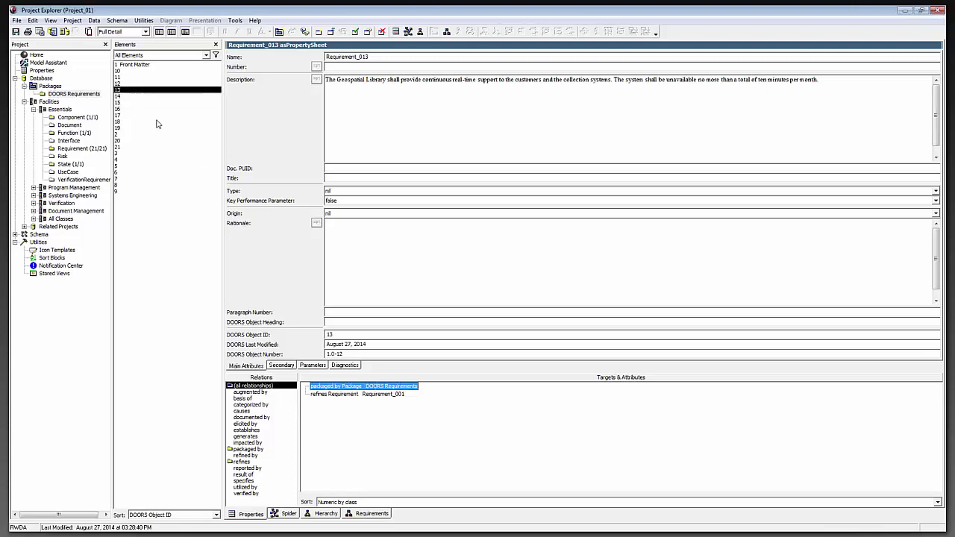
Show all requirement elements and inspect Requirement_016 (Object ID 16, Object Number 1.0-15).
{"action": "left_click", "coordinate": [81, 148]}
{"action": "left_click", "coordinate": [142, 109]}
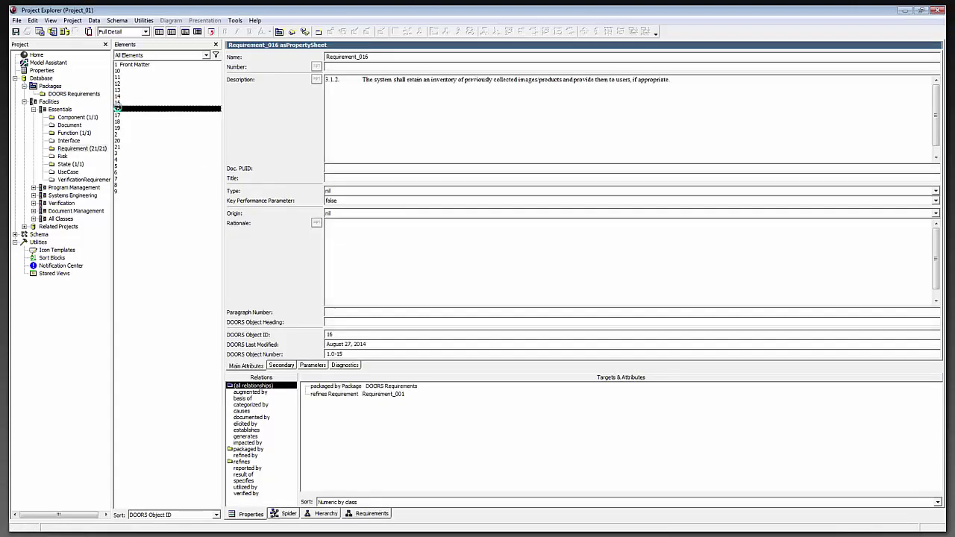
{"action": "left_click", "coordinate": [340, 387]}
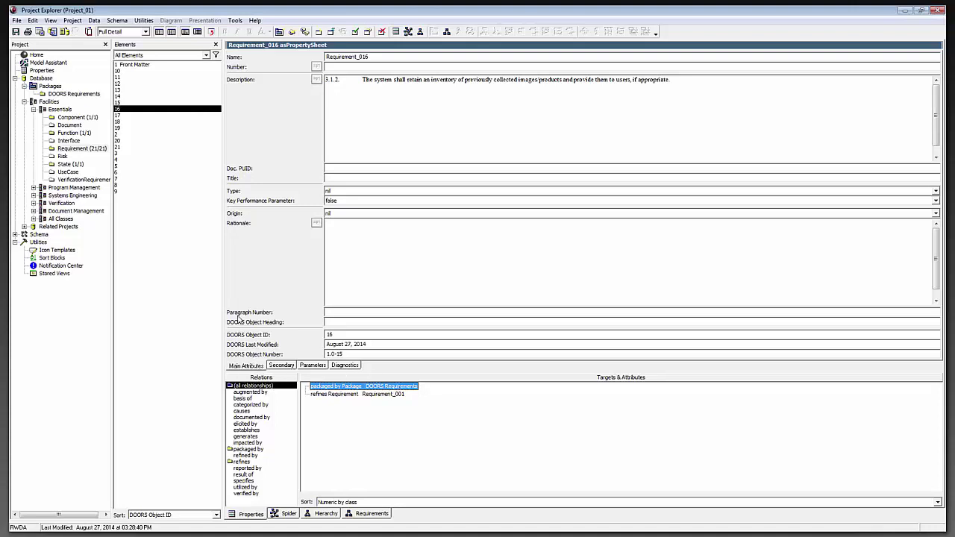
{"action": "mouse_move", "coordinate": [239, 321]}
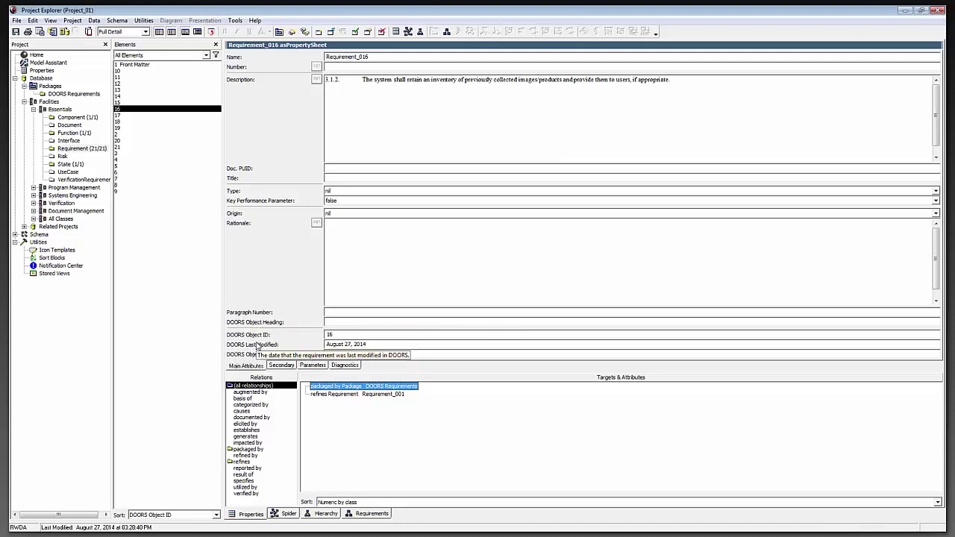
Start a DOORS export of the DOORS Requirements package and advance to the column definition step.
{"action": "left_click", "coordinate": [17, 20]}
{"action": "mouse_move", "coordinate": [37, 87]}
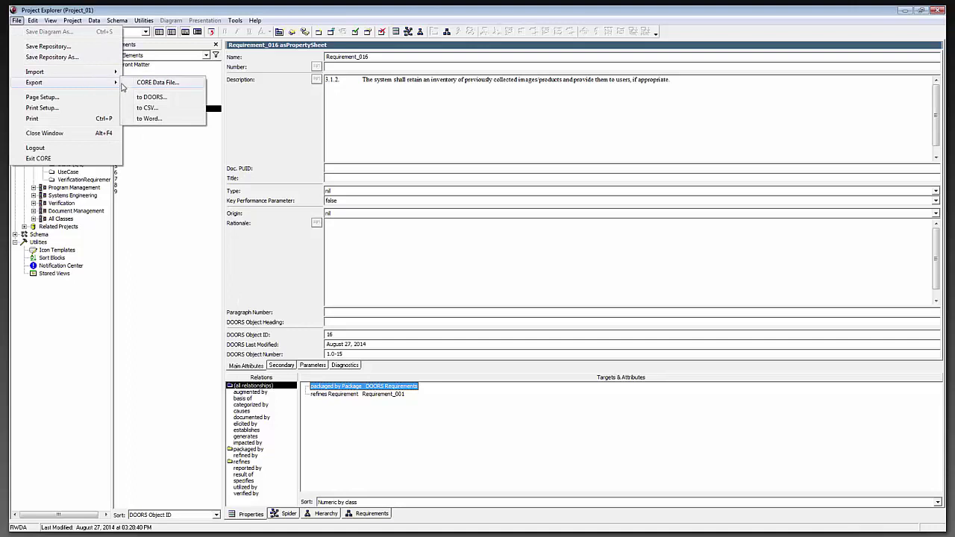
{"action": "left_click", "coordinate": [139, 98]}
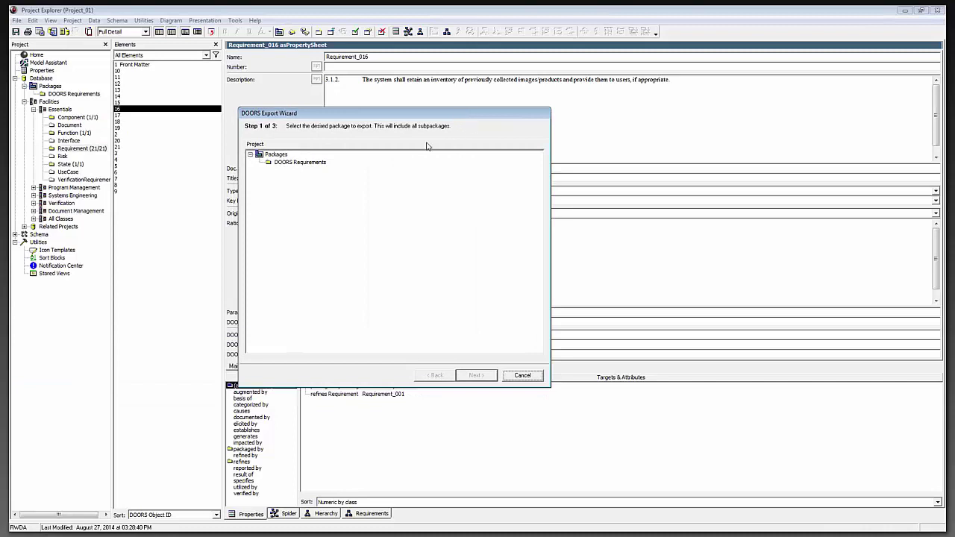
{"action": "left_click", "coordinate": [315, 163]}
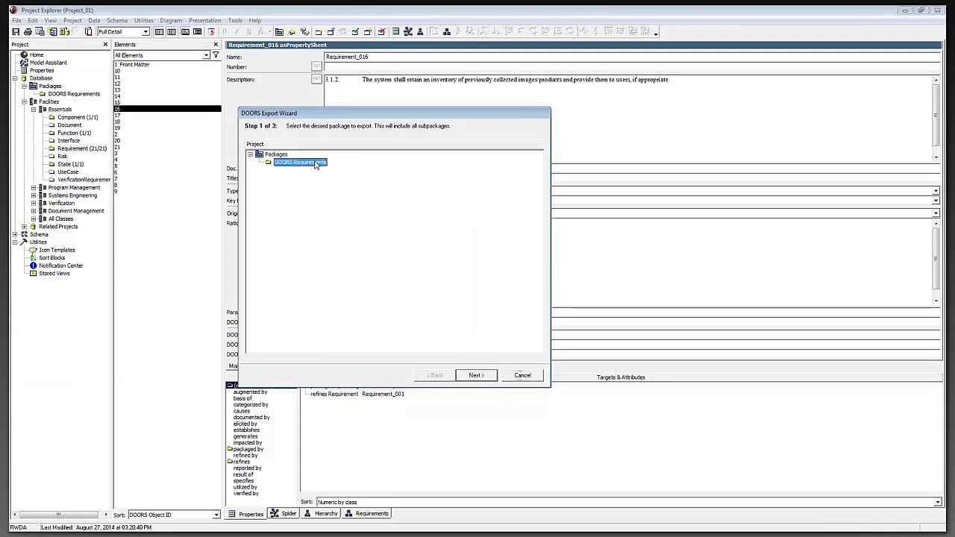
{"action": "left_click", "coordinate": [478, 379]}
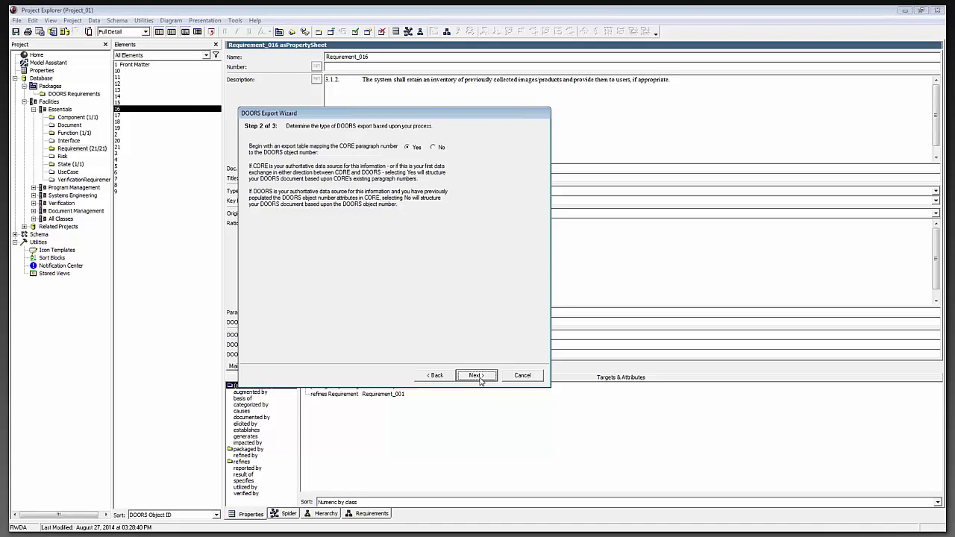
{"action": "left_click", "coordinate": [480, 377]}
{"action": "left_click", "coordinate": [476, 375]}
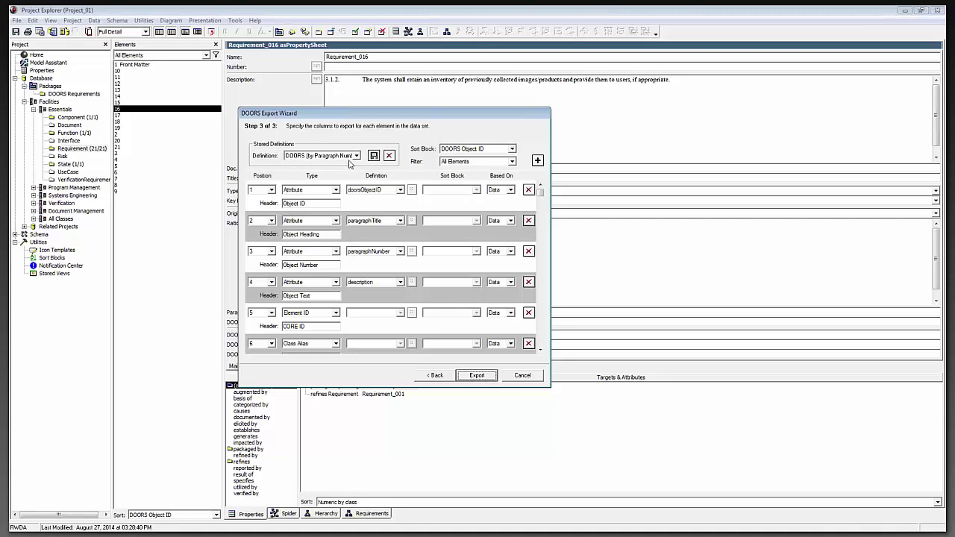
Keep the DOORS (by Paragraph Number) export definition and run the export.
{"action": "left_click", "coordinate": [356, 156]}
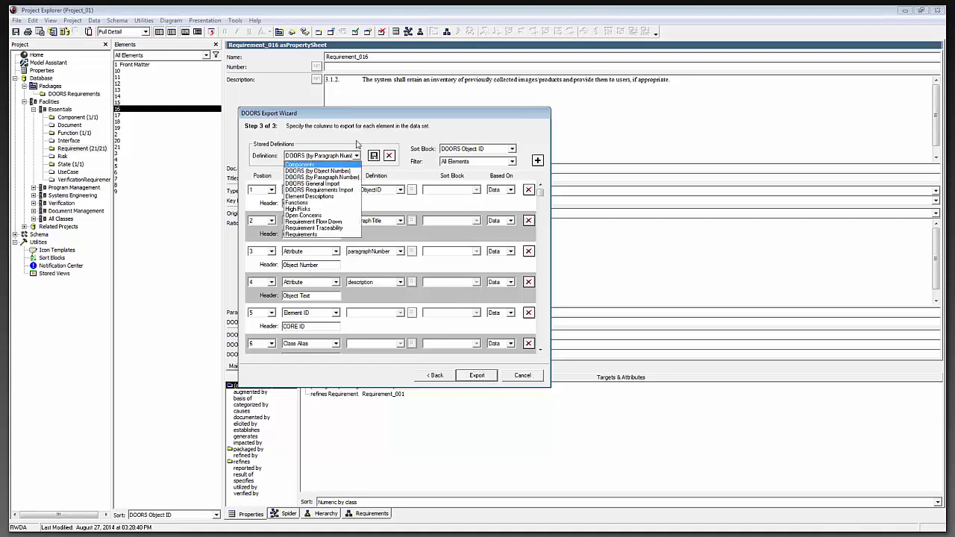
{"action": "left_click", "coordinate": [358, 145]}
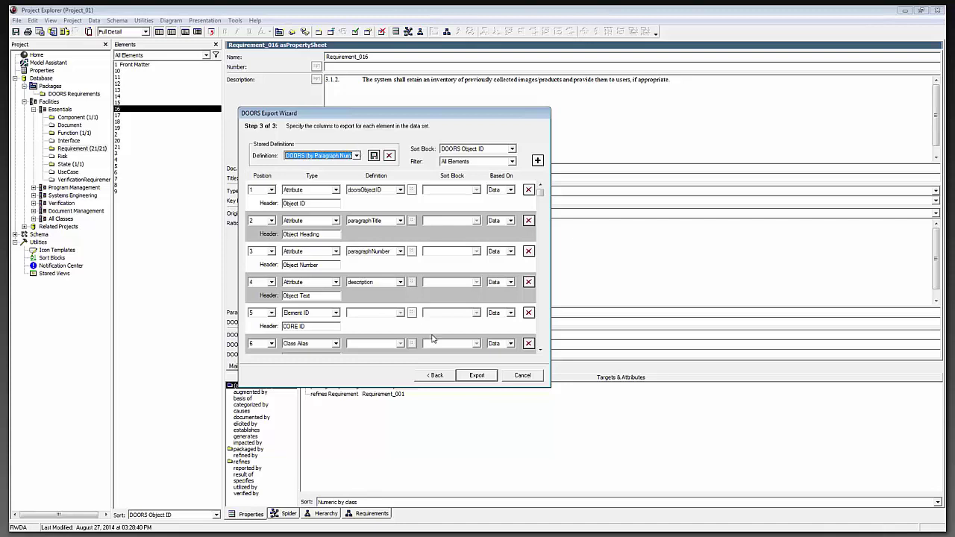
{"action": "left_click", "coordinate": [473, 375]}
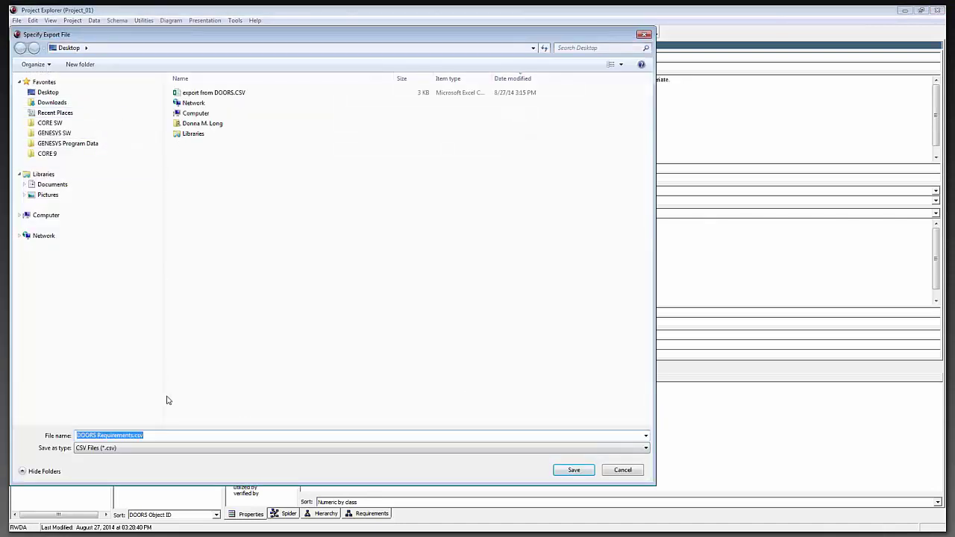
Save the export to the Desktop as the CSV file 'export from CORE'.
{"action": "type", "text": "export"}
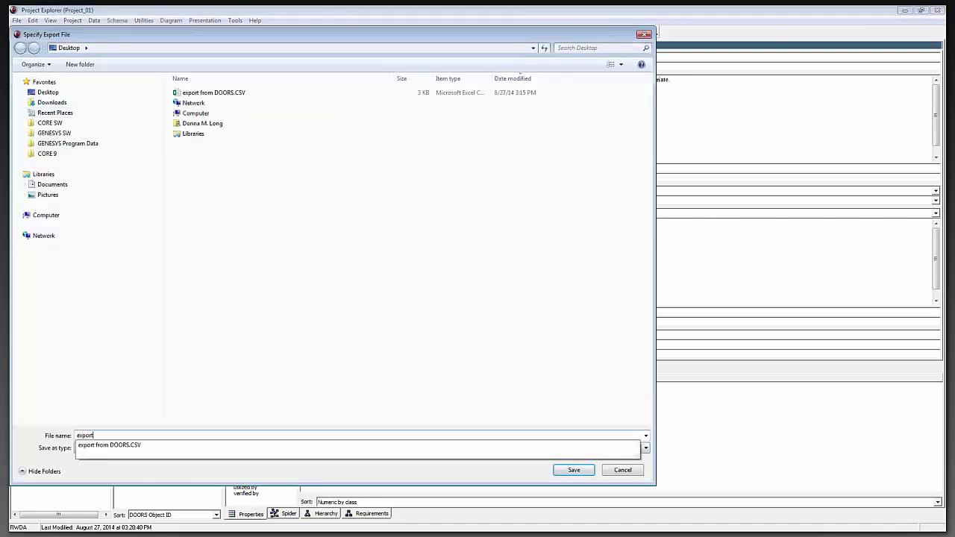
{"action": "type", "text": " from CORE"}
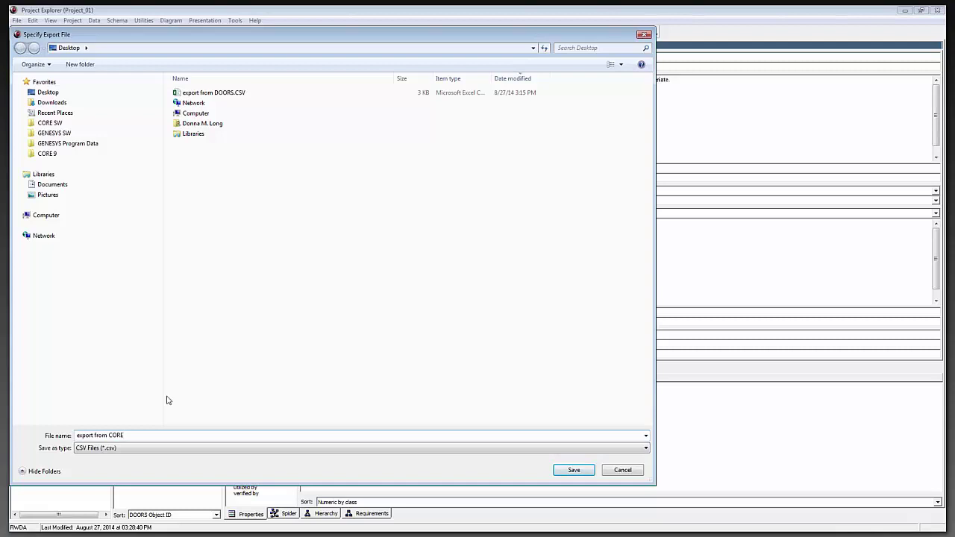
{"action": "left_click", "coordinate": [587, 472]}
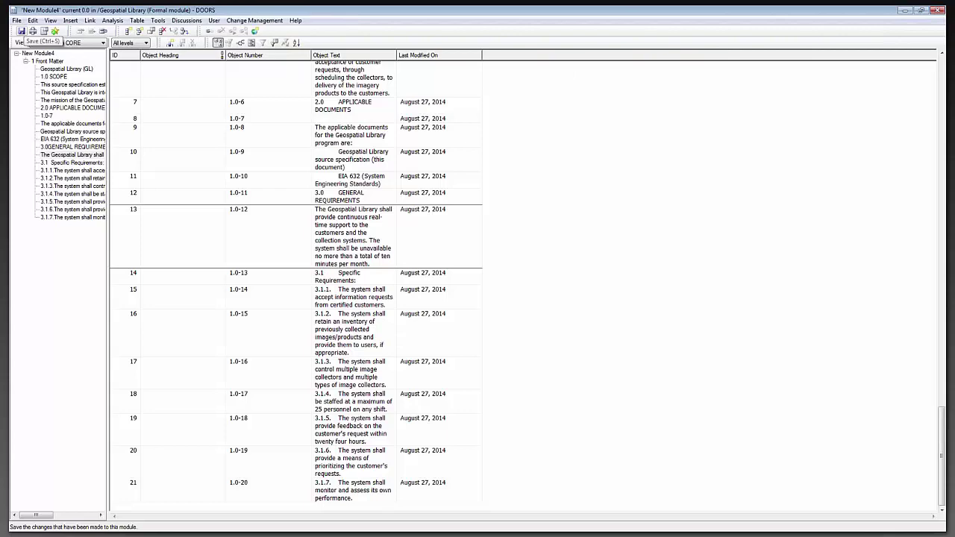
Place the Adobe Reader user guide on the right half and scroll to page 19, Table 2.
{"action": "key", "text": "alt+Tab"}
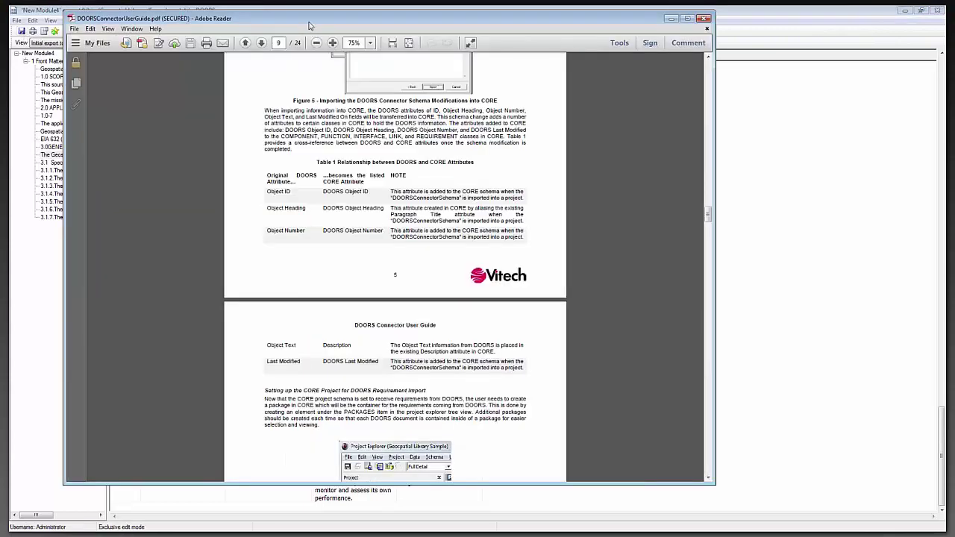
{"action": "left_click_drag", "start_coordinate": [310, 26], "coordinate": [672, 48]}
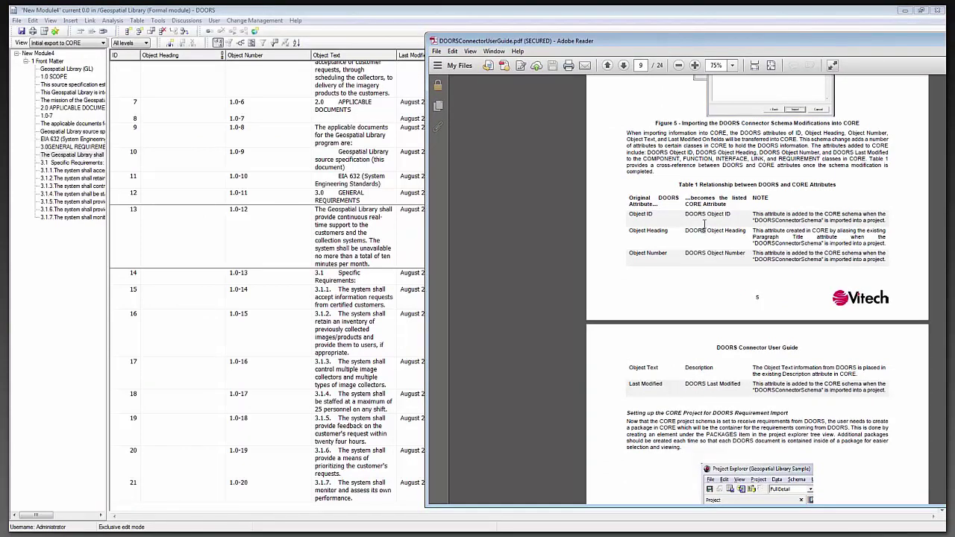
{"action": "scroll", "coordinate": [704, 224], "scroll_direction": "down", "scroll_amount": 20}
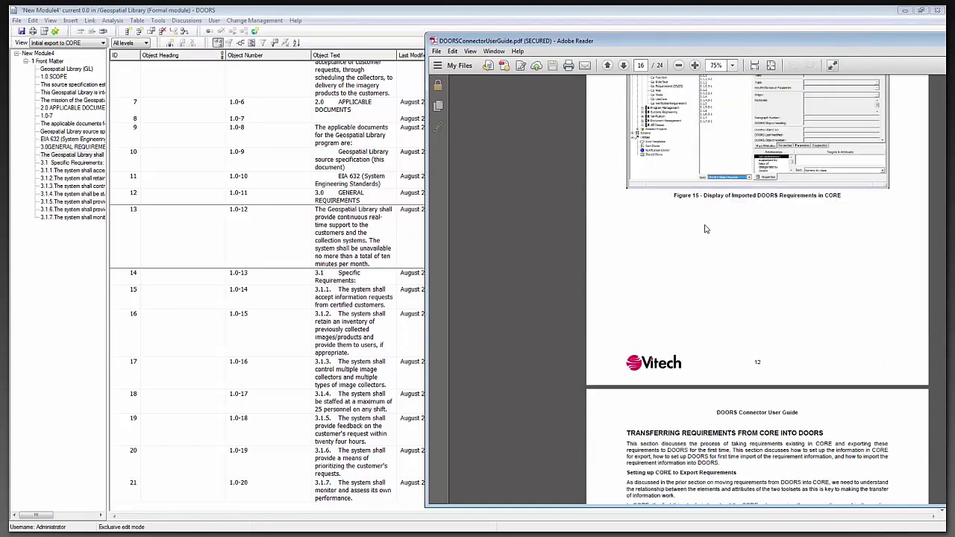
{"action": "scroll", "coordinate": [704, 223], "scroll_direction": "down", "scroll_amount": 10}
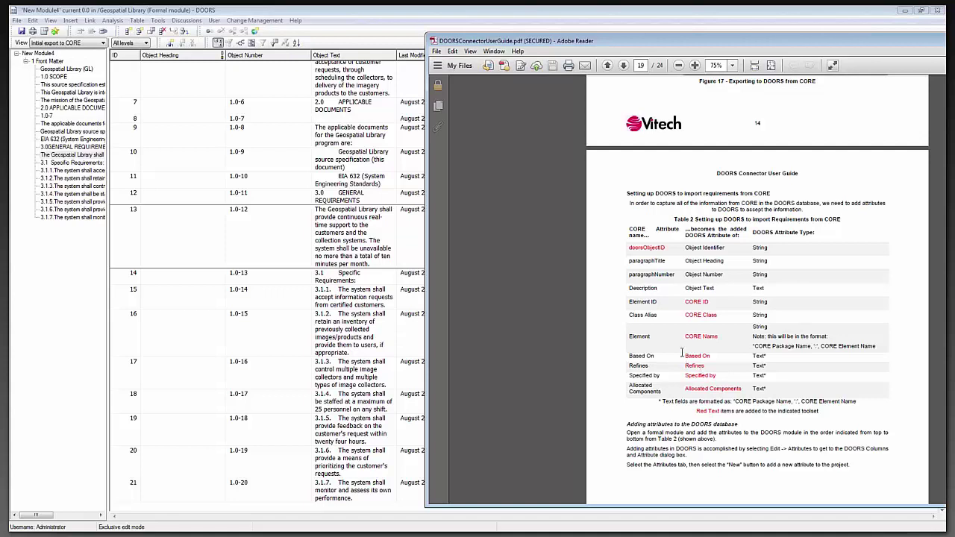
{"action": "left_click", "coordinate": [33, 20]}
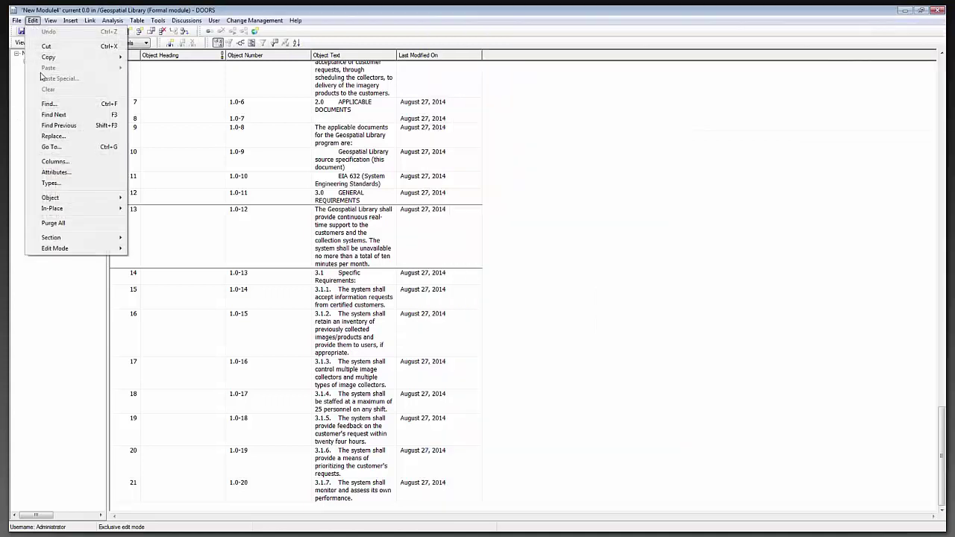
Add a String attribute named CORE ID to New Module4.
{"action": "left_click", "coordinate": [56, 172]}
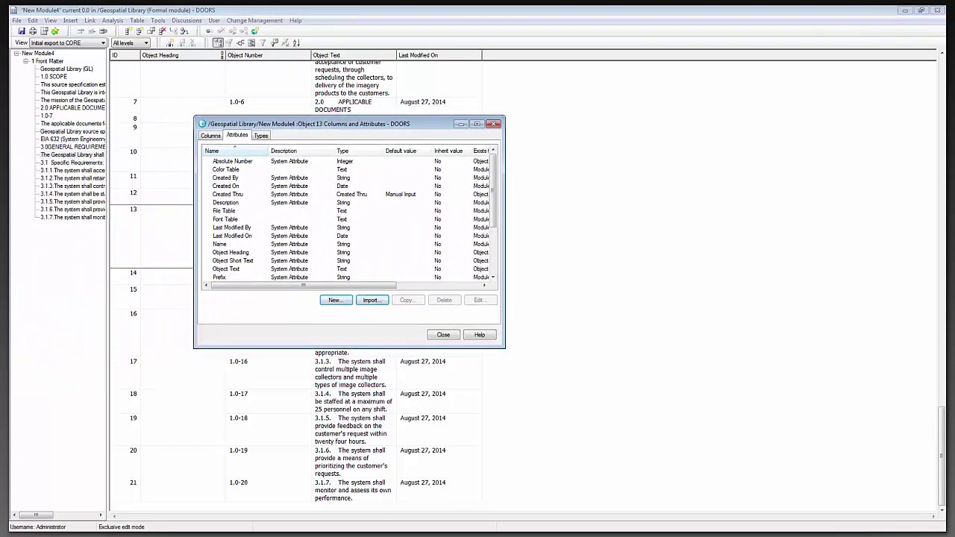
{"action": "key", "text": "alt+Tab"}
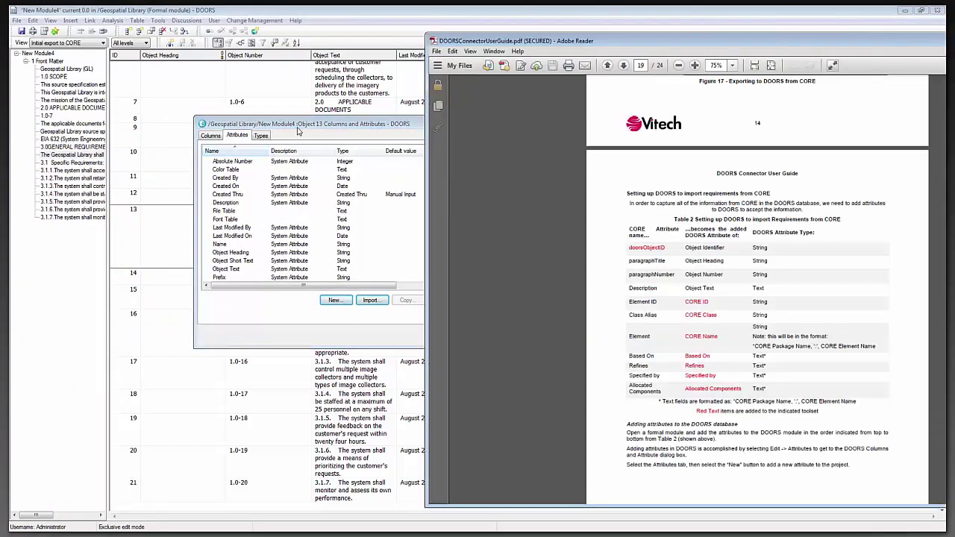
{"action": "left_click_drag", "start_coordinate": [297, 131], "coordinate": [325, 149]}
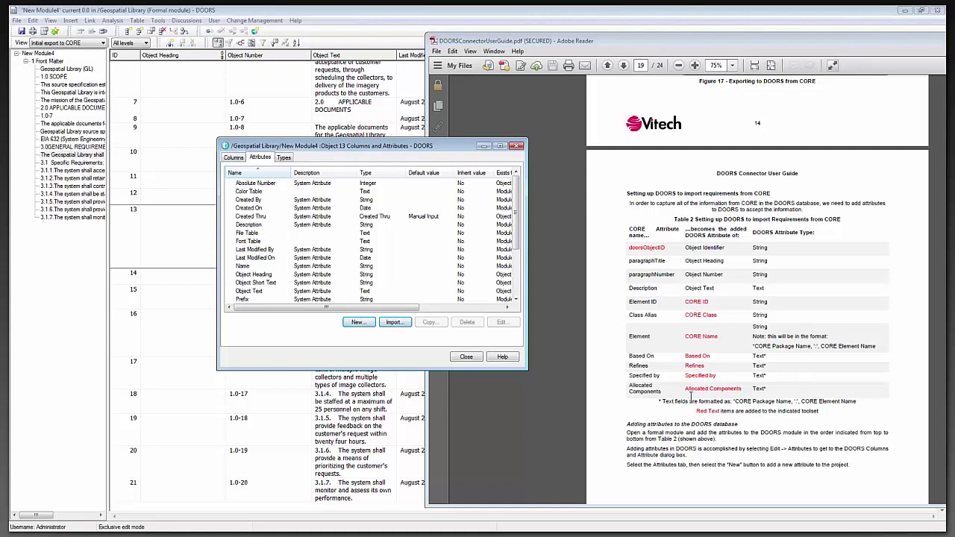
{"action": "left_click", "coordinate": [356, 322]}
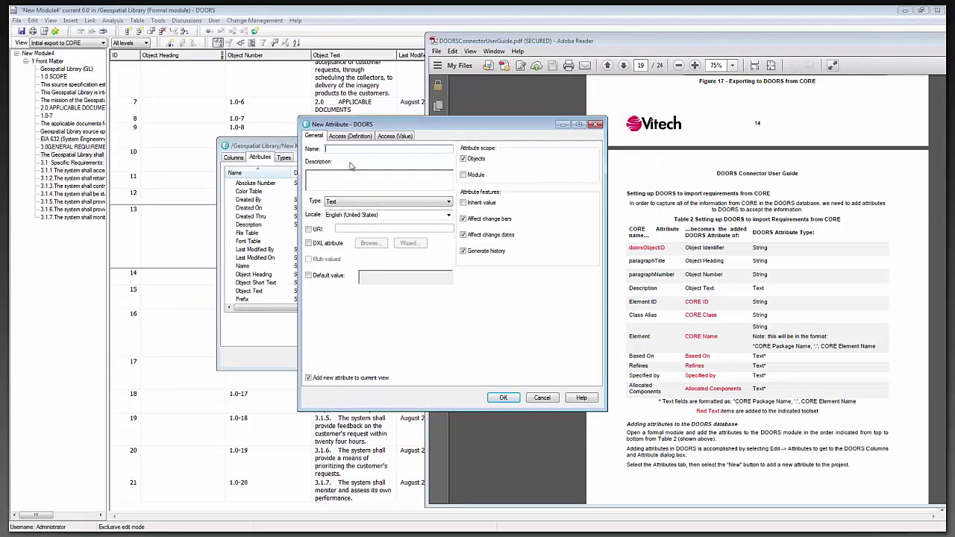
{"action": "type", "text": "CORE ID"}
{"action": "left_click", "coordinate": [373, 201]}
{"action": "left_click", "coordinate": [352, 233]}
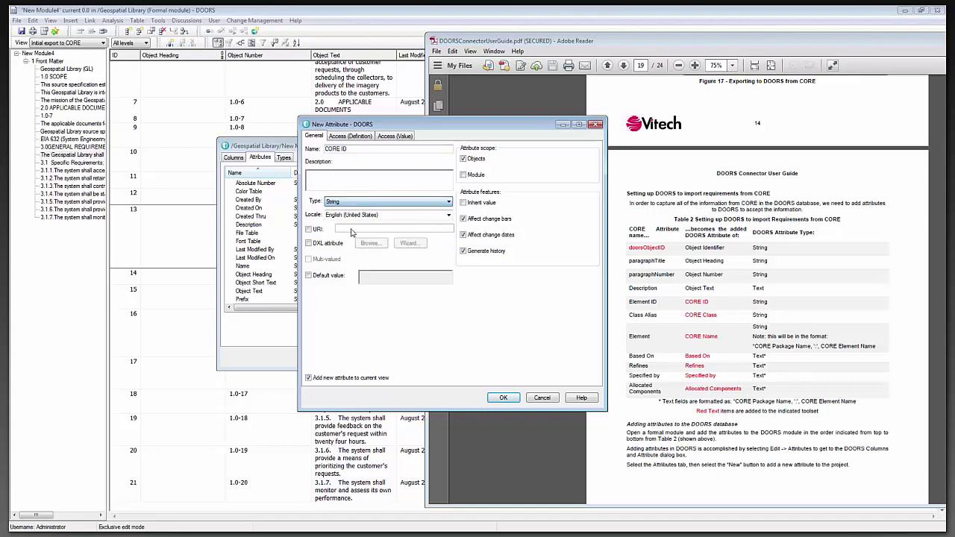
{"action": "left_click", "coordinate": [504, 397]}
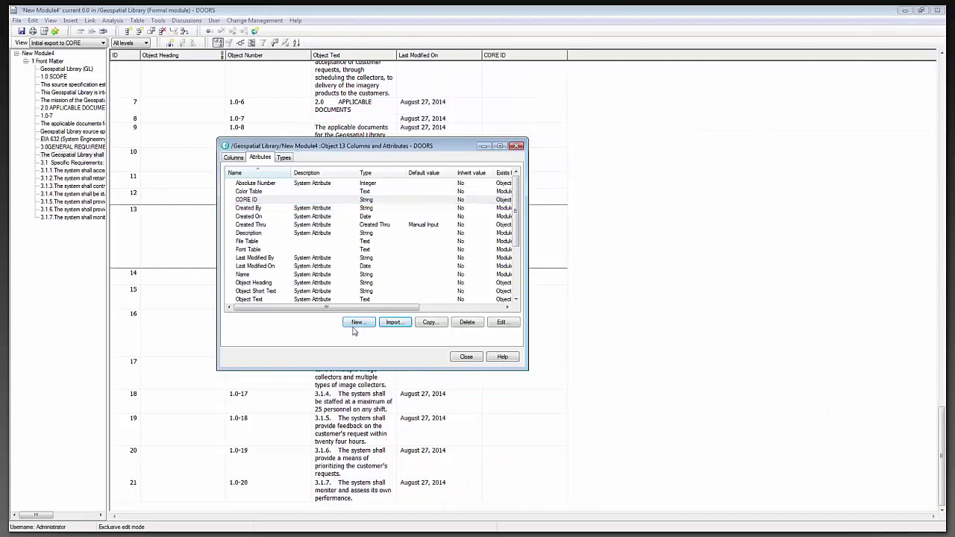
Add a second String attribute named CORE Class.
{"action": "left_click", "coordinate": [355, 324]}
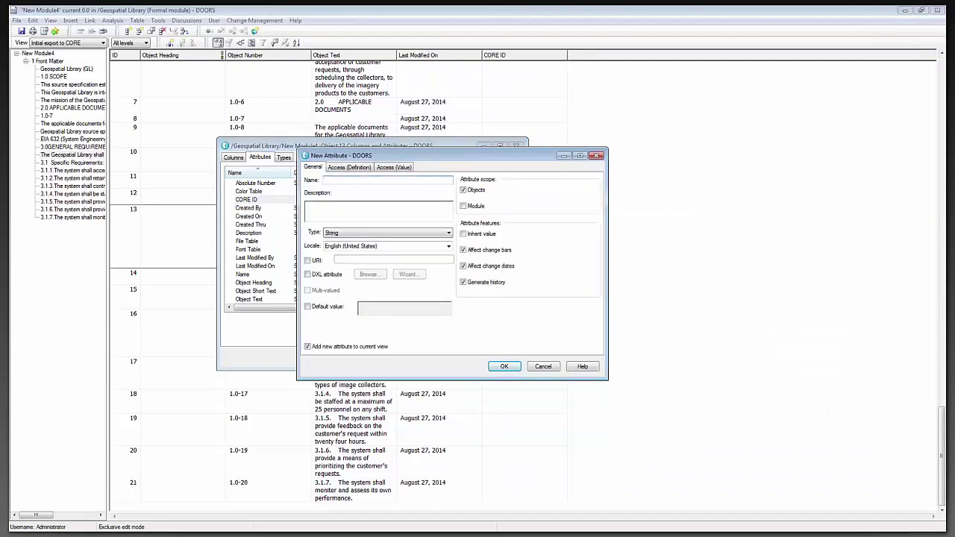
{"action": "key", "text": "alt+Tab"}
{"action": "left_click", "coordinate": [320, 155]}
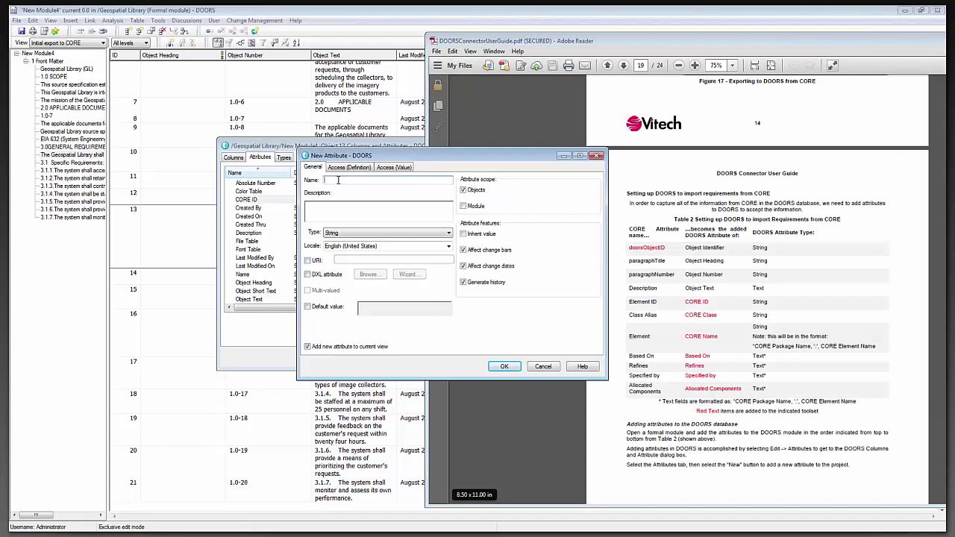
{"action": "type", "text": "CORE Class"}
{"action": "left_click", "coordinate": [504, 369]}
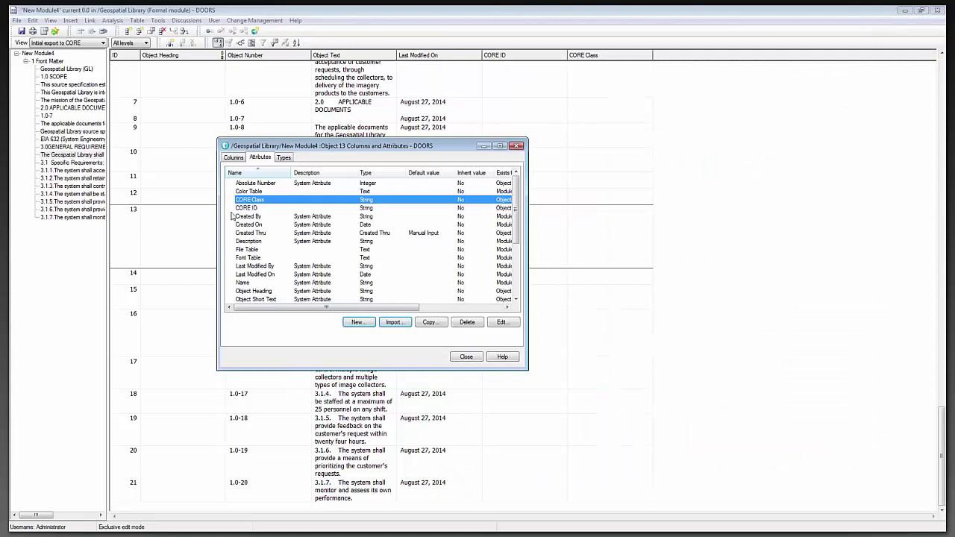
Create a new module attribute named CORE Name.
{"action": "left_click", "coordinate": [358, 321]}
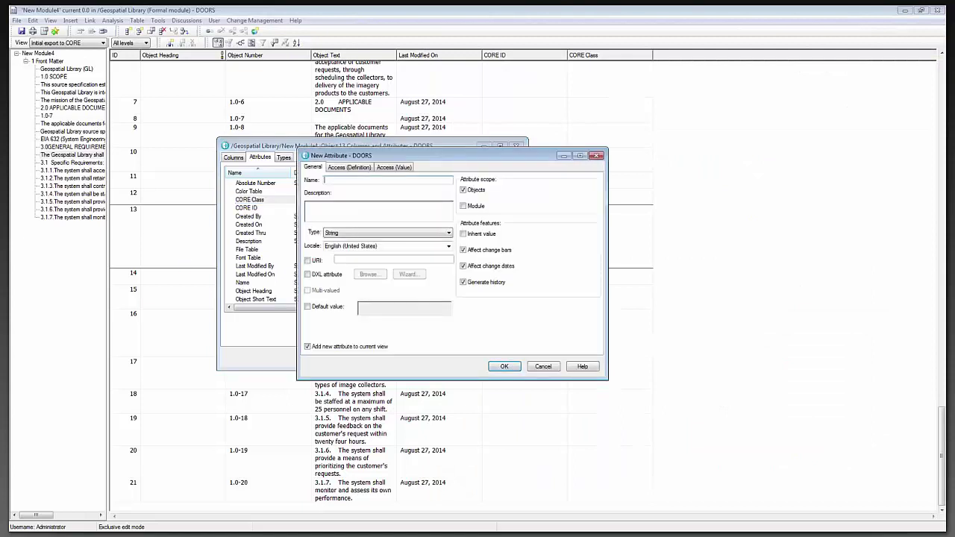
{"action": "key", "text": "alt+Tab"}
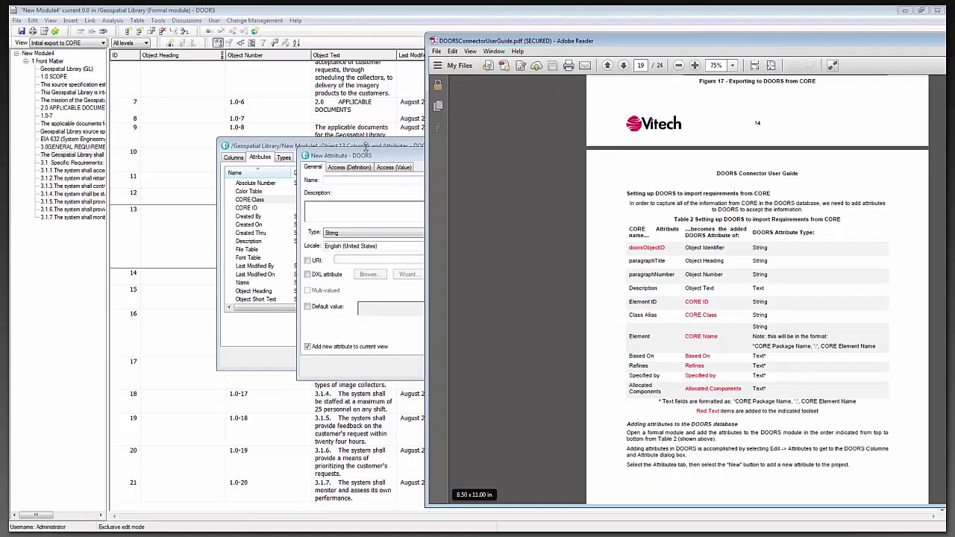
{"action": "left_click", "coordinate": [370, 158]}
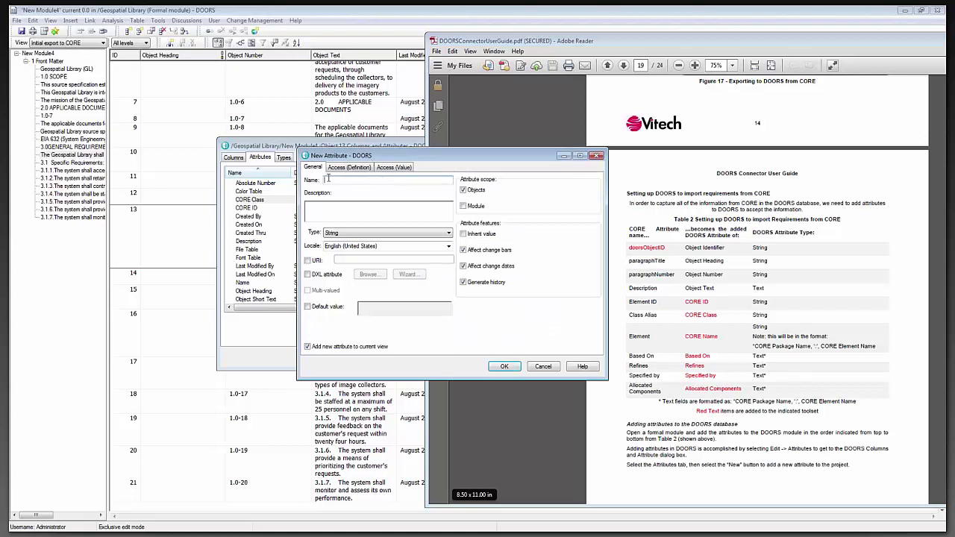
{"action": "type", "text": "CORE Name"}
{"action": "left_click", "coordinate": [504, 366]}
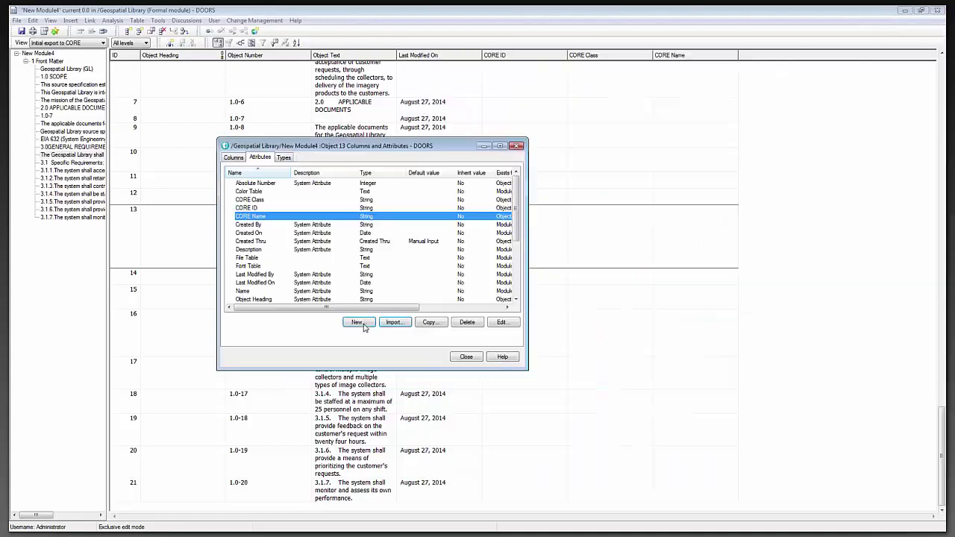
Create a Based on attribute of type Text.
{"action": "left_click", "coordinate": [358, 322]}
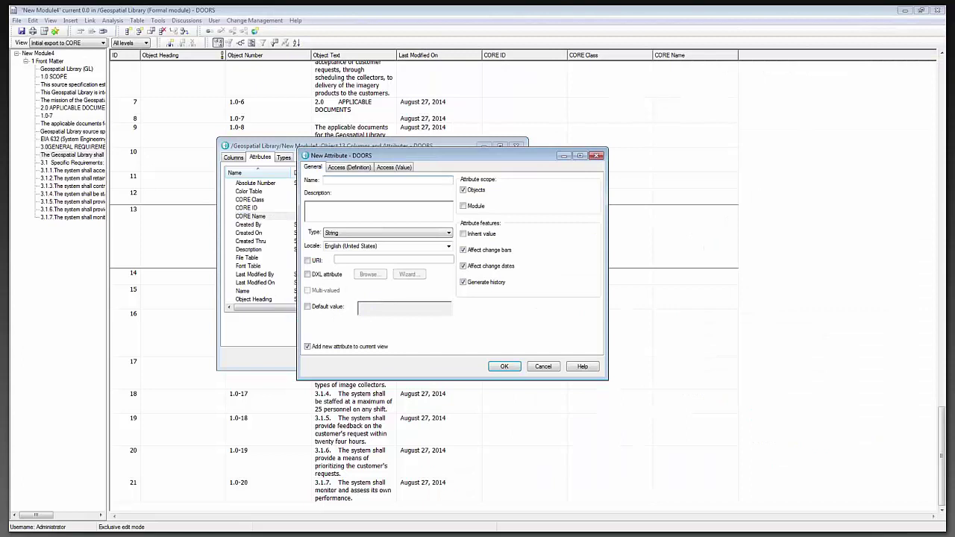
{"action": "key", "text": "alt+Tab"}
{"action": "left_click", "coordinate": [323, 156]}
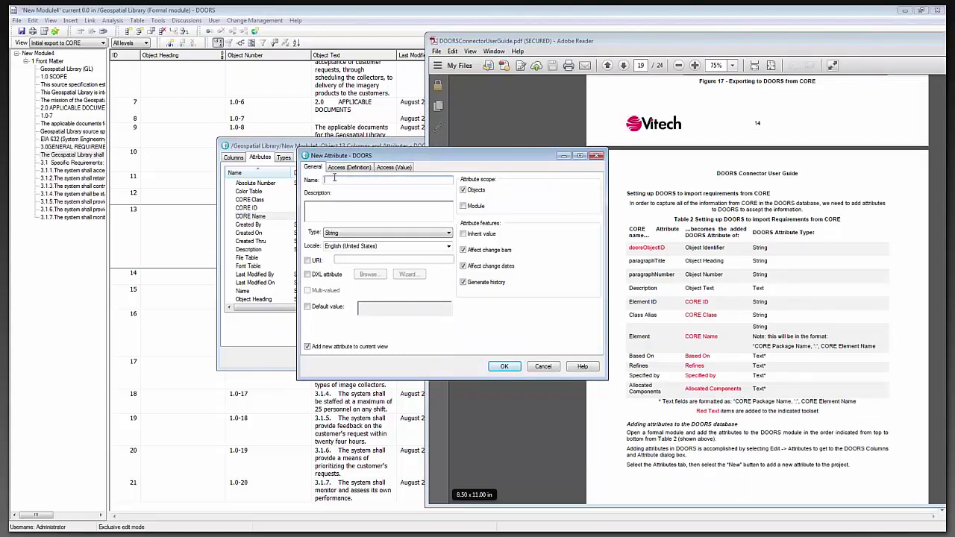
{"action": "type", "text": "Based on"}
{"action": "left_click", "coordinate": [325, 230]}
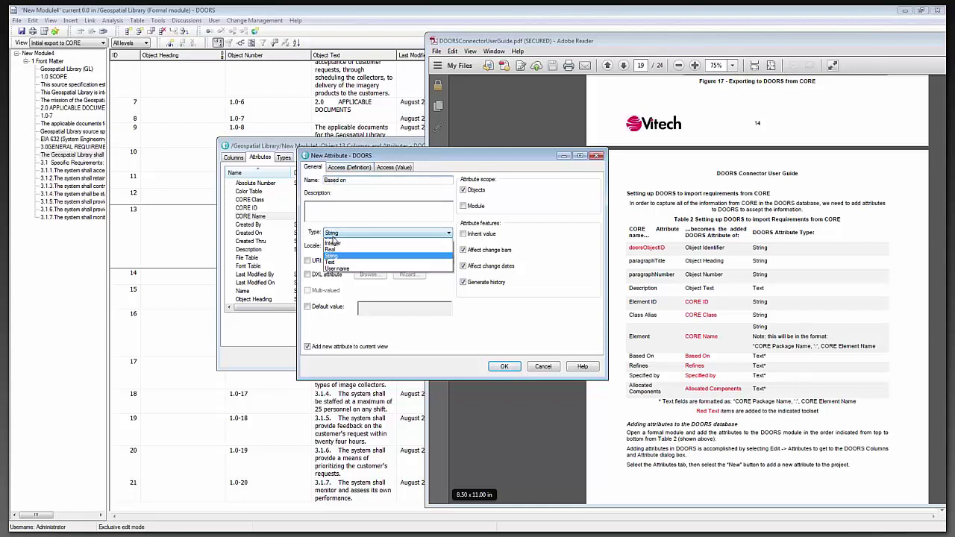
{"action": "left_click", "coordinate": [333, 281]}
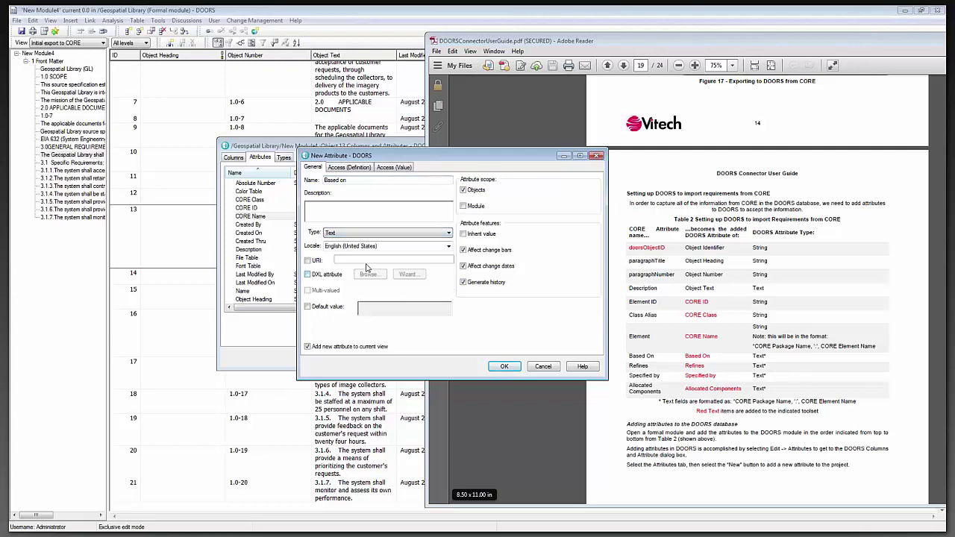
{"action": "left_click", "coordinate": [504, 366]}
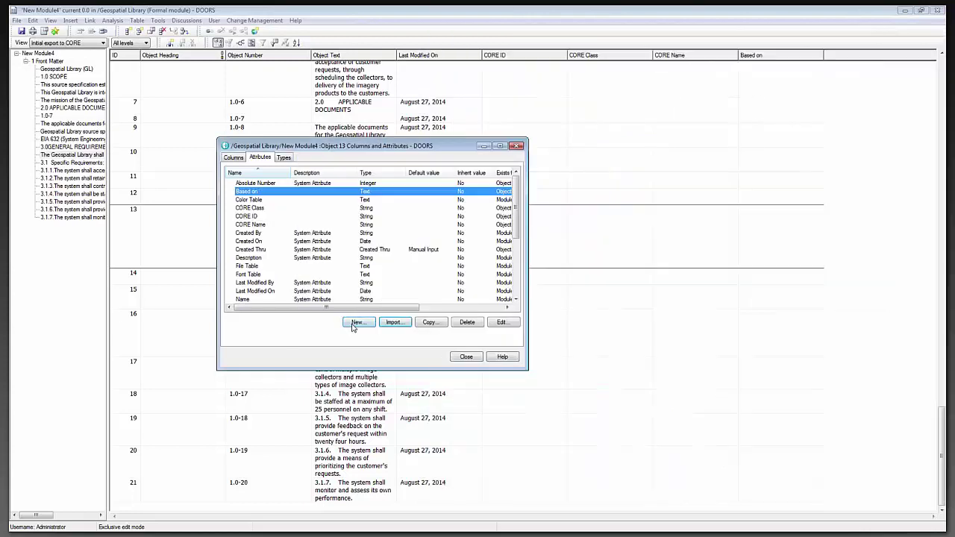
Create the Refines attribute, checking its name in the connector guide.
{"action": "left_click", "coordinate": [358, 322]}
{"action": "key", "text": "alt+Tab"}
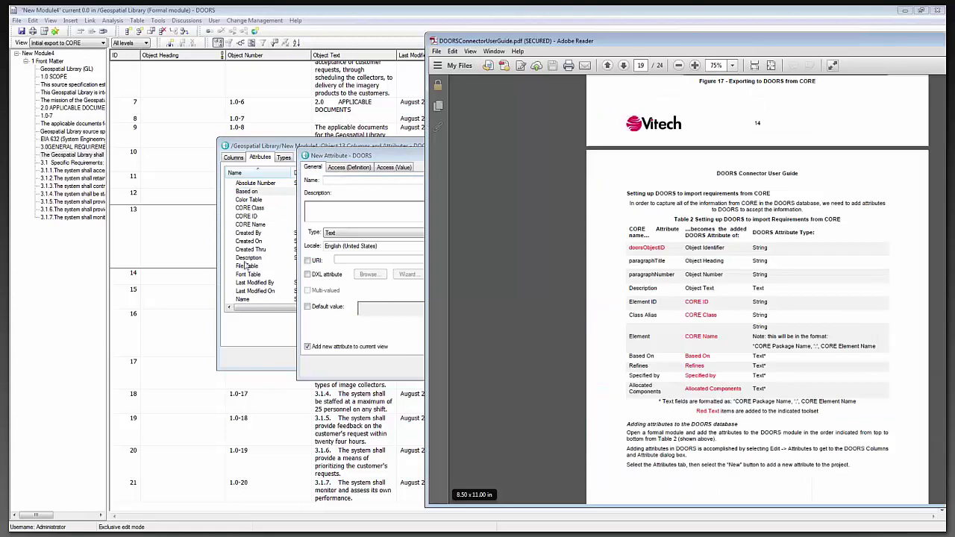
{"action": "key", "text": "alt+Tab"}
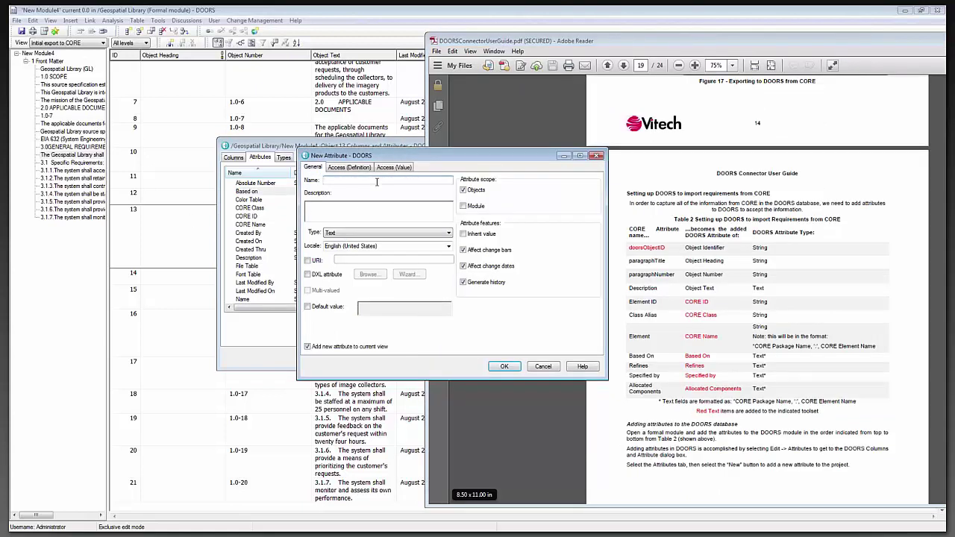
{"action": "type", "text": "Refines"}
{"action": "left_click", "coordinate": [502, 366]}
Start a new attribute named Specified by.
{"action": "left_click", "coordinate": [357, 322]}
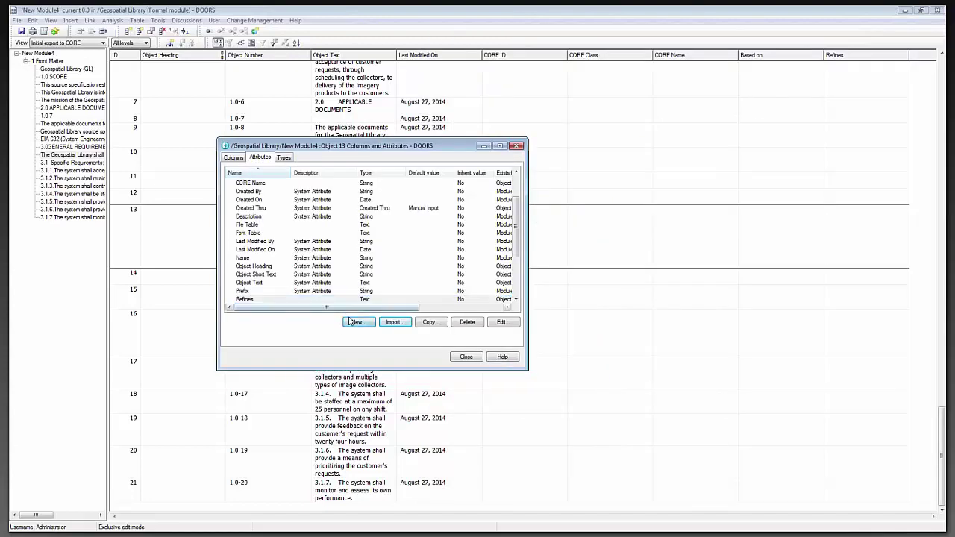
{"action": "key", "text": "alt+Tab"}
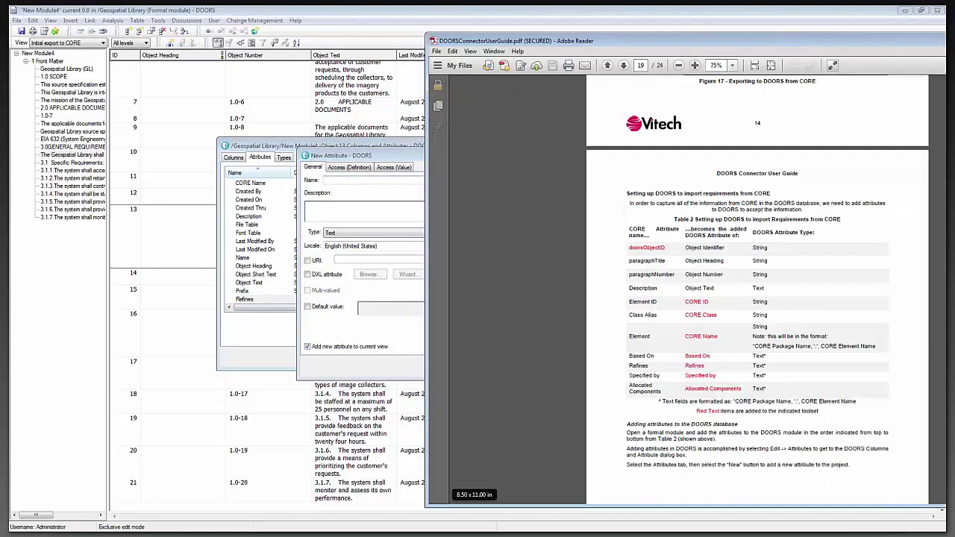
{"action": "left_click", "coordinate": [332, 158]}
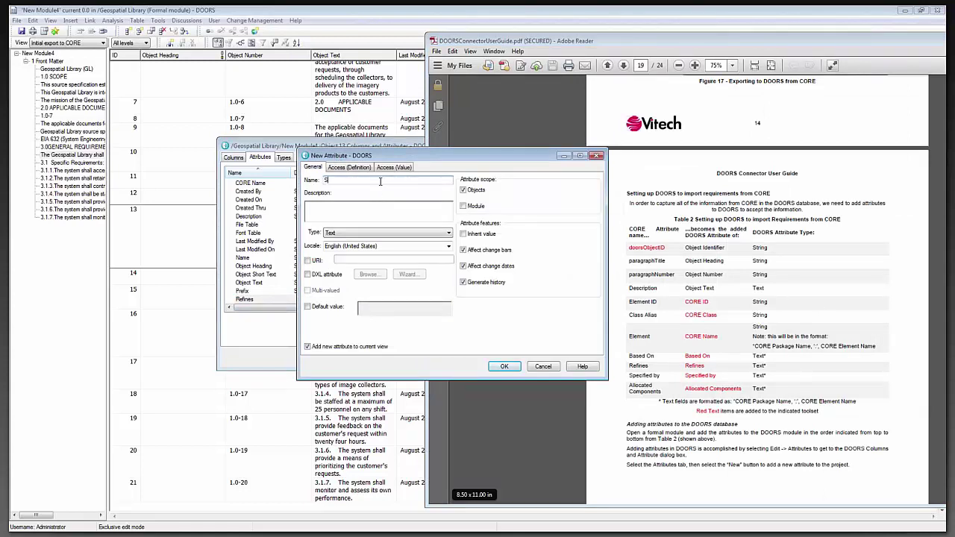
{"action": "type", "text": "Specified by"}
Create the Specified by and Allocated Component attributes, close Columns and Attributes, and save the module.
{"action": "left_click", "coordinate": [504, 367]}
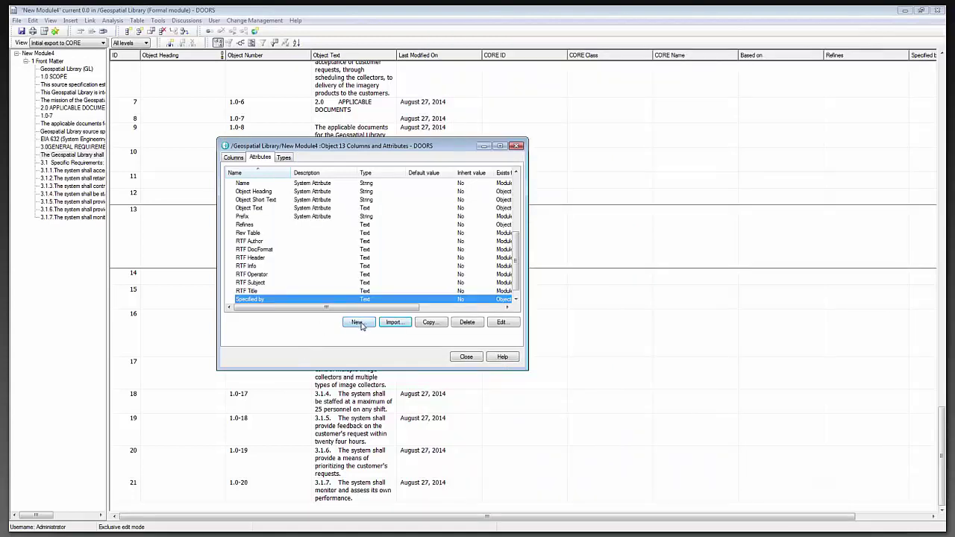
{"action": "left_click", "coordinate": [357, 322]}
{"action": "key", "text": "alt+Tab"}
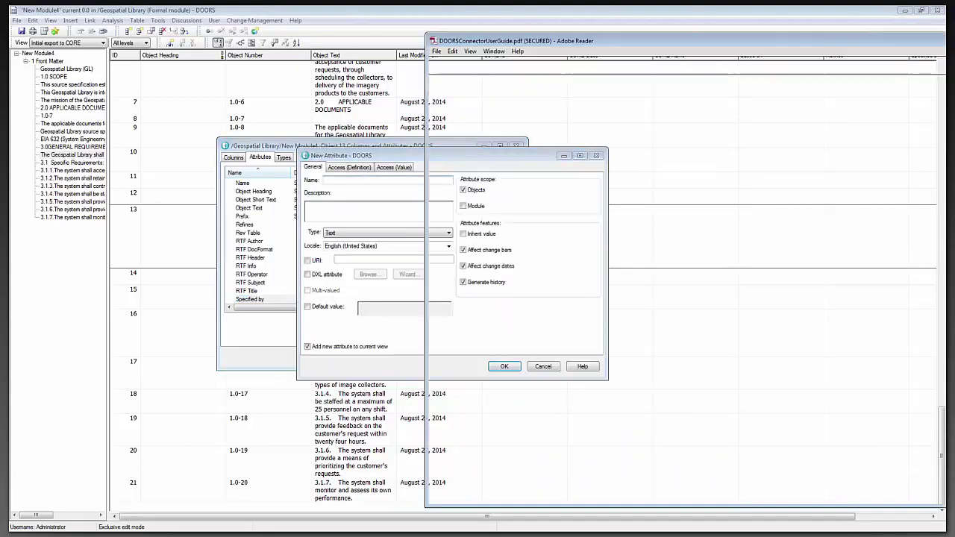
{"action": "left_click", "coordinate": [338, 182]}
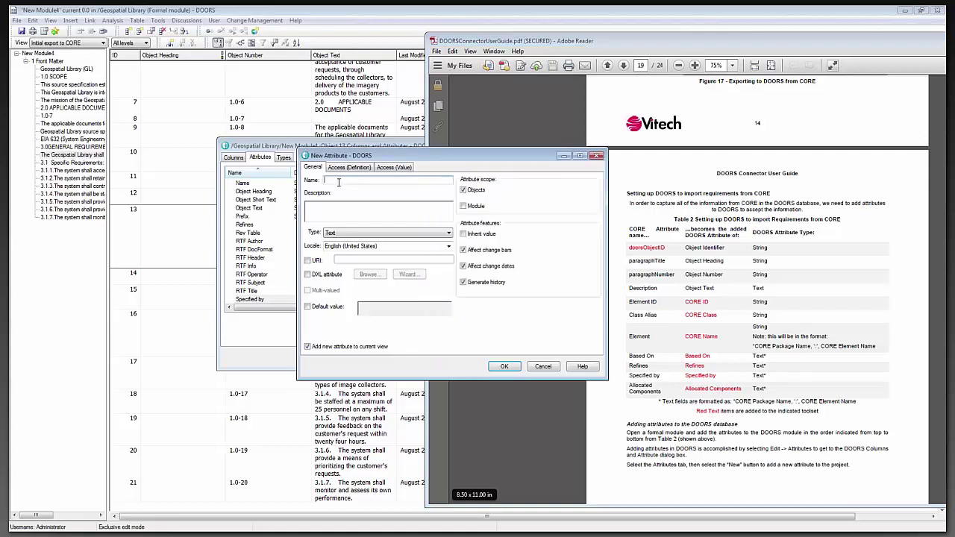
{"action": "type", "text": "Allocated c"}
{"action": "key", "text": "BackSpace"}
{"action": "type", "text": "Component"}
{"action": "left_click", "coordinate": [505, 366]}
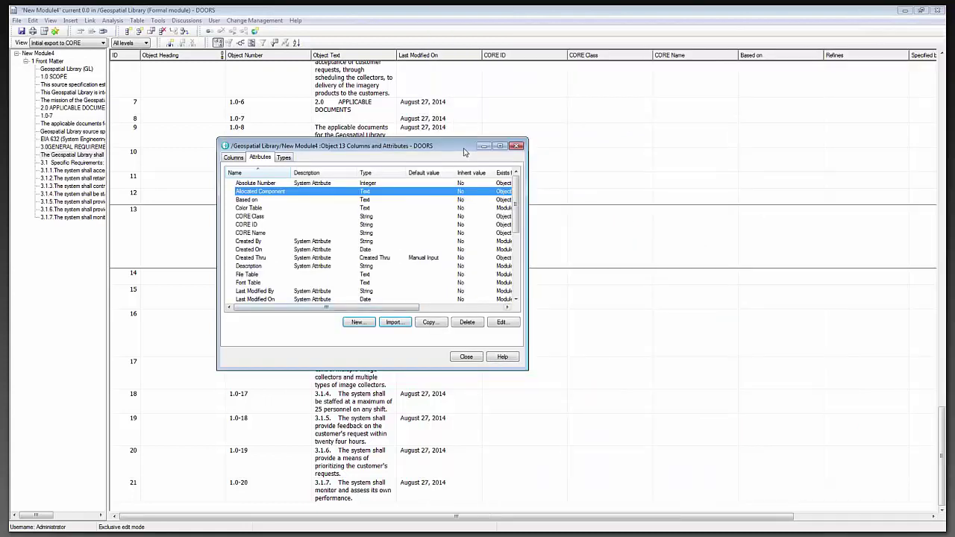
{"action": "left_click", "coordinate": [515, 146]}
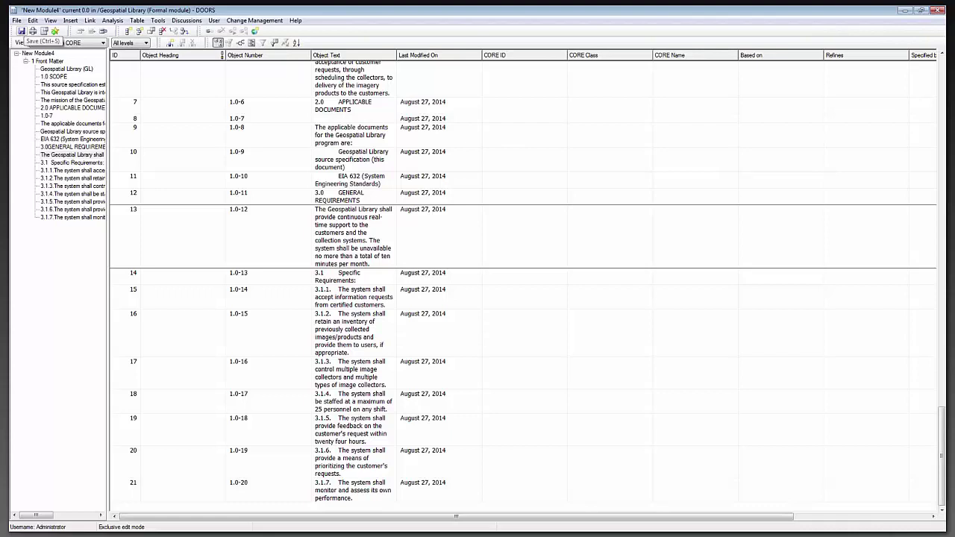
{"action": "left_click", "coordinate": [22, 31]}
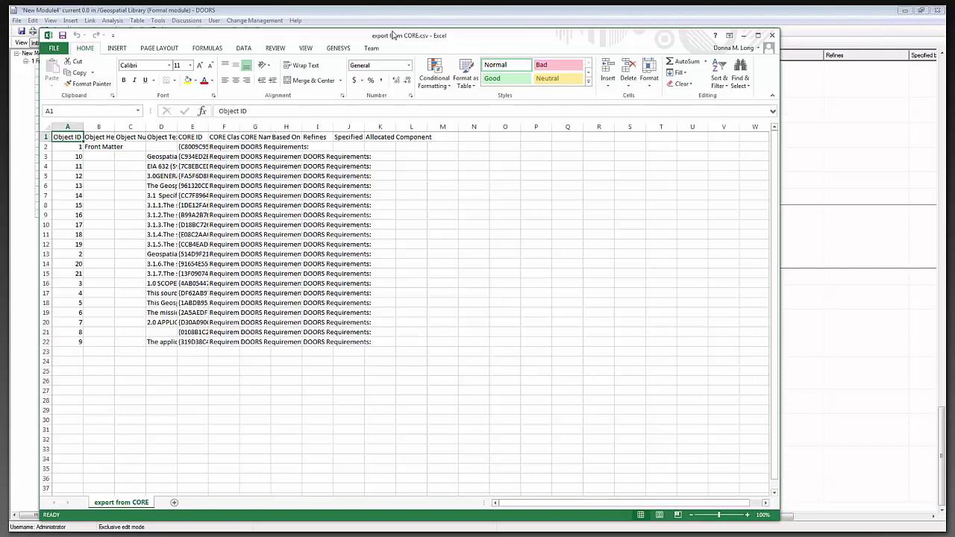
{"action": "key", "text": "super+Down"}
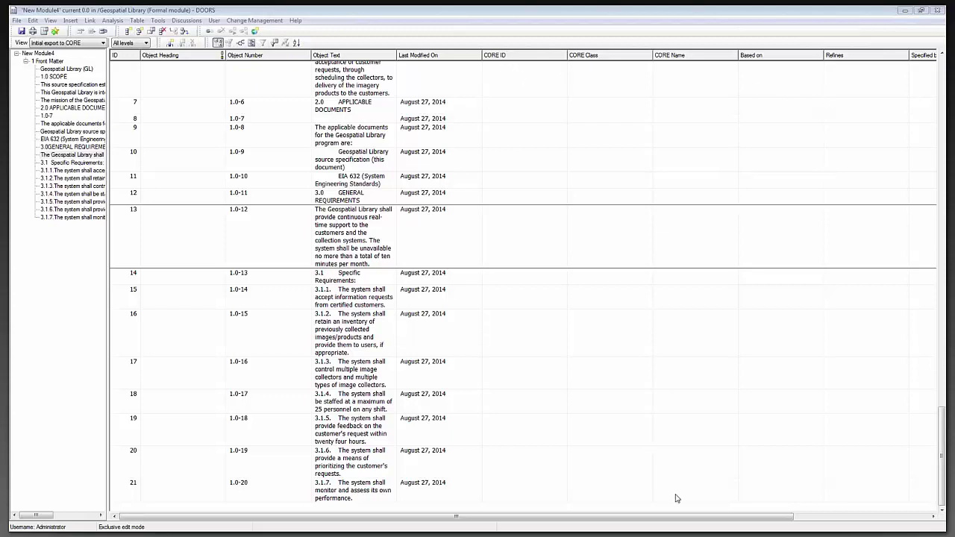
Move the Allocated Component column so Specified by sits directly after Refines.
{"action": "left_click_drag", "start_coordinate": [678, 516], "coordinate": [797, 516]}
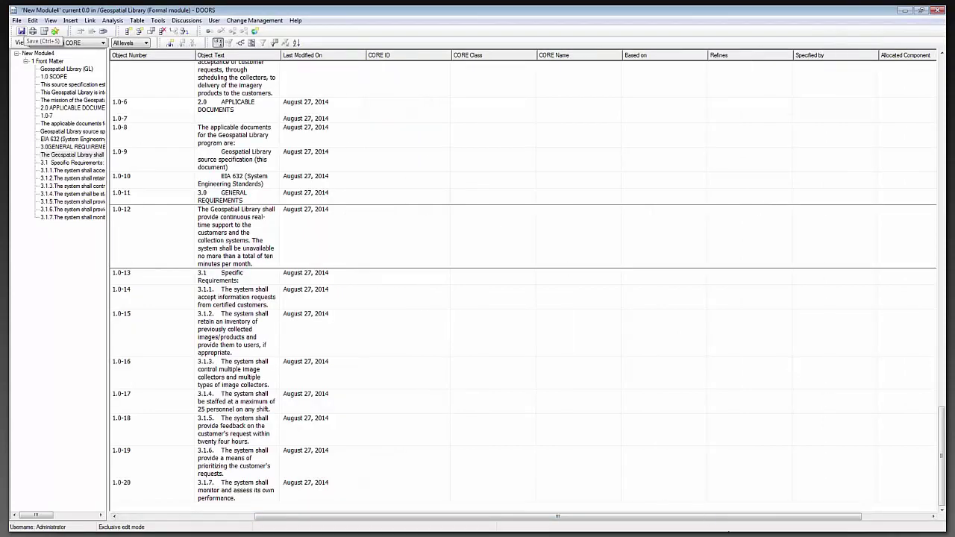
{"action": "left_click_drag", "start_coordinate": [728, 519], "coordinate": [795, 518]}
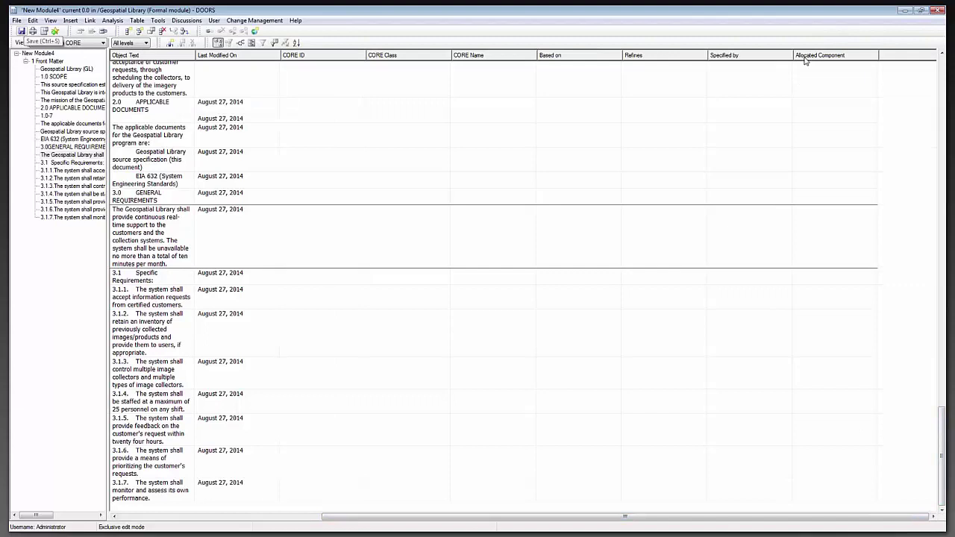
{"action": "left_click_drag", "start_coordinate": [805, 61], "coordinate": [879, 58]}
{"action": "left_click_drag", "start_coordinate": [699, 521], "coordinate": [420, 520]}
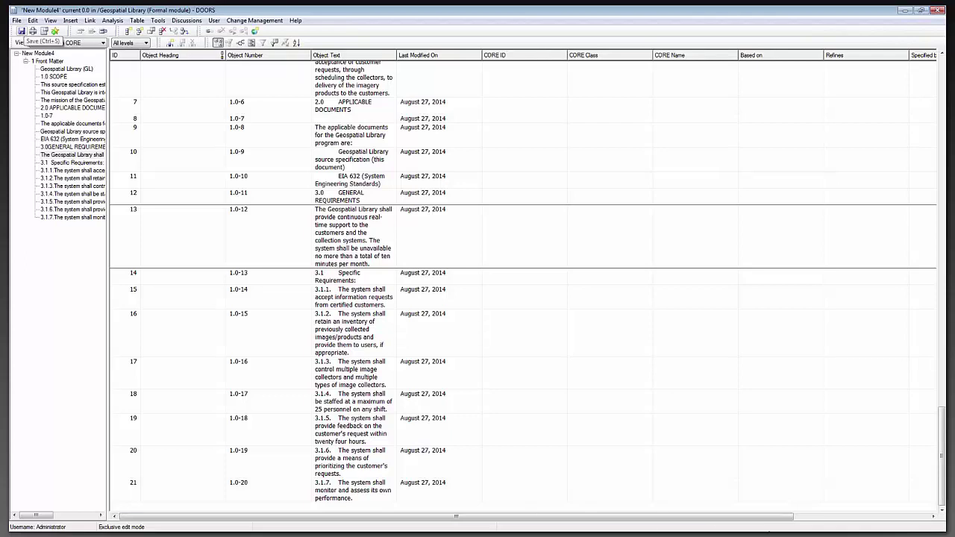
{"action": "left_click", "coordinate": [50, 20]}
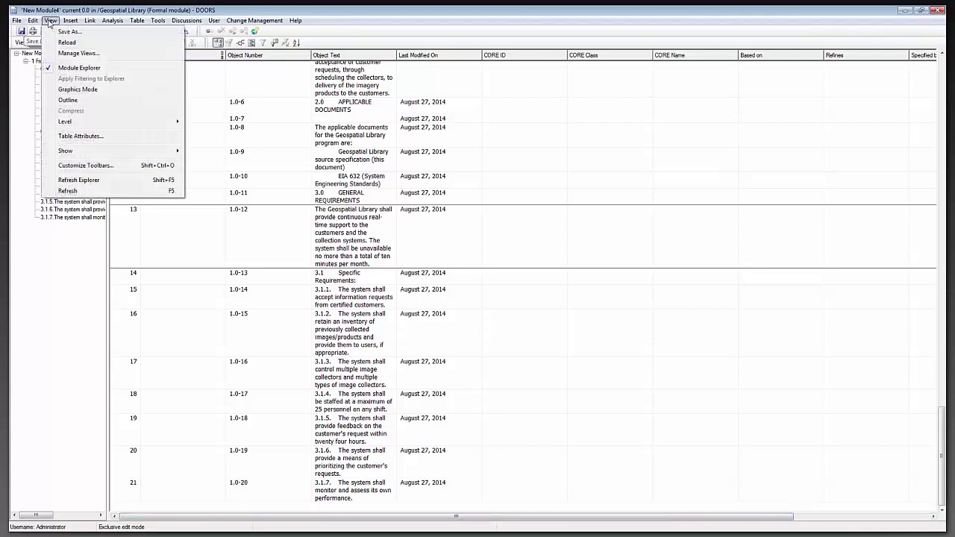
Save the current module view under the new name 'Round trip with CORE'.
{"action": "left_click", "coordinate": [56, 32]}
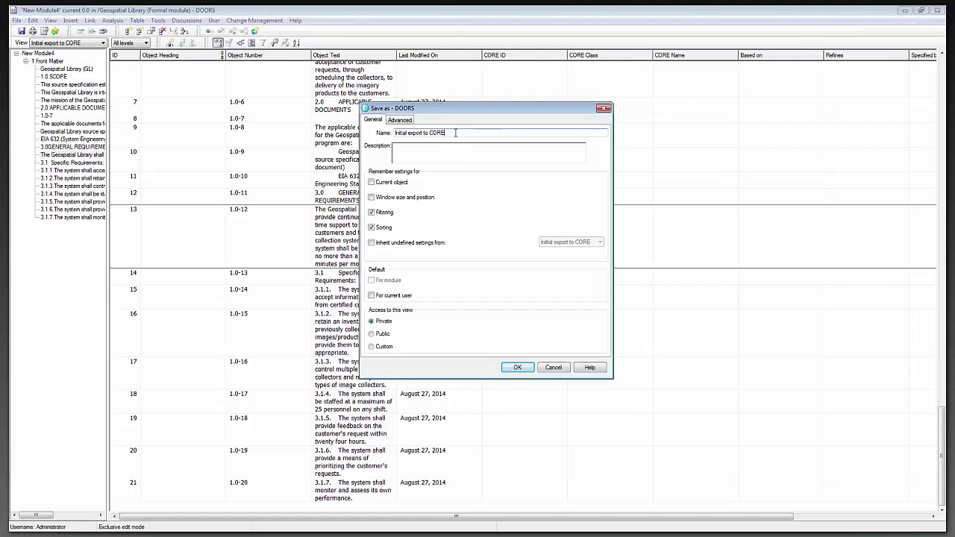
{"action": "left_click_drag", "start_coordinate": [452, 134], "coordinate": [354, 118]}
{"action": "type", "text": "Rou"}
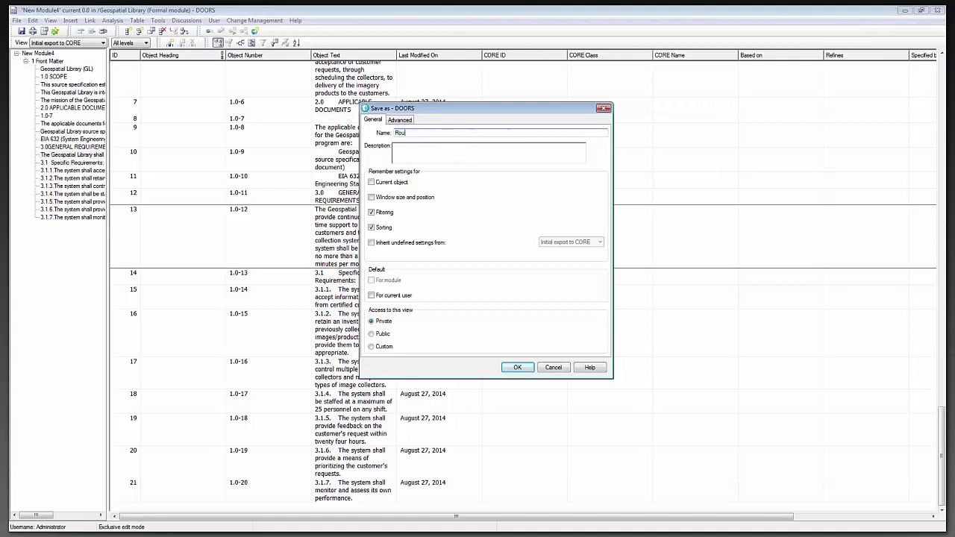
{"action": "type", "text": "nd trip with CORE"}
{"action": "left_click", "coordinate": [516, 367]}
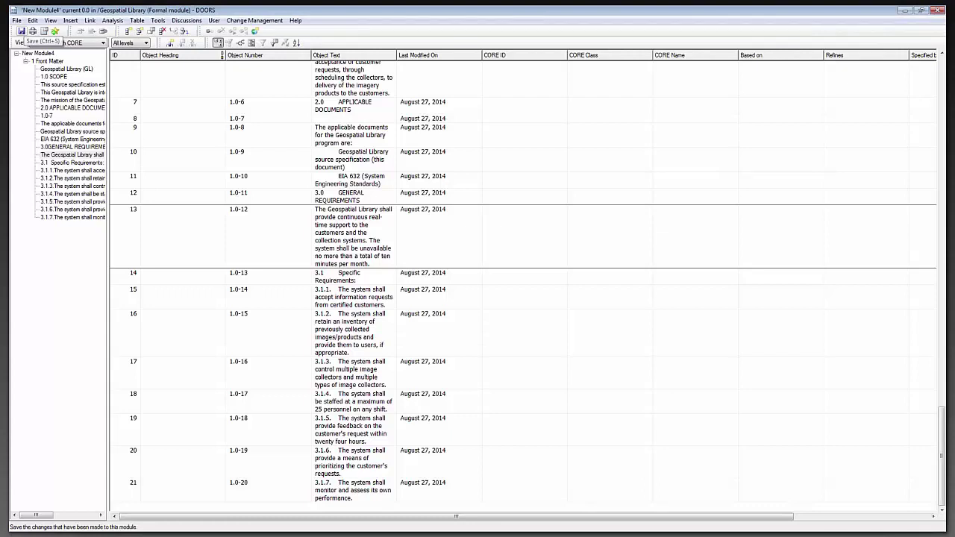
Bring up the Import Spreadsheet dialog from File > Import and centre it on screen.
{"action": "left_click", "coordinate": [17, 20]}
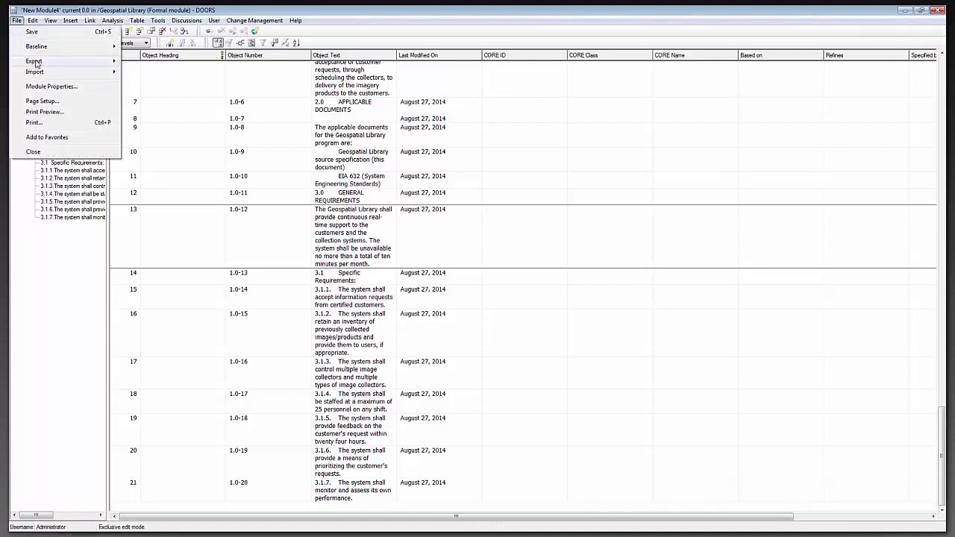
{"action": "mouse_move", "coordinate": [60, 73]}
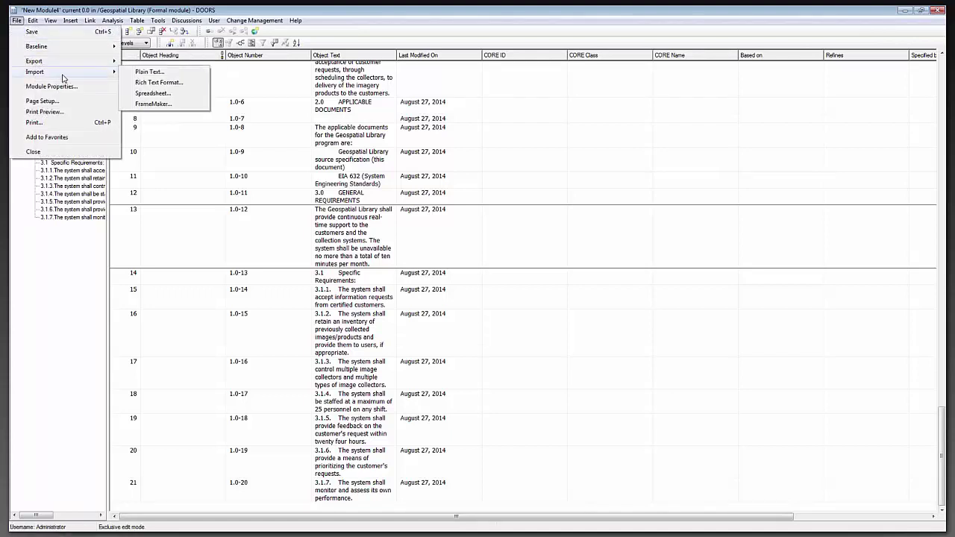
{"action": "left_click", "coordinate": [134, 94]}
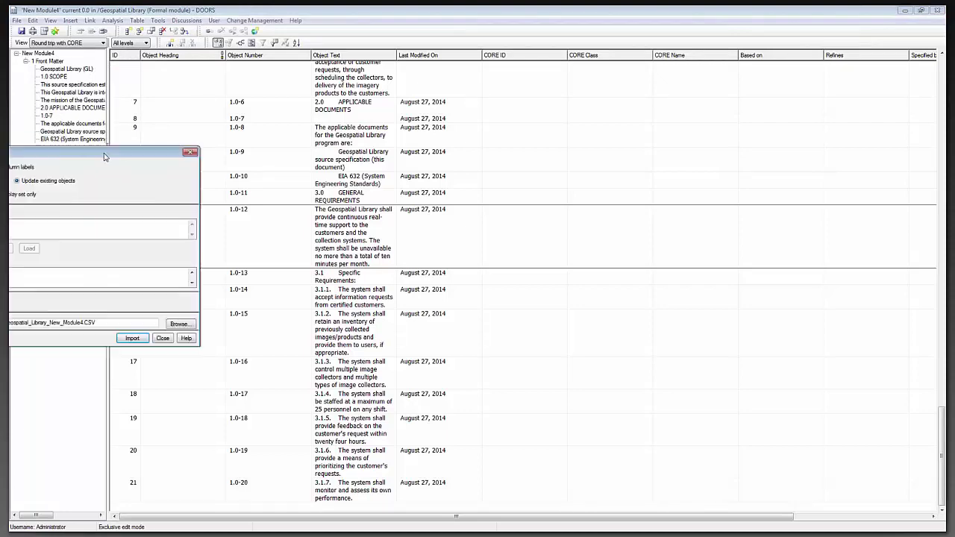
{"action": "left_click_drag", "start_coordinate": [107, 150], "coordinate": [505, 114]}
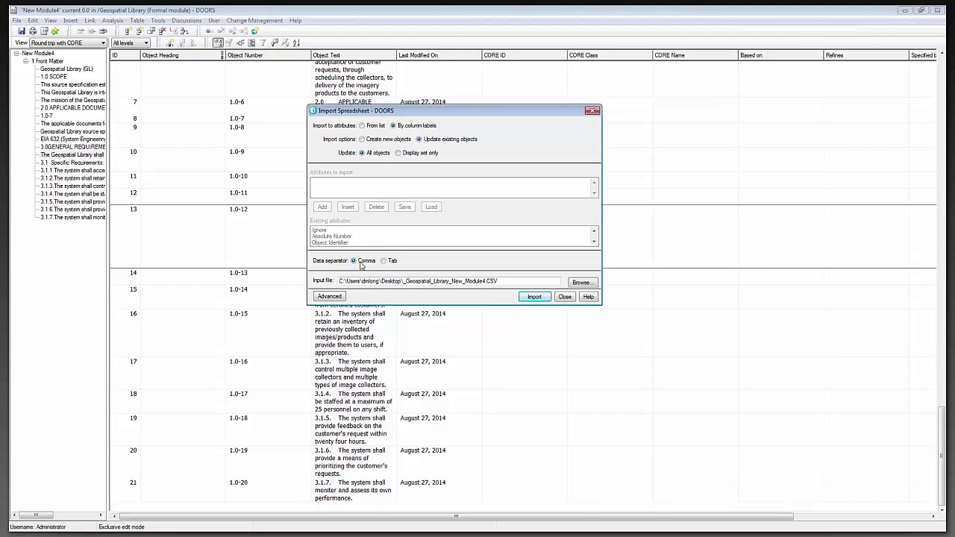
Import export from CORE.csv, accepting the new Integer attribute Object ID.
{"action": "left_click", "coordinate": [582, 282]}
{"action": "left_click", "coordinate": [481, 186]}
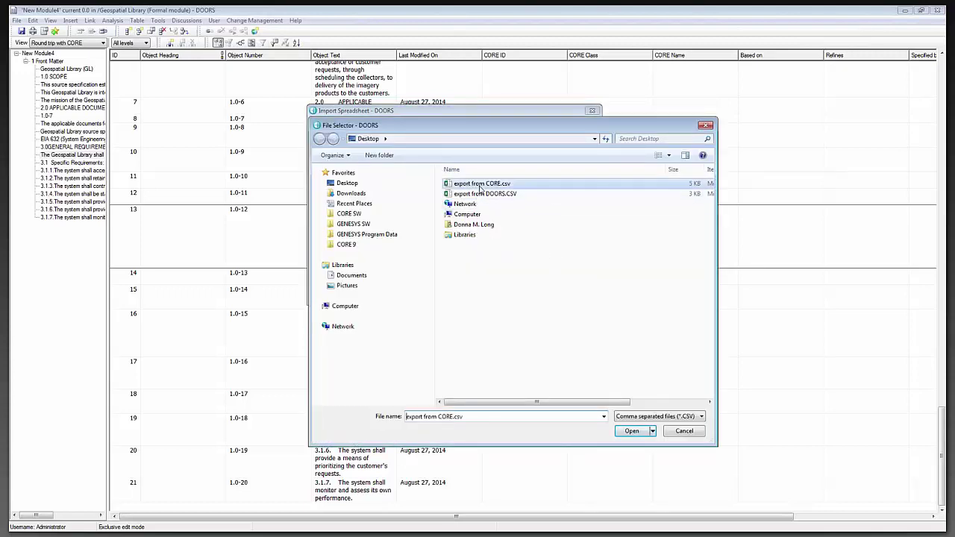
{"action": "left_click", "coordinate": [621, 432]}
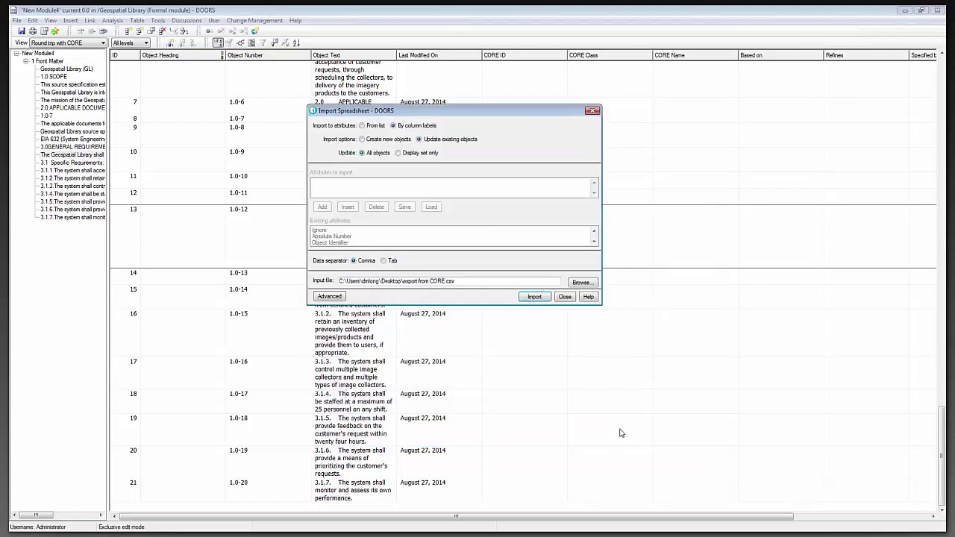
{"action": "left_click", "coordinate": [526, 296]}
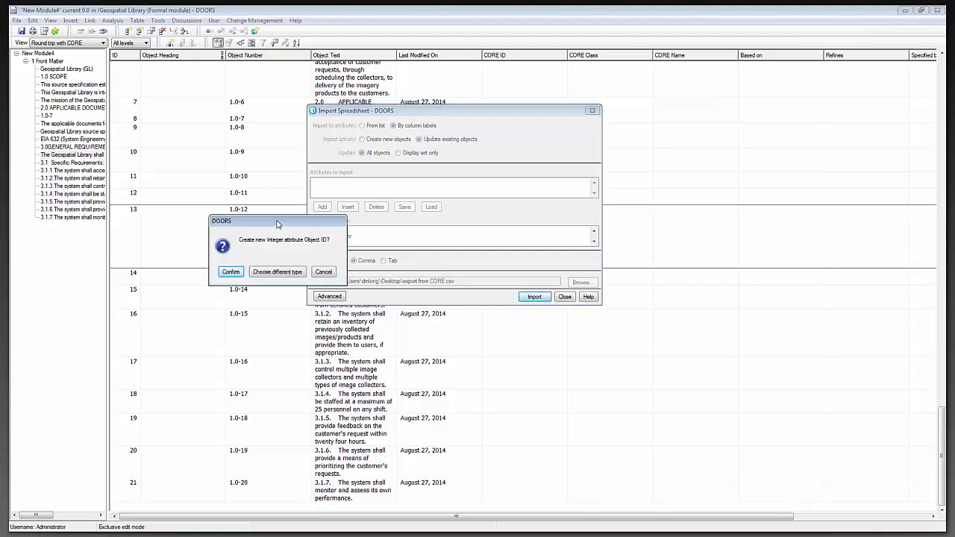
{"action": "left_click_drag", "start_coordinate": [277, 218], "coordinate": [602, 153]}
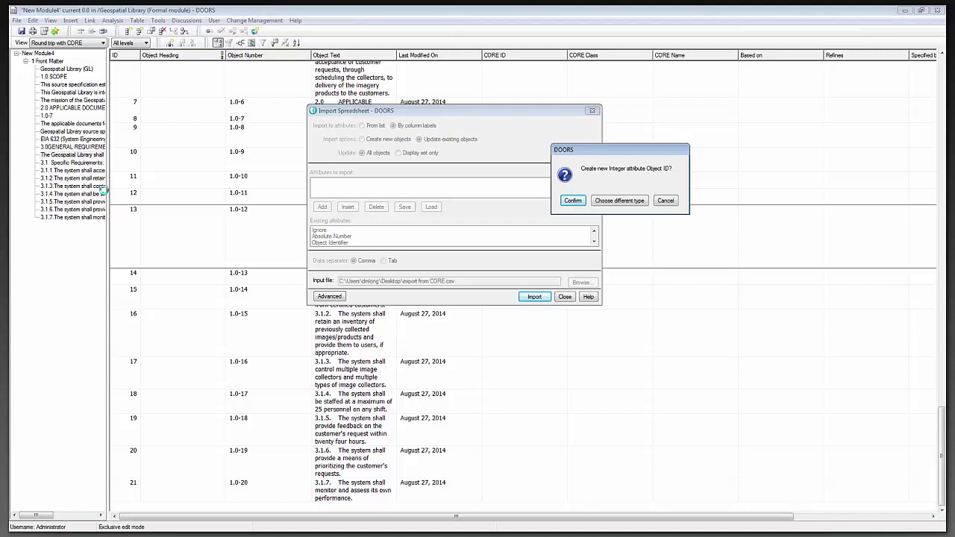
{"action": "left_click", "coordinate": [572, 202]}
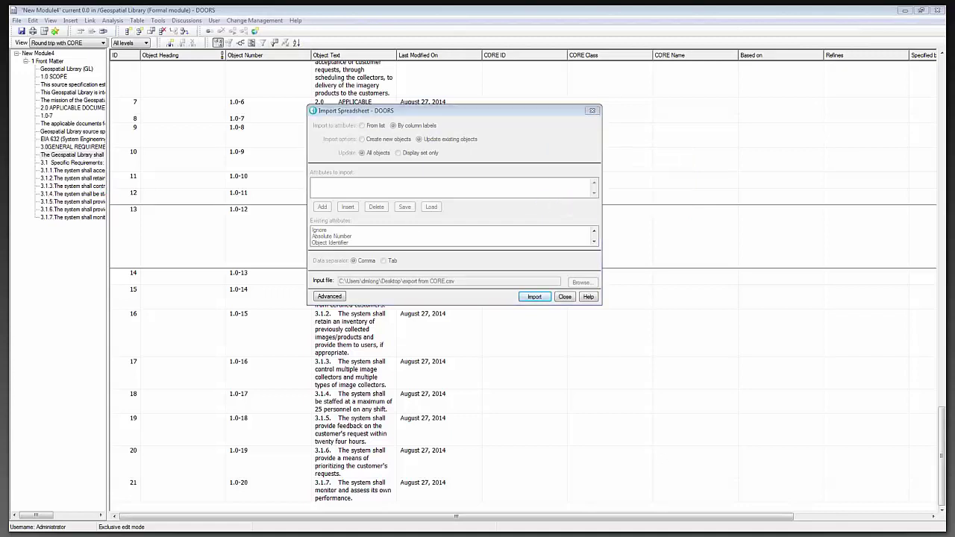
{"action": "left_click_drag", "start_coordinate": [175, 81], "coordinate": [442, 72]}
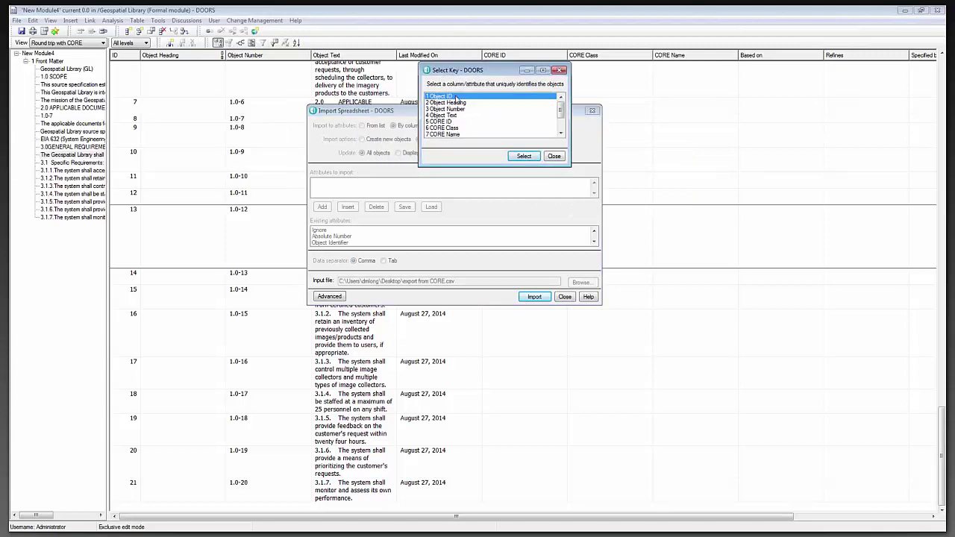
Key the import on 1 Object ID, creating 21 new objects.
{"action": "left_click", "coordinate": [524, 156]}
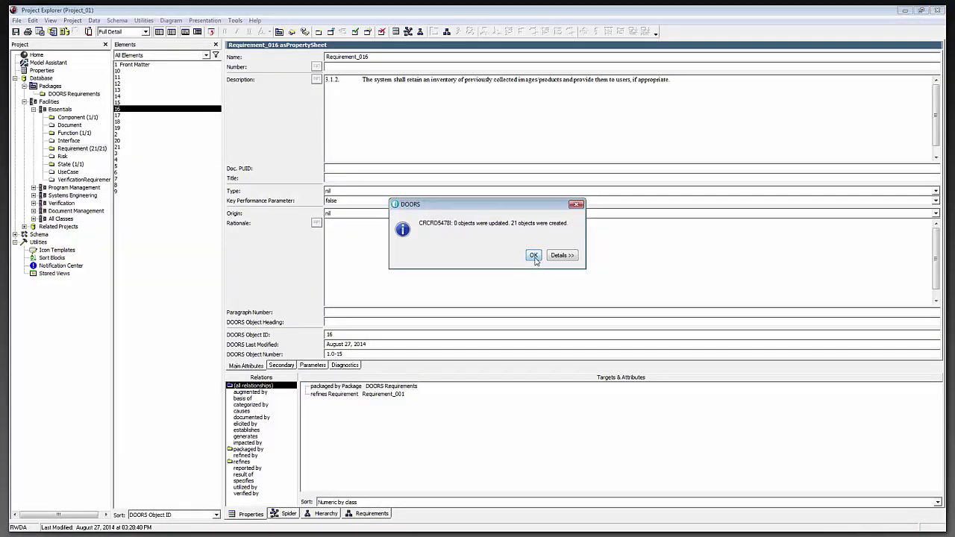
Dismiss the import summary and compare Requirement_016's Main Attributes and Secondary tabs.
{"action": "left_click", "coordinate": [535, 257]}
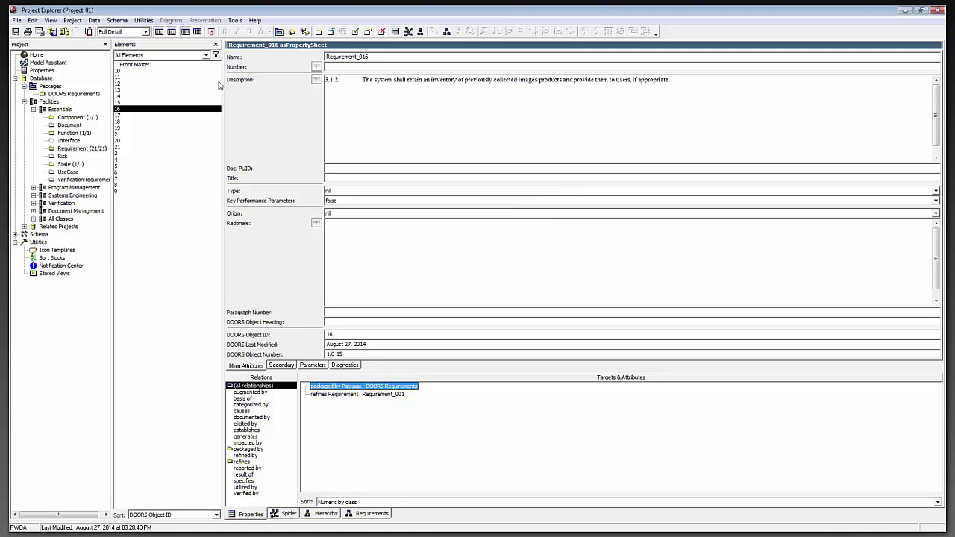
{"action": "left_click", "coordinate": [147, 109]}
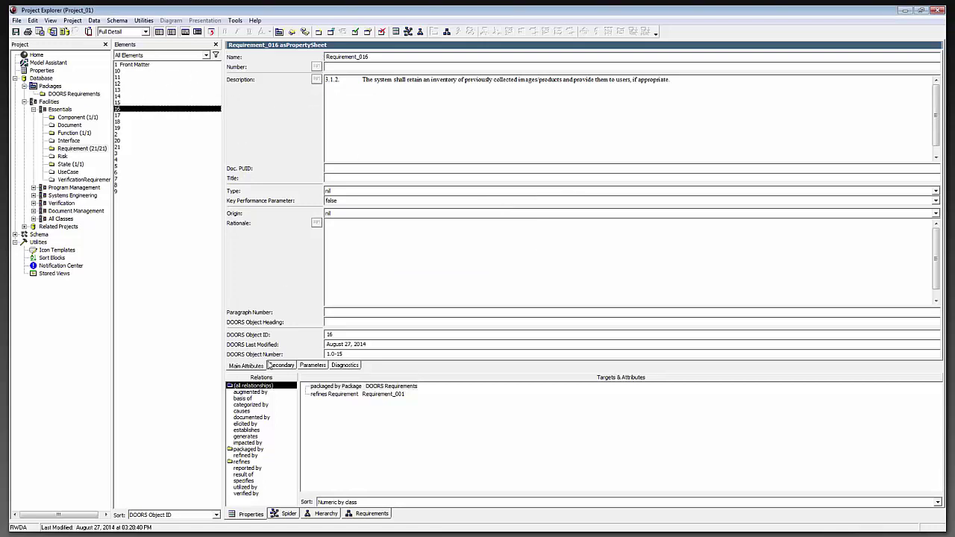
{"action": "left_click", "coordinate": [277, 365]}
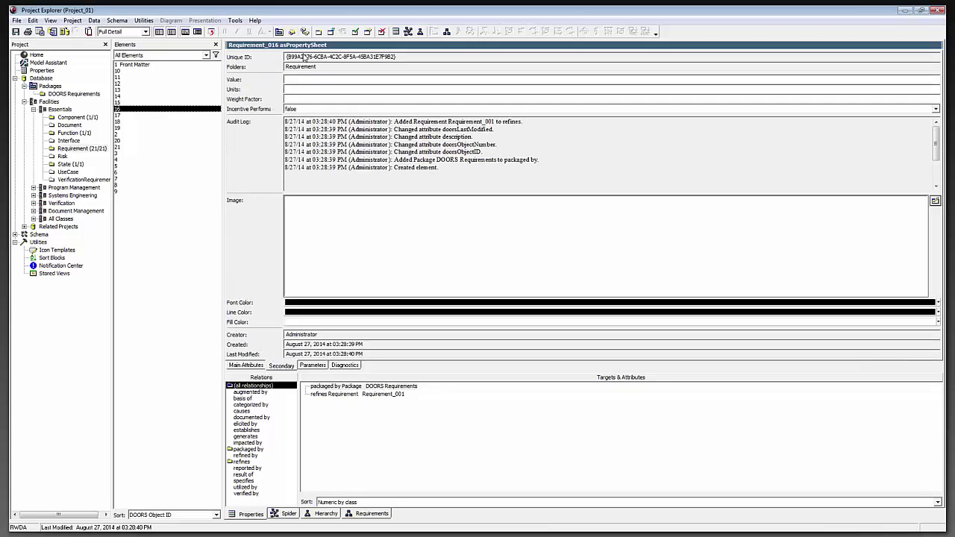
{"action": "left_click", "coordinate": [232, 367]}
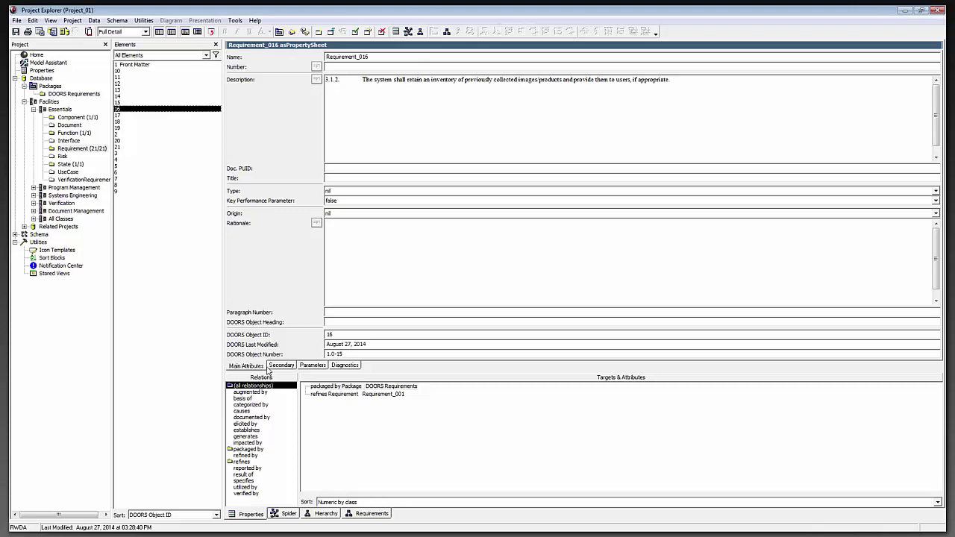
{"action": "left_click", "coordinate": [270, 367]}
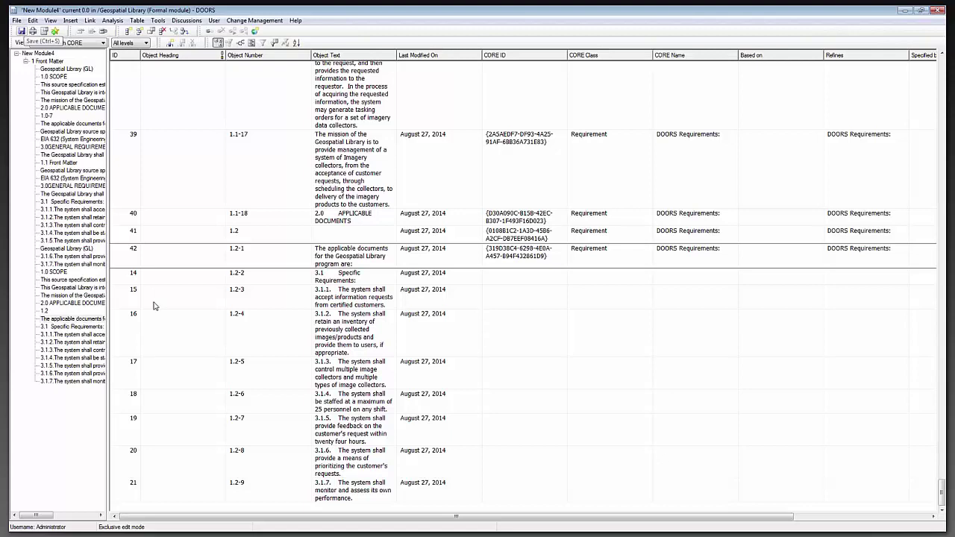
{"action": "left_click", "coordinate": [122, 154]}
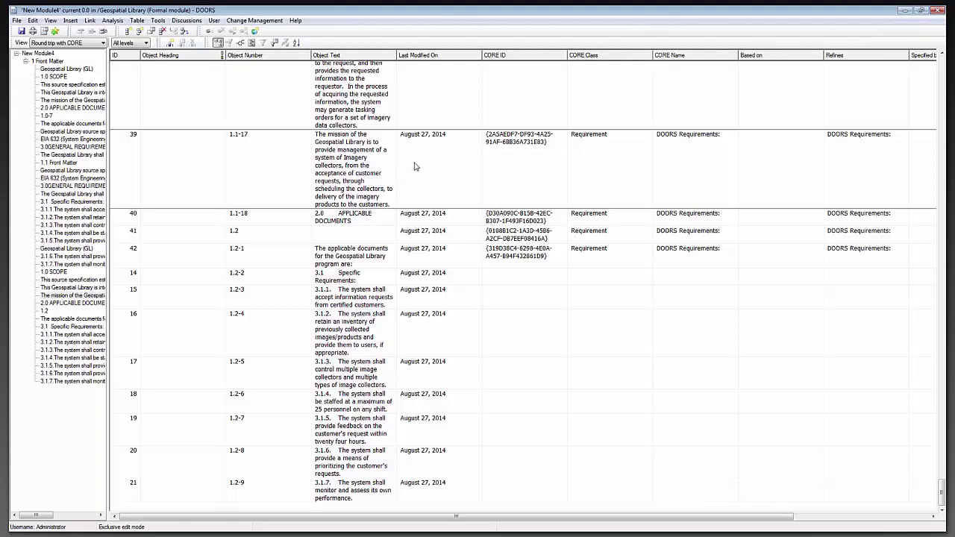
{"action": "left_click", "coordinate": [417, 326]}
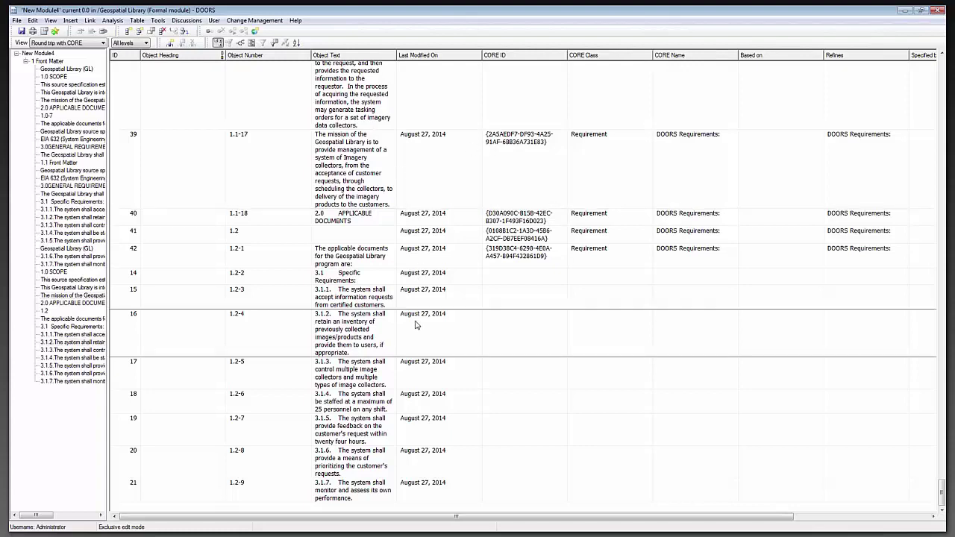
{"action": "left_click", "coordinate": [432, 293]}
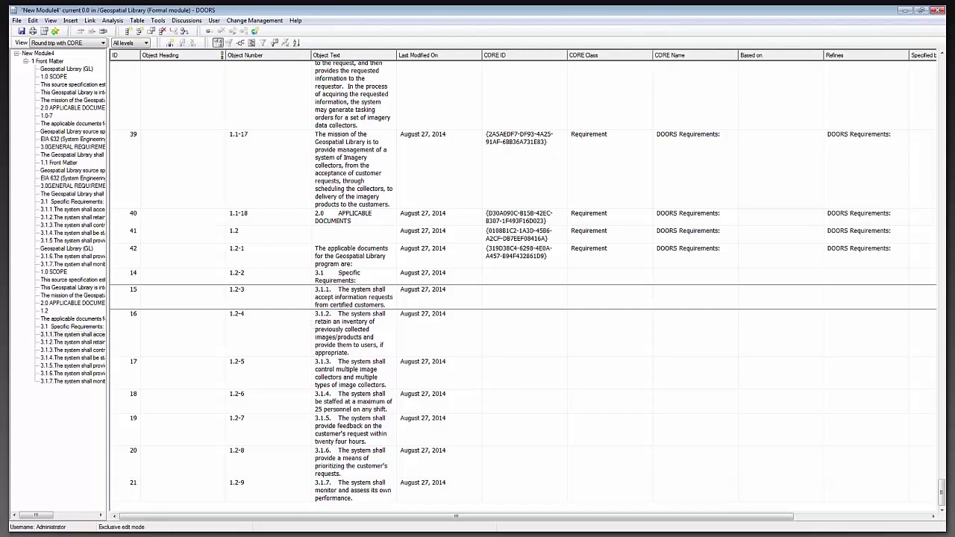
{"action": "key", "text": "alt+Tab"}
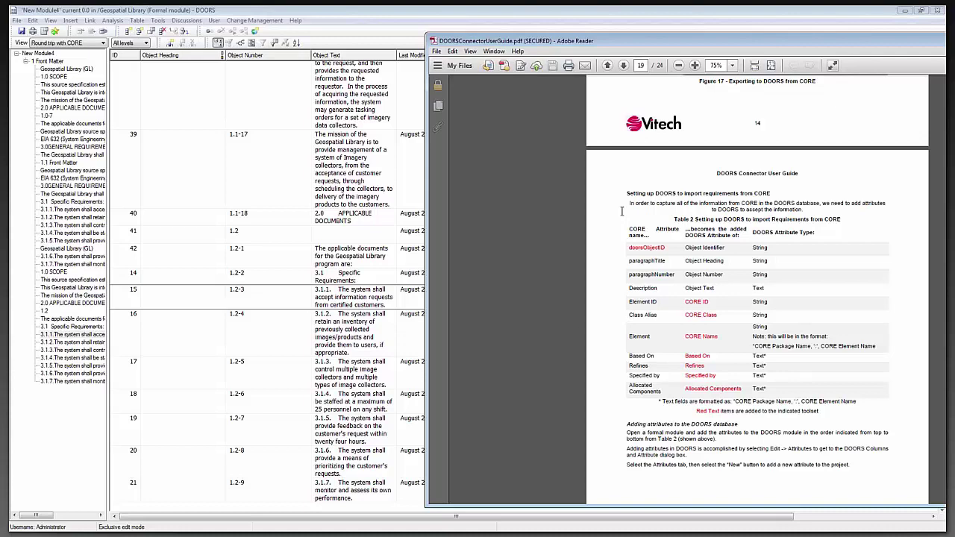
{"action": "left_click_drag", "start_coordinate": [866, 41], "coordinate": [828, 42]}
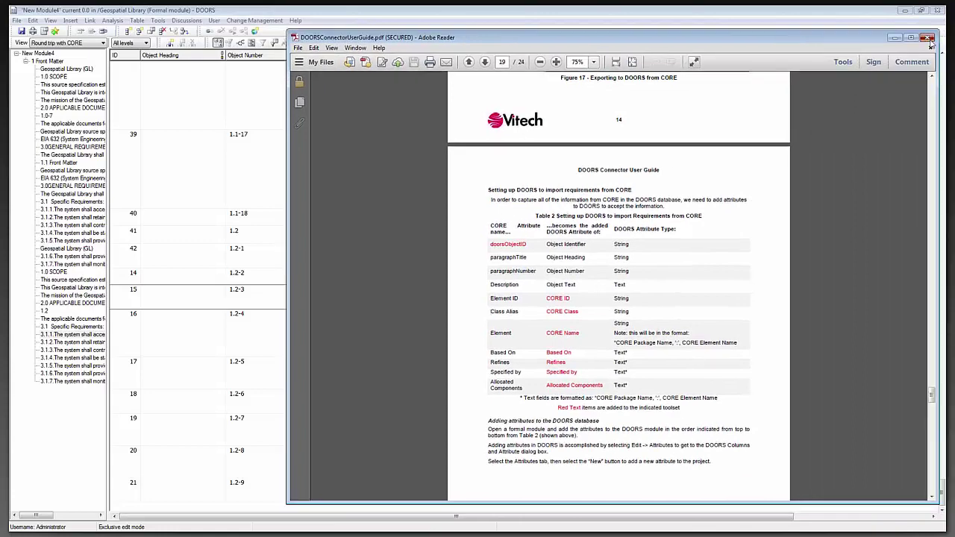
{"action": "left_click", "coordinate": [931, 41]}
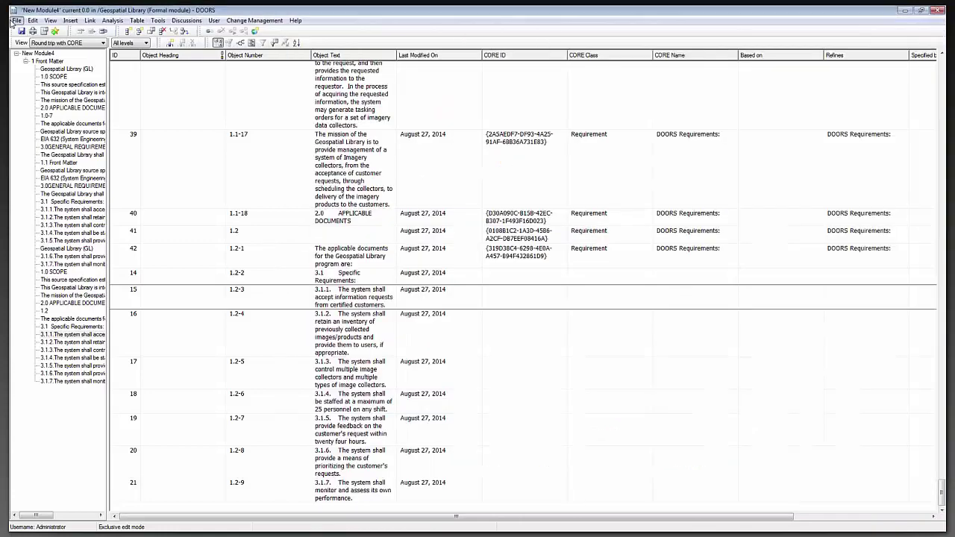
Reopen the Import Spreadsheet dialog from File > Import and move it toward the centre.
{"action": "left_click", "coordinate": [13, 21]}
{"action": "mouse_move", "coordinate": [37, 71]}
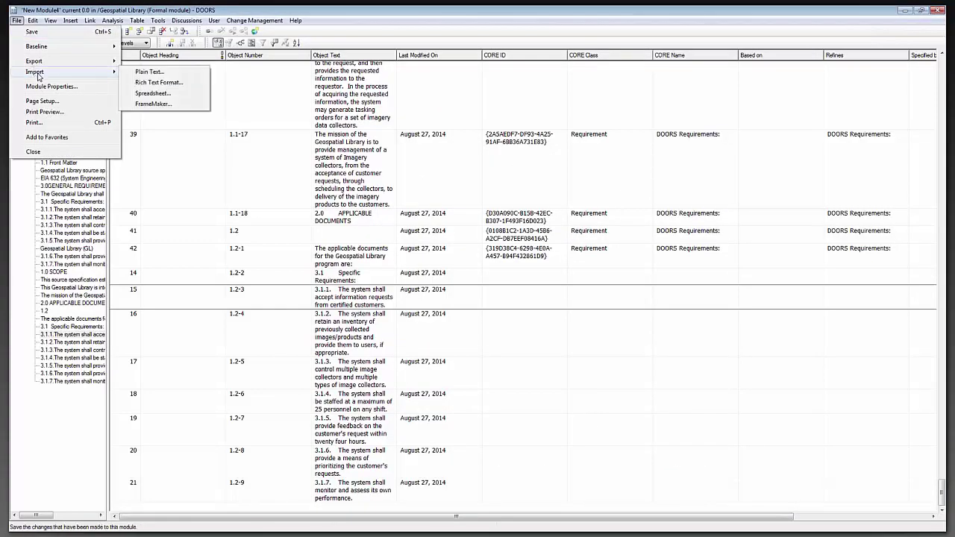
{"action": "left_click", "coordinate": [152, 93]}
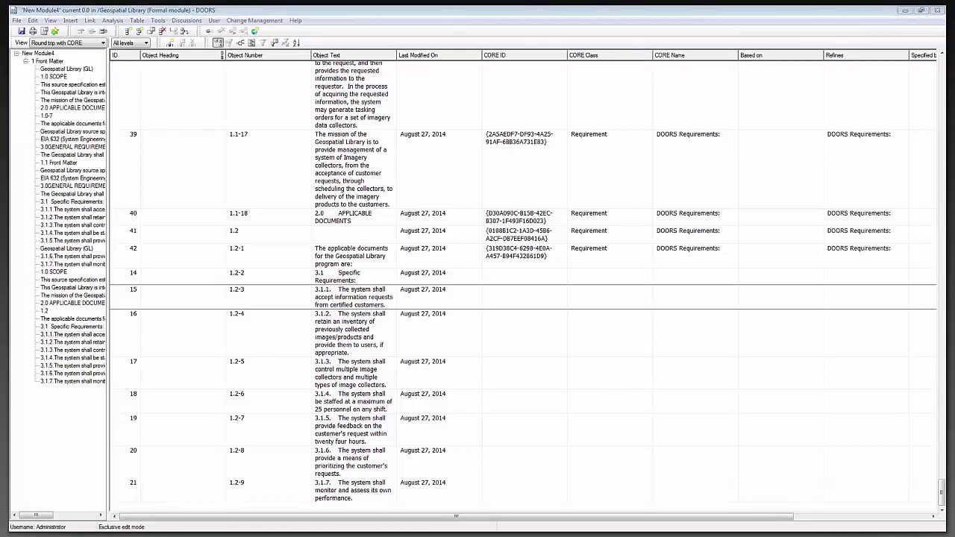
{"action": "left_click_drag", "start_coordinate": [440, 113], "coordinate": [571, 109]}
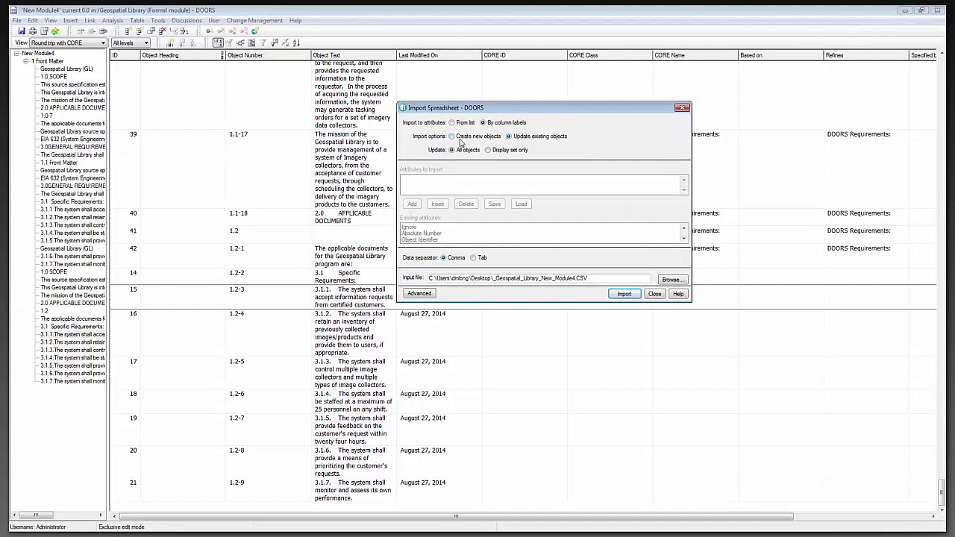
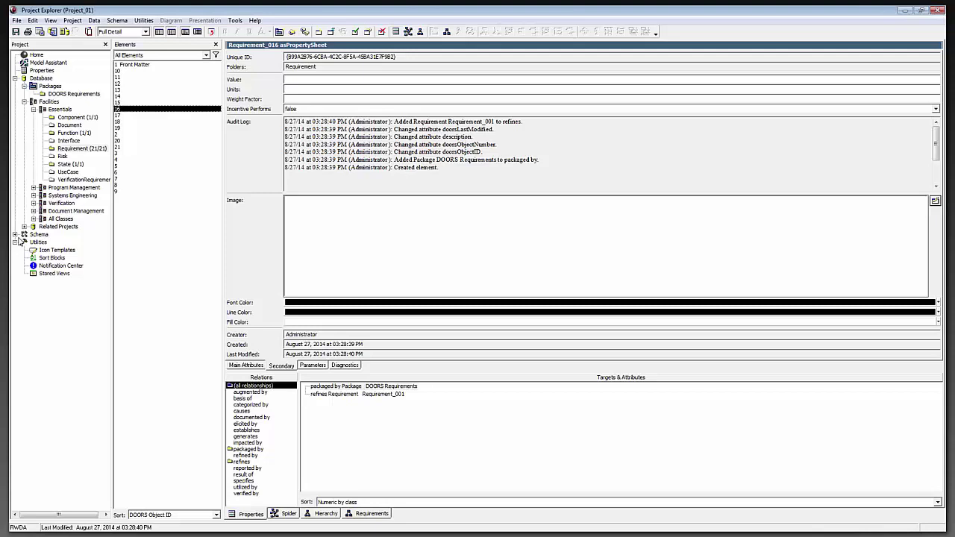
Expand Schema > Classes and display the Requirement class definition.
{"action": "left_click", "coordinate": [15, 235]}
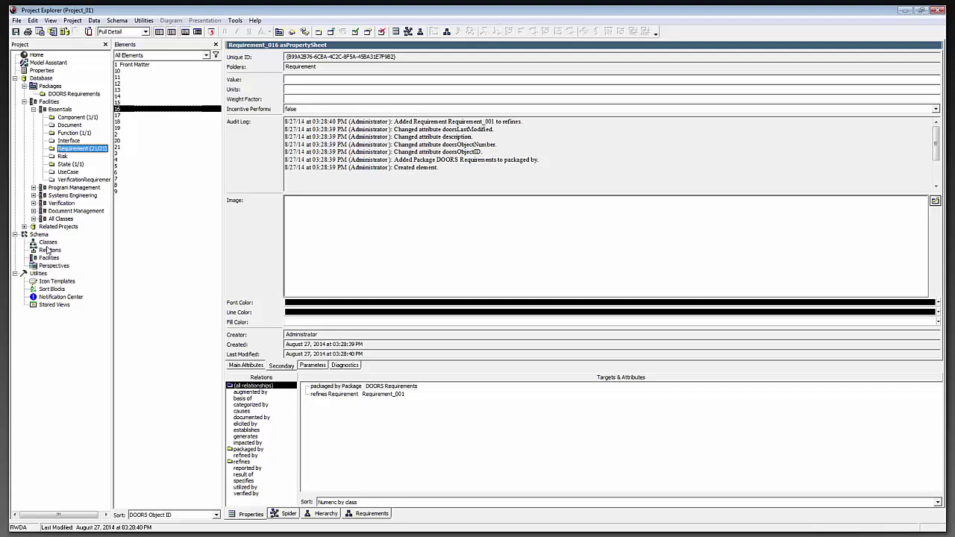
{"action": "left_click", "coordinate": [48, 242]}
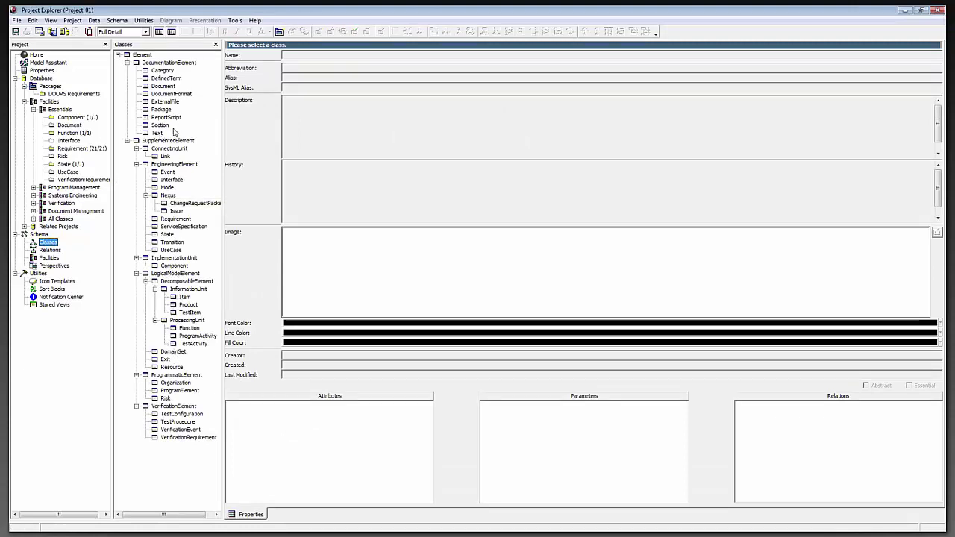
{"action": "left_click", "coordinate": [174, 218]}
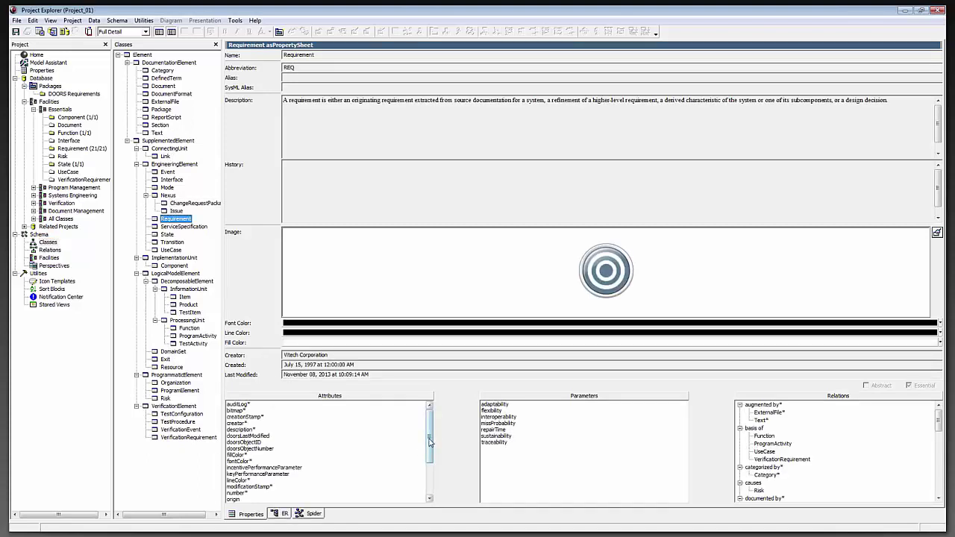
{"action": "left_click_drag", "start_coordinate": [430, 442], "coordinate": [430, 454]}
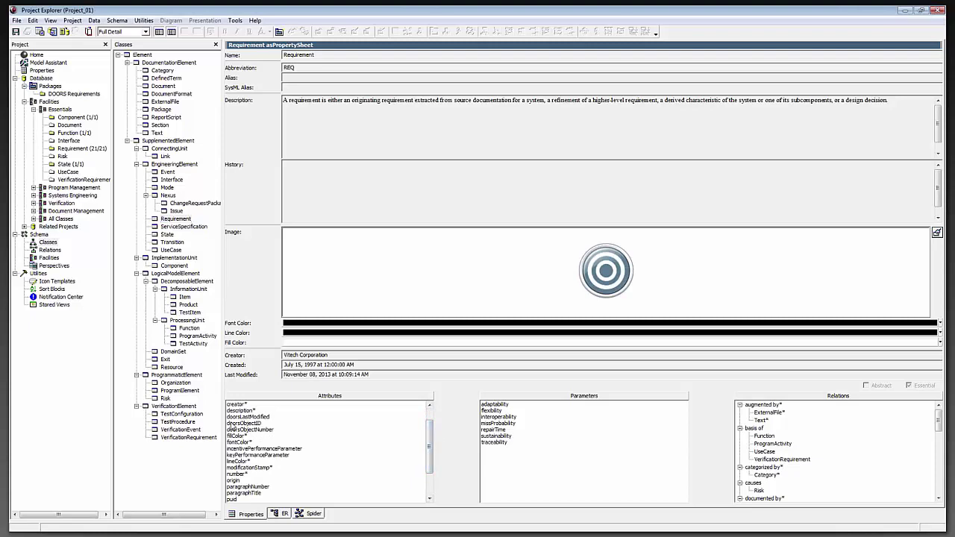
Check the doorsObjectID attribute properties, leaving its type as String.
{"action": "left_click", "coordinate": [232, 425]}
{"action": "right_click", "coordinate": [232, 425]}
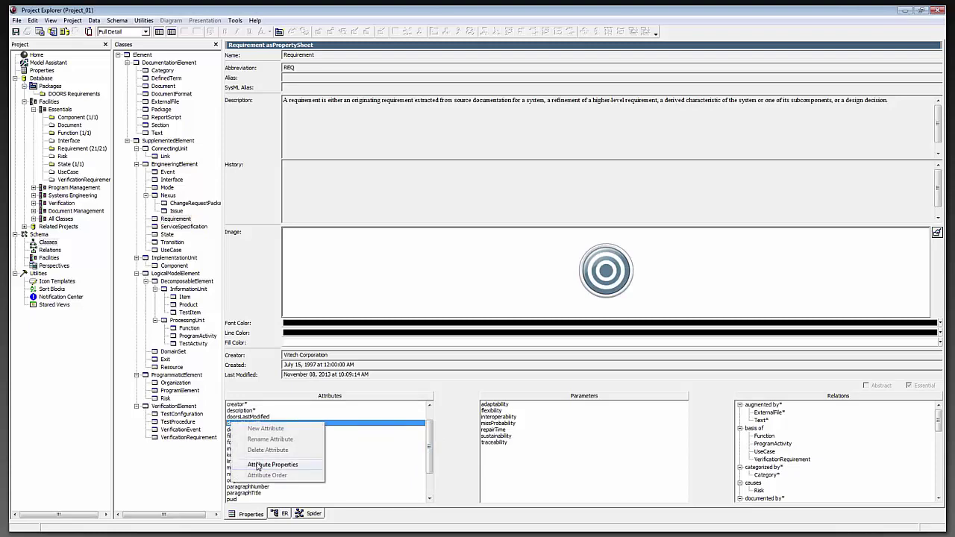
{"action": "left_click", "coordinate": [258, 467]}
{"action": "left_click_drag", "start_coordinate": [134, 281], "coordinate": [534, 246]}
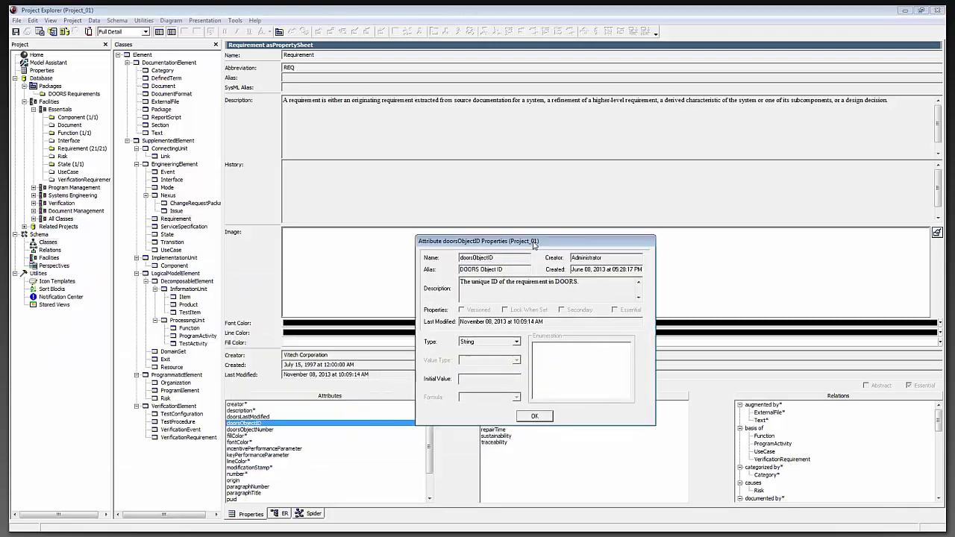
{"action": "left_click", "coordinate": [516, 343]}
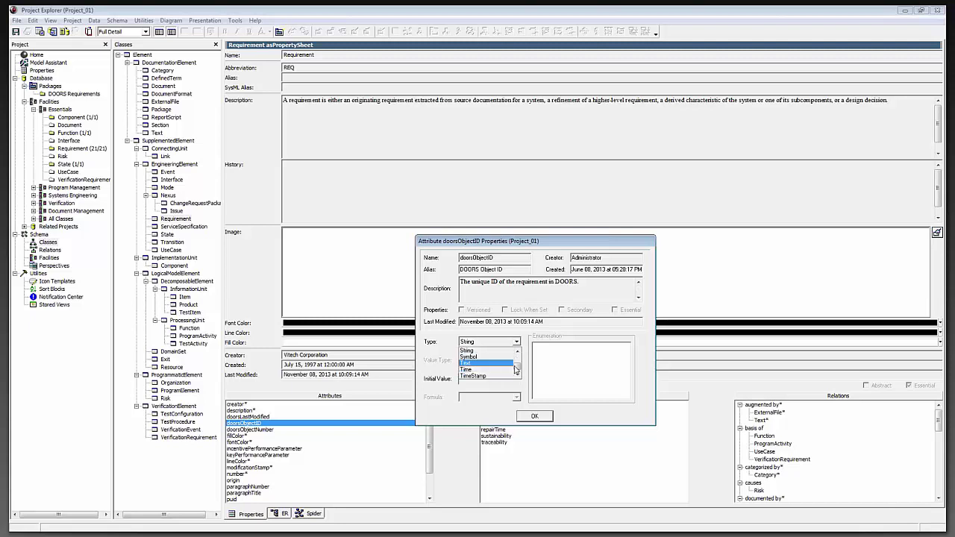
{"action": "left_click_drag", "start_coordinate": [515, 369], "coordinate": [520, 365]}
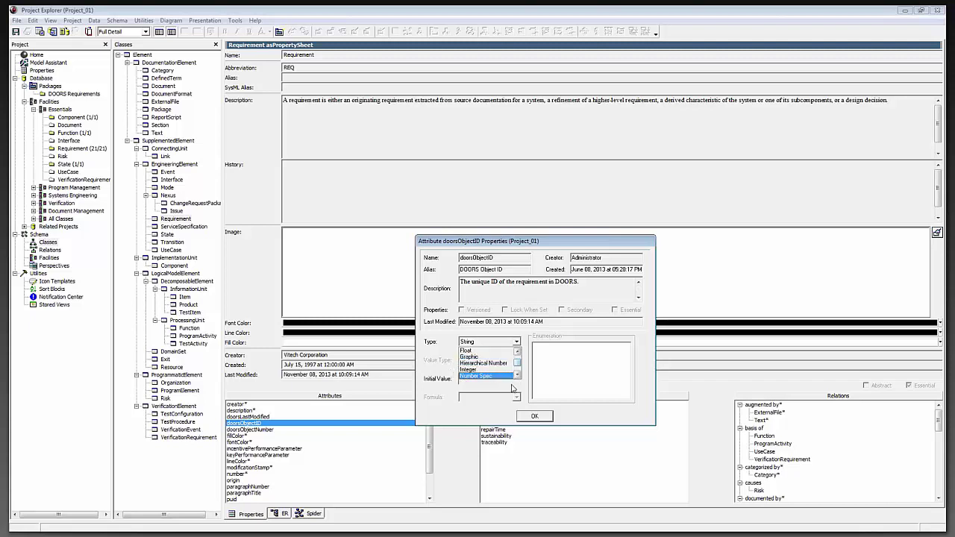
{"action": "left_click", "coordinate": [547, 389]}
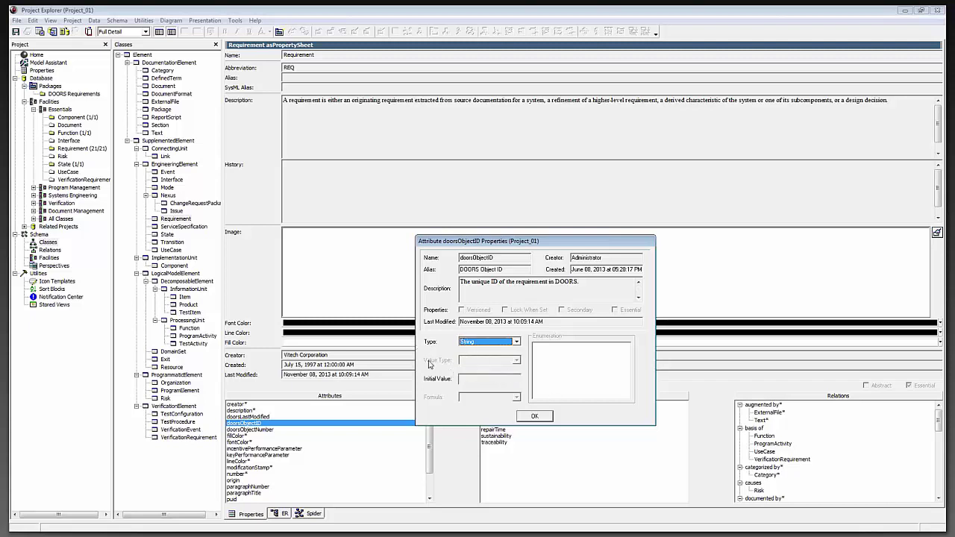
{"action": "left_click", "coordinate": [524, 417]}
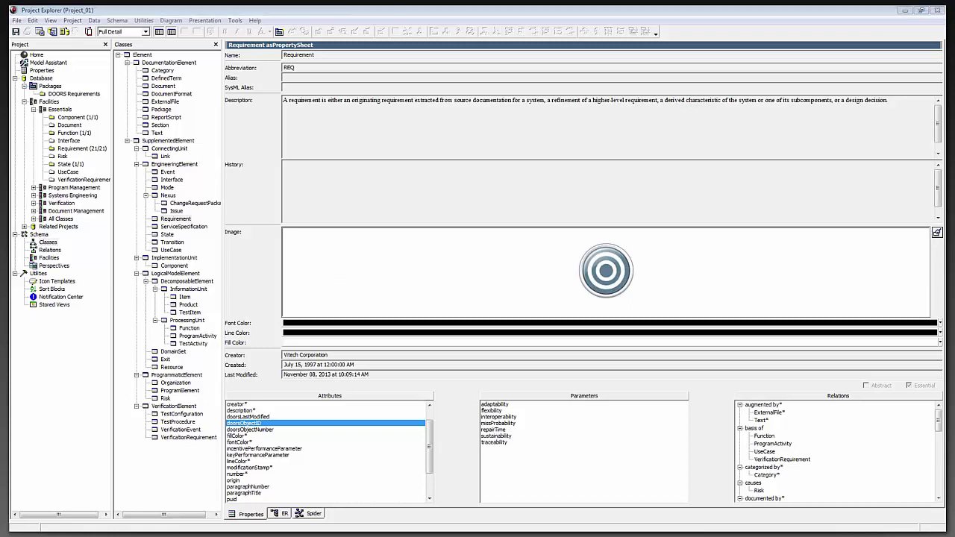
Import the CORE spreadsheet into the Geospatial Library module and widen its outline pane.
{"action": "left_click", "coordinate": [616, 294]}
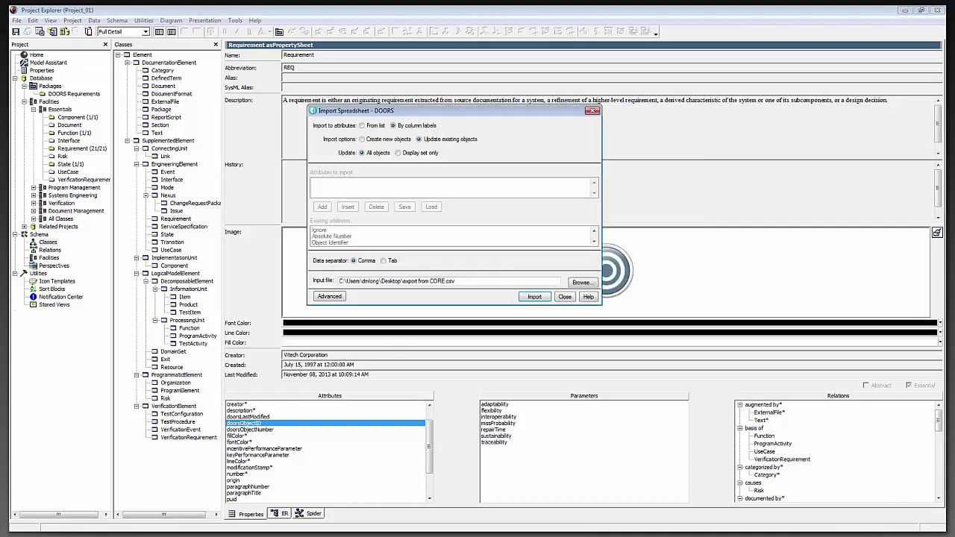
{"action": "left_click", "coordinate": [574, 300]}
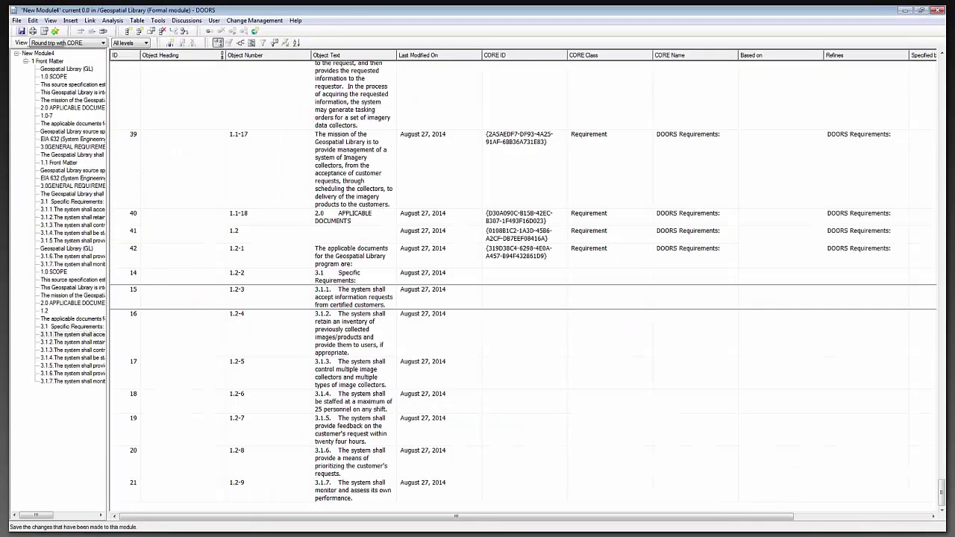
{"action": "left_click_drag", "start_coordinate": [108, 239], "coordinate": [140, 235]}
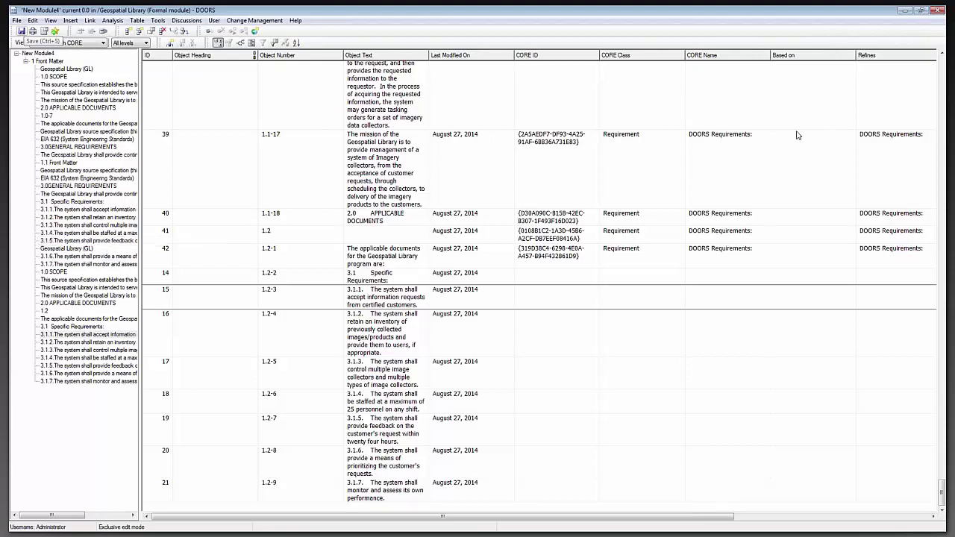
{"action": "left_click", "coordinate": [457, 383]}
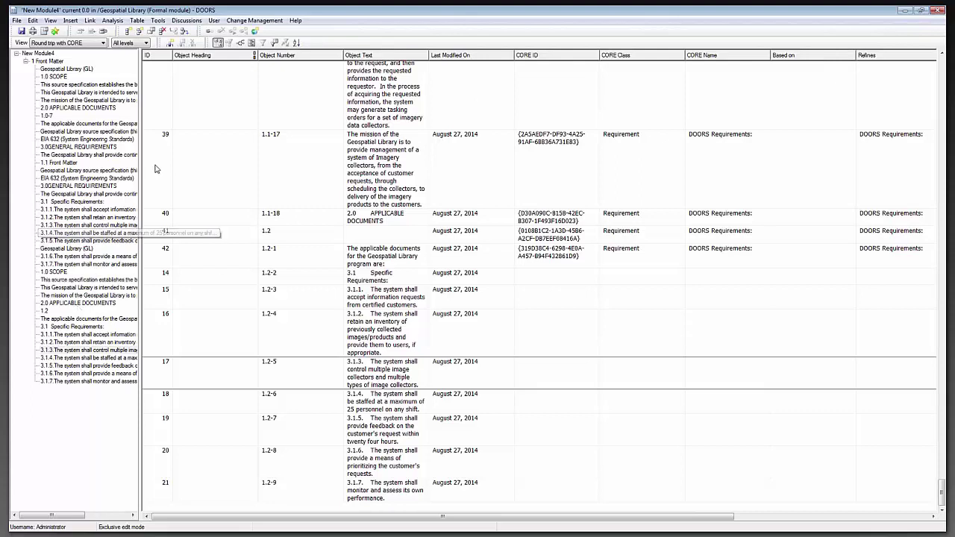
{"action": "left_click_drag", "start_coordinate": [140, 181], "coordinate": [156, 174]}
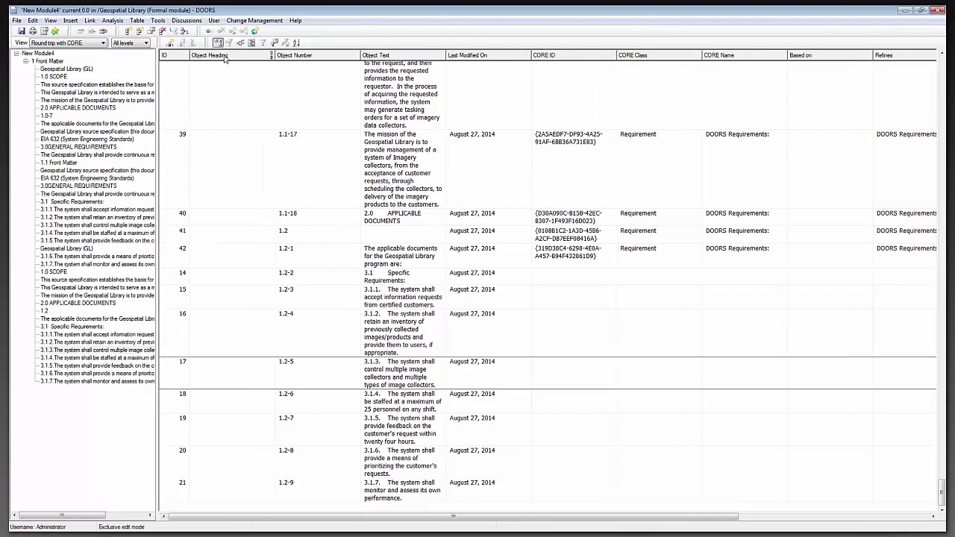
{"action": "left_click", "coordinate": [47, 43]}
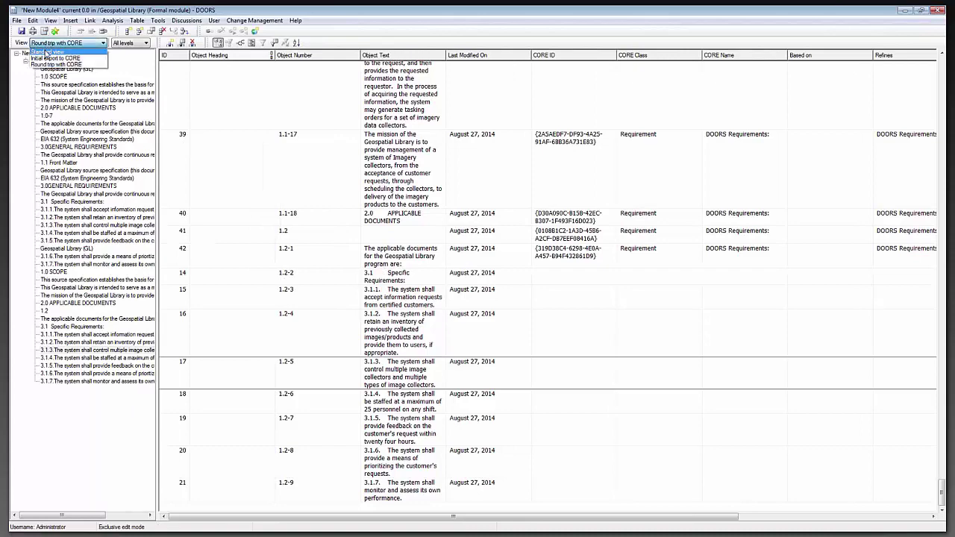
Switch to the standard view, check the 1.1 Front Matter change info, then minimize DOORS.
{"action": "left_click", "coordinate": [54, 50]}
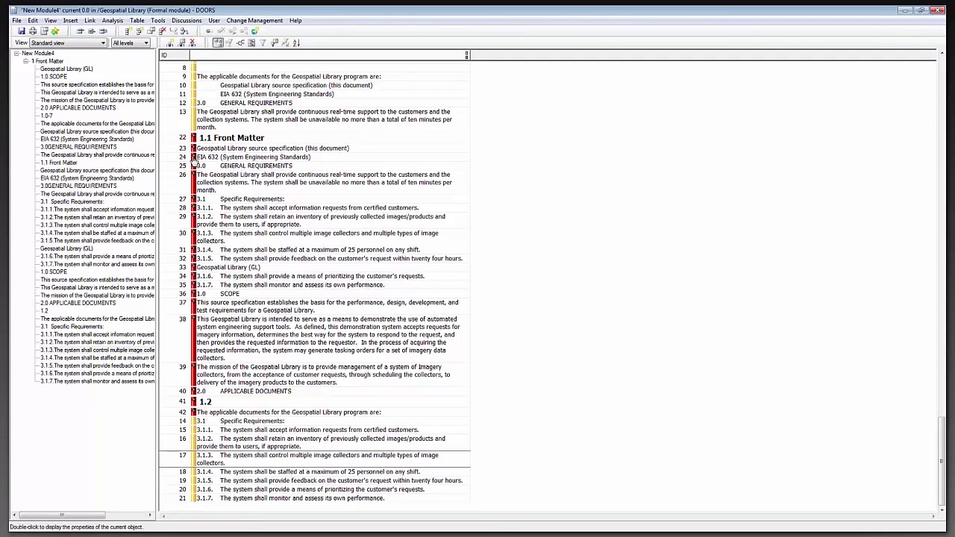
{"action": "left_click", "coordinate": [196, 140]}
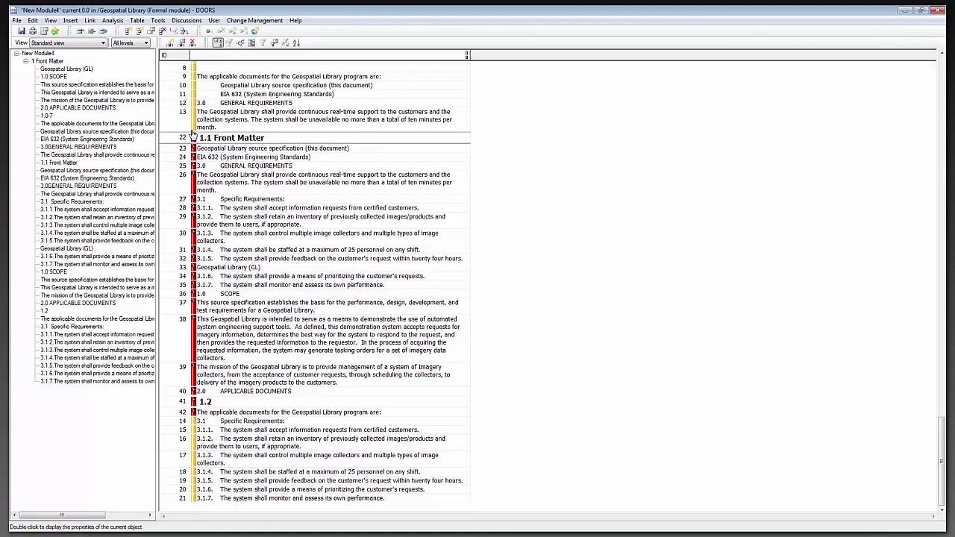
{"action": "mouse_move", "coordinate": [196, 96]}
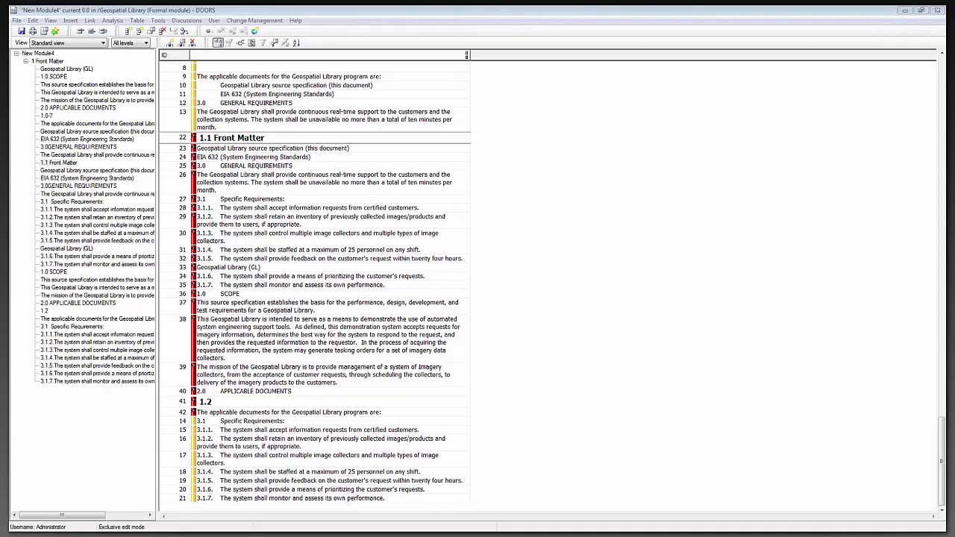
{"action": "left_click", "coordinate": [904, 11]}
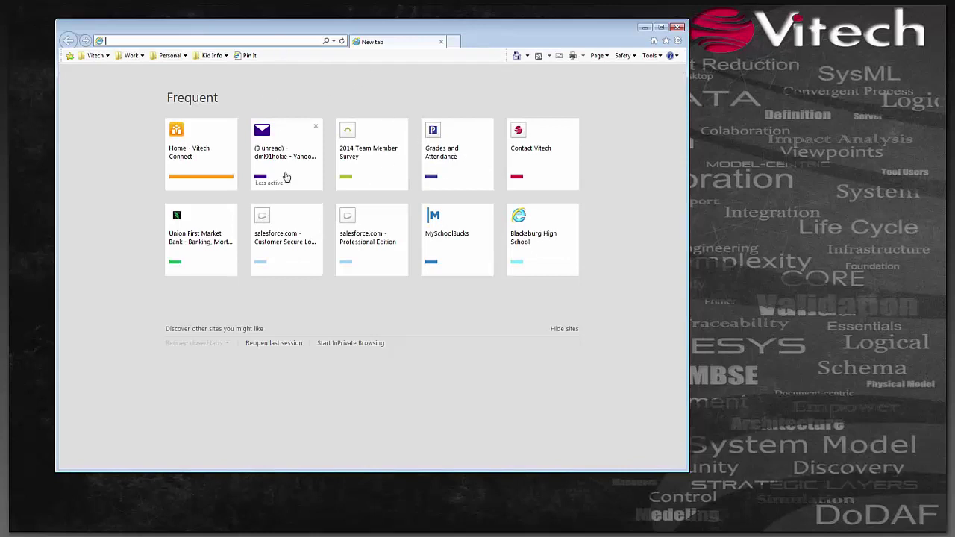
{"action": "left_click", "coordinate": [210, 39]}
{"action": "type", "text": "www.vitechcorp.com/"}
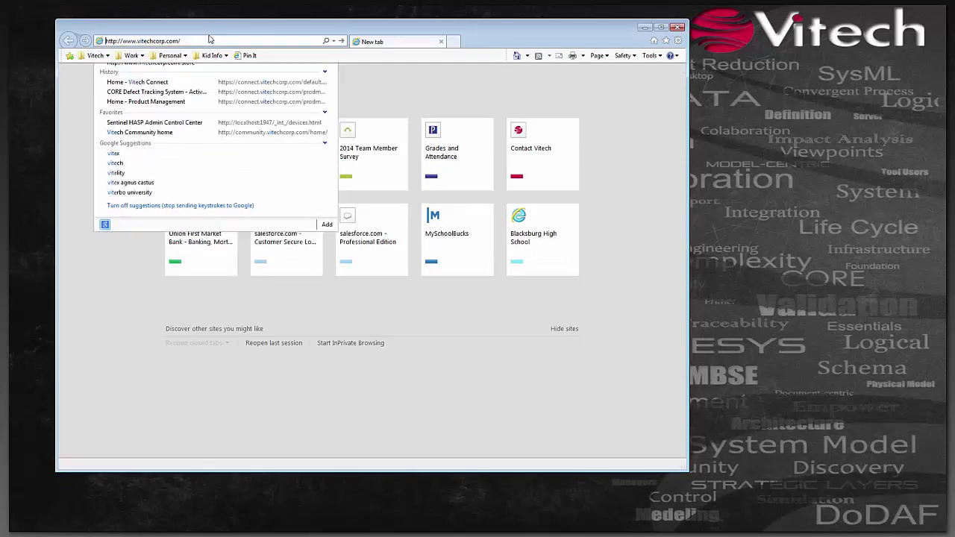
{"action": "key", "text": "Return"}
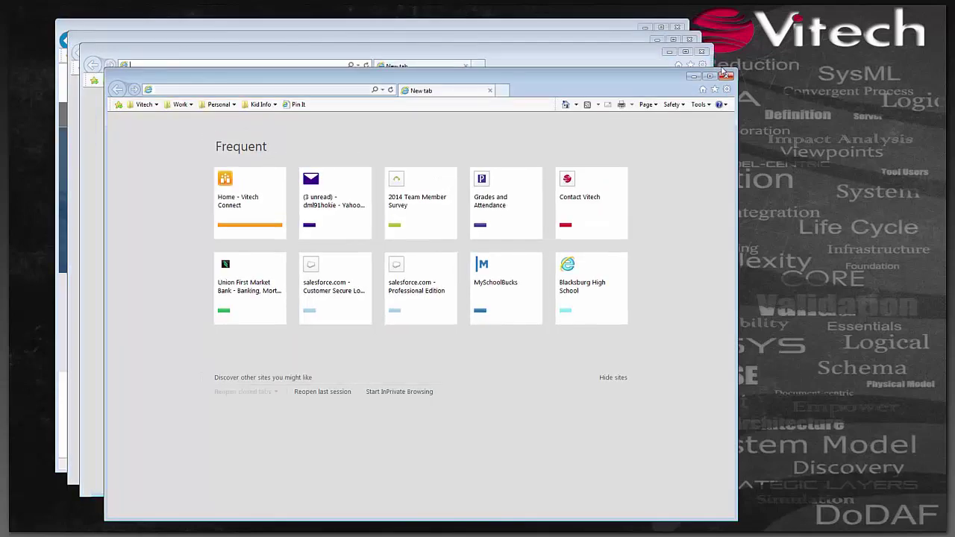
{"action": "left_click", "coordinate": [727, 75]}
{"action": "left_click", "coordinate": [701, 51]}
{"action": "left_click", "coordinate": [691, 40]}
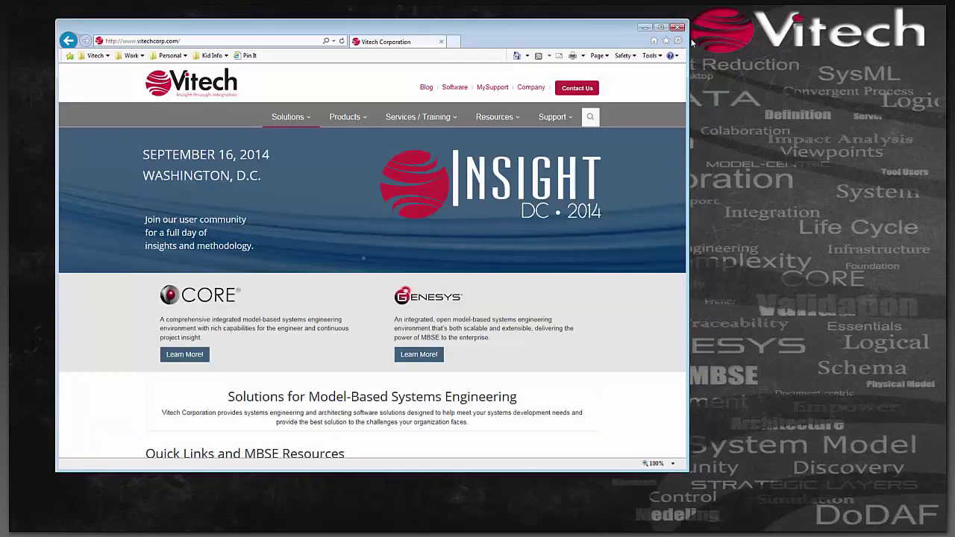
Log in to Vitech MySupport with the account username and password.
{"action": "left_click", "coordinate": [488, 91]}
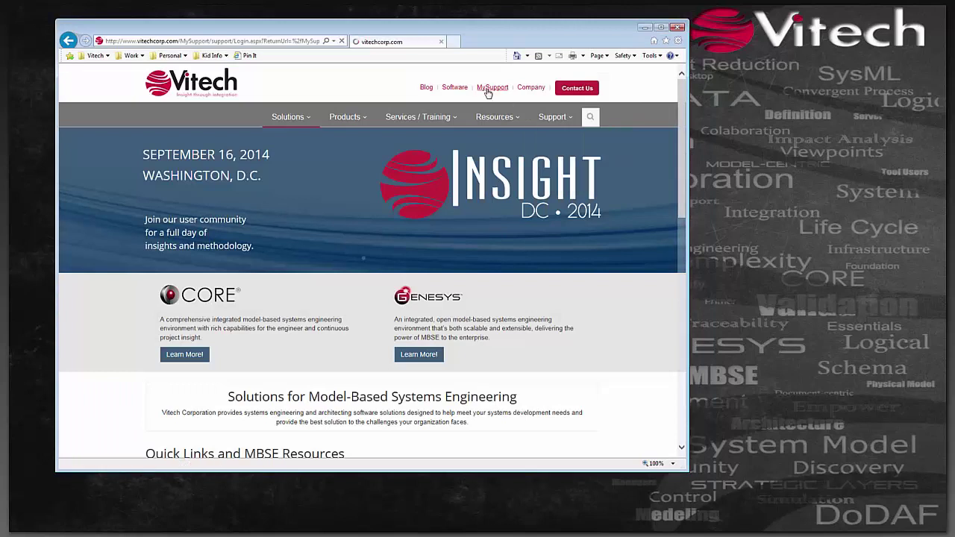
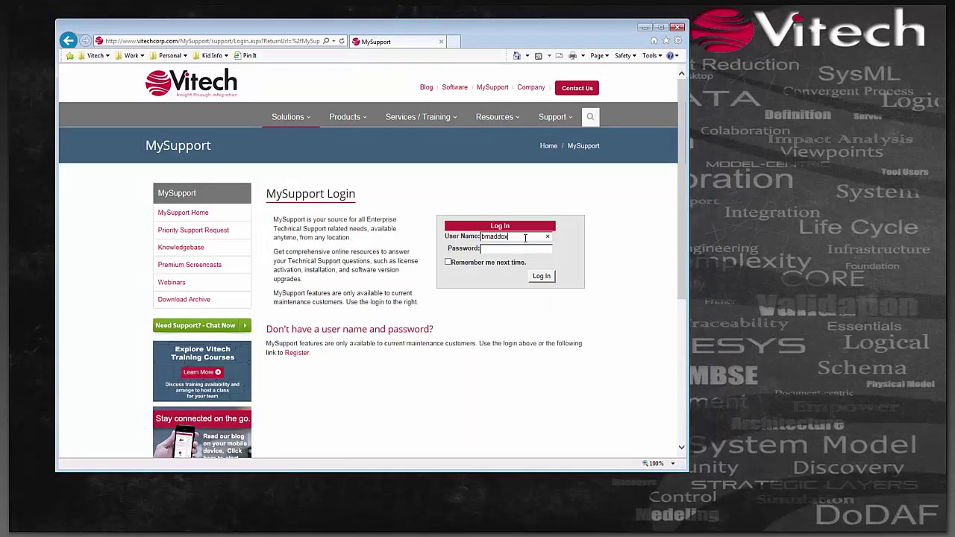
{"action": "key", "text": "Tab"}
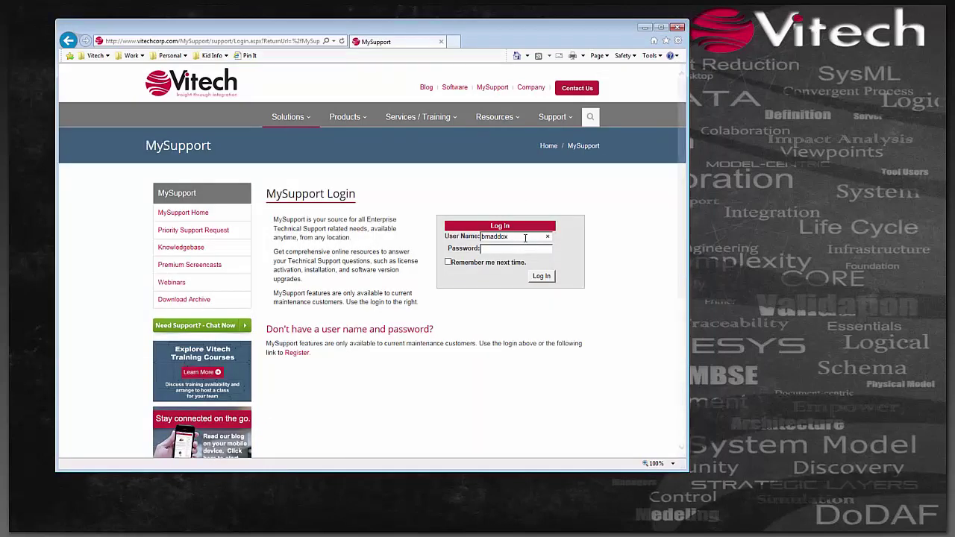
{"action": "type", "text": "•••••••••"}
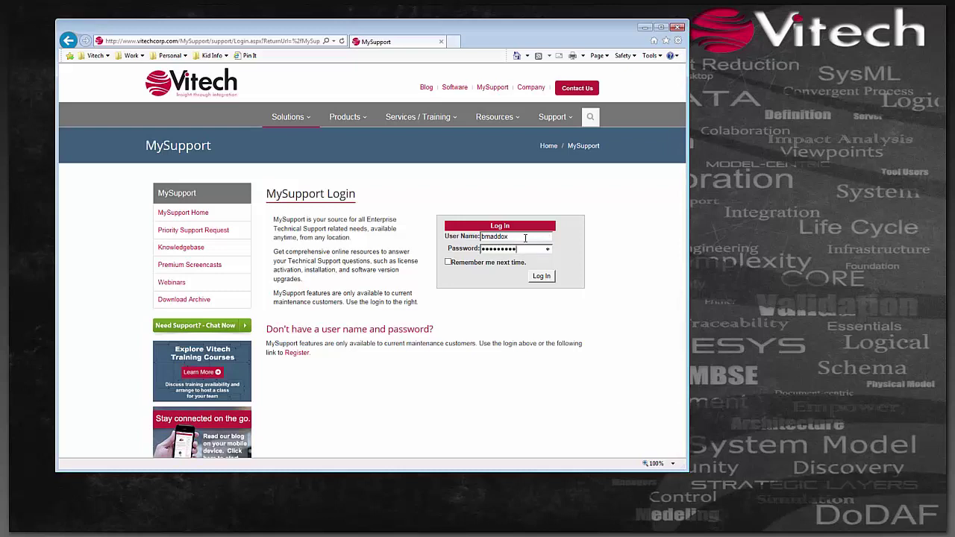
{"action": "left_click", "coordinate": [541, 276]}
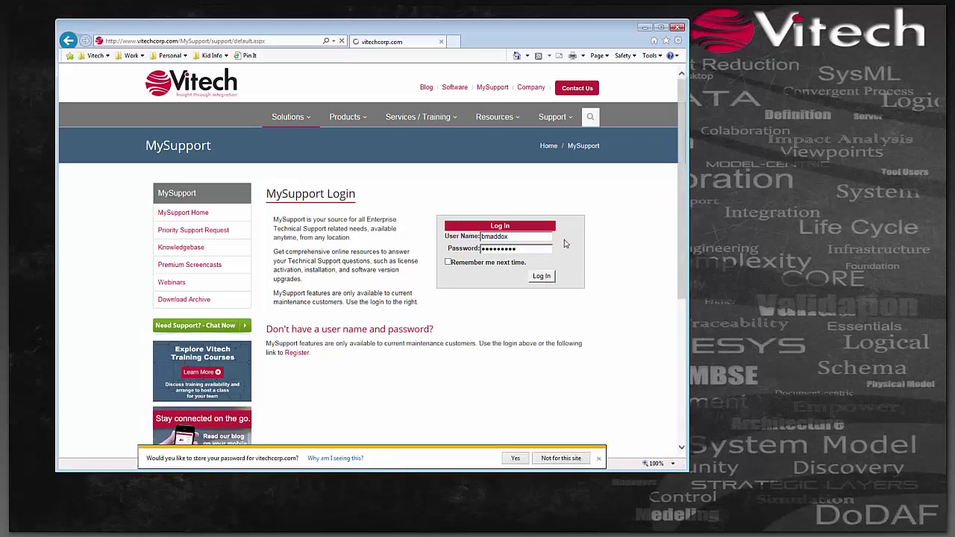
Browse the maximized MySupport webinars list, then close the browser.
{"action": "left_click", "coordinate": [664, 34]}
{"action": "left_click", "coordinate": [278, 267]}
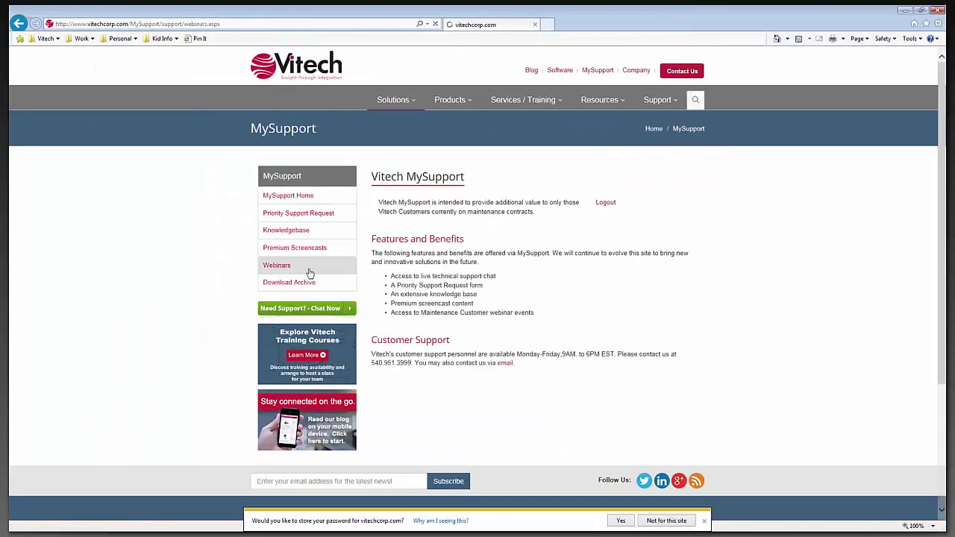
{"action": "scroll", "coordinate": [780, 311], "scroll_direction": "down", "scroll_amount": 8}
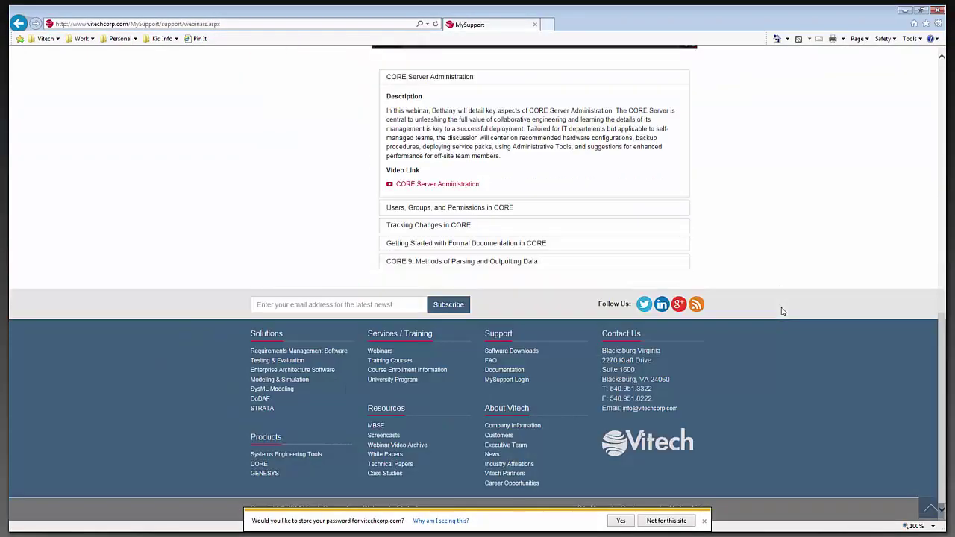
{"action": "scroll", "coordinate": [638, 279], "scroll_direction": "up", "scroll_amount": 1}
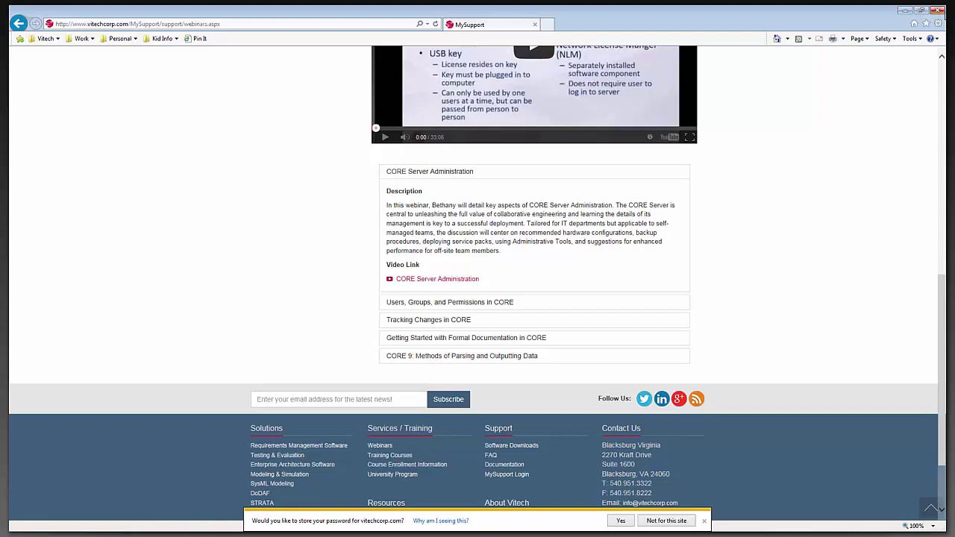
{"action": "left_click", "coordinate": [938, 10]}
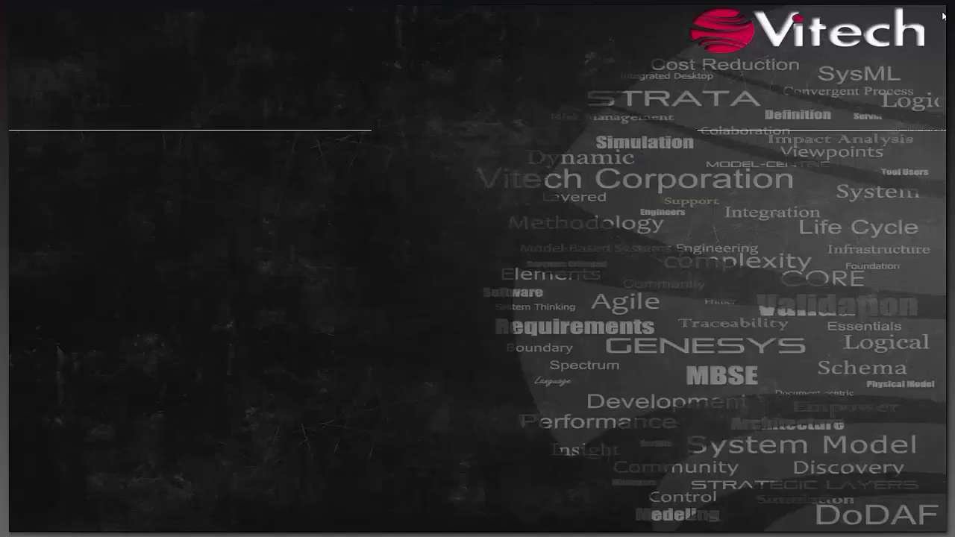